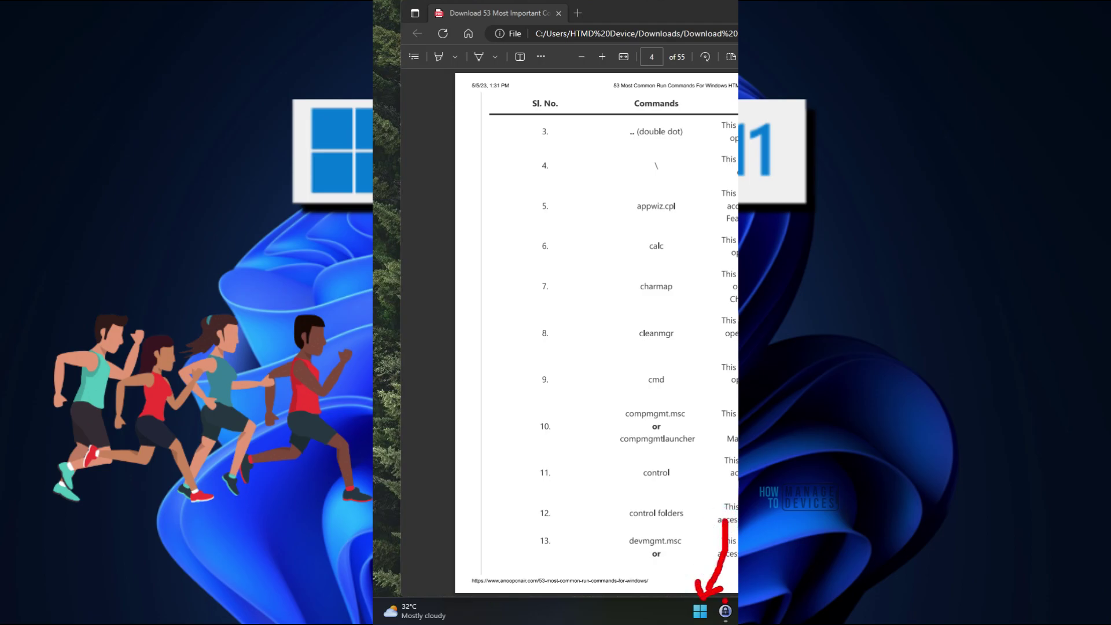
Bring up Run through the Win+X menu beside the PDF command list, ready for the .. command.
right_click(699, 606)
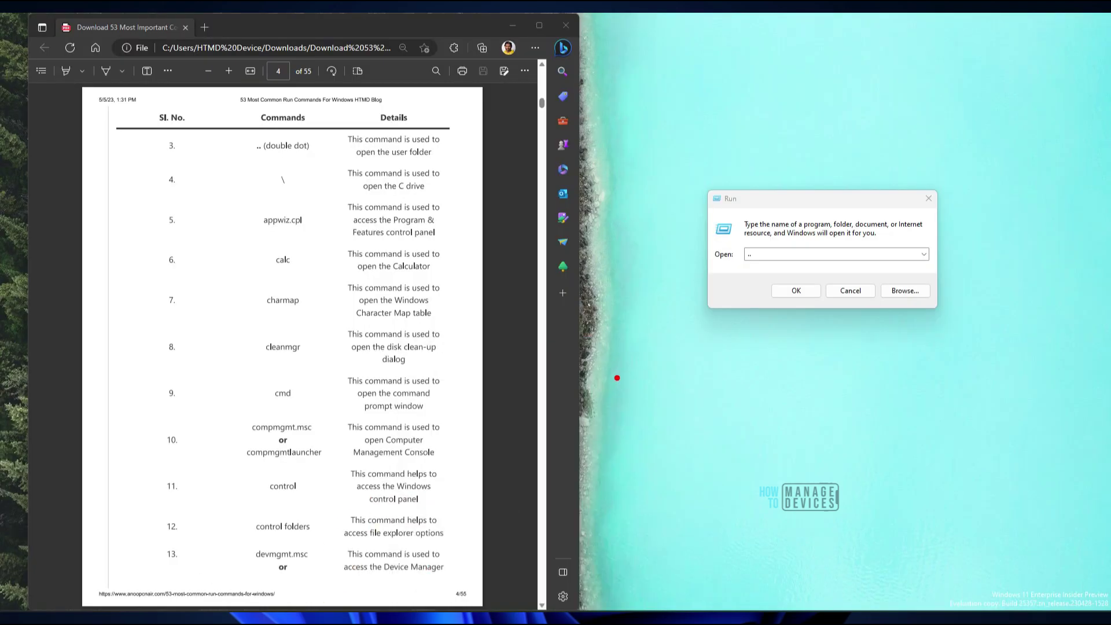
left_click_drag(617, 378, 748, 367)
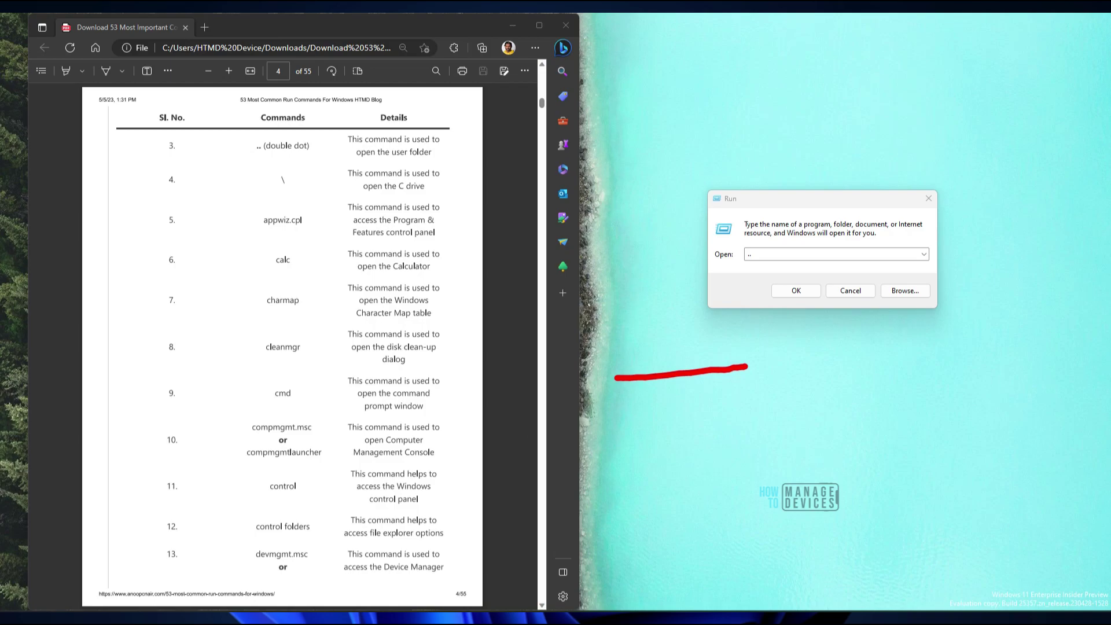
key("super+x")
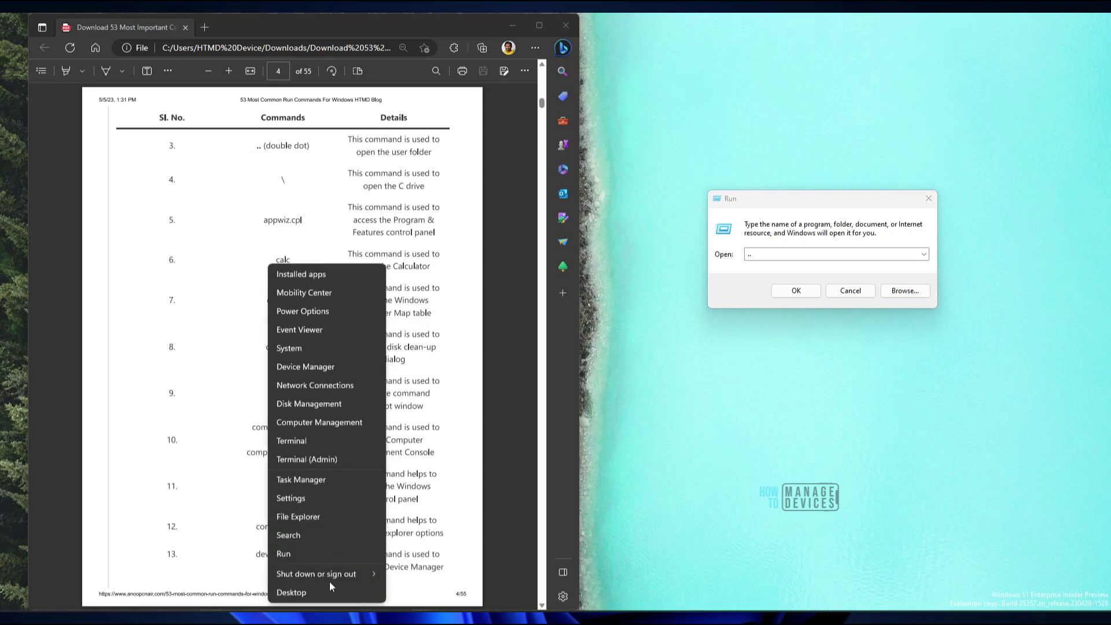
key("r")
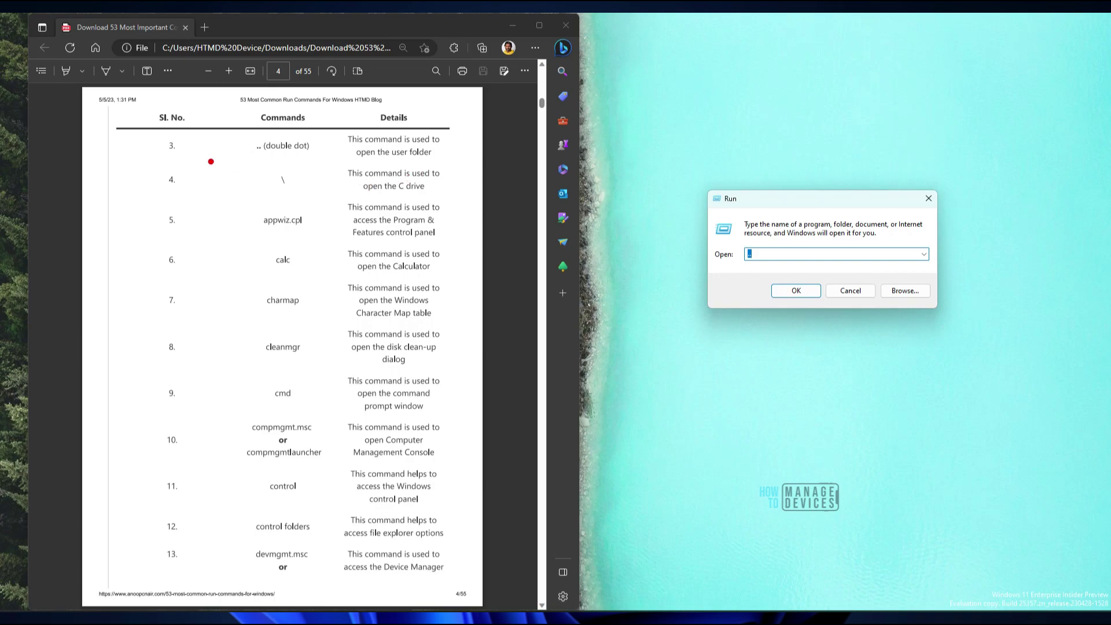
left_click_drag(224, 109, 396, 103)
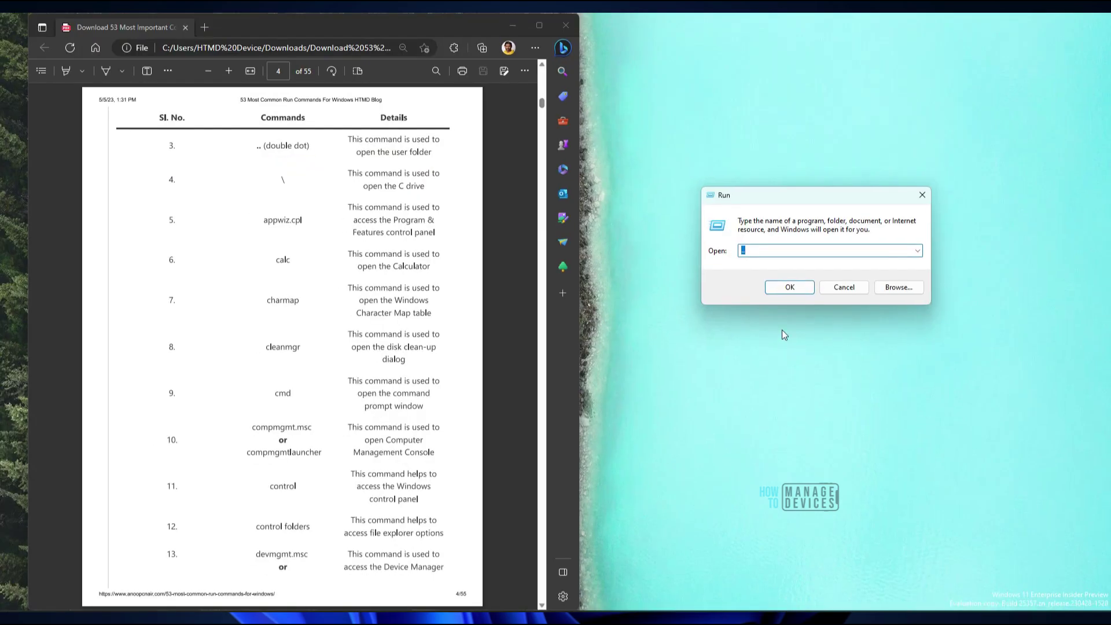
left_click(789, 287)
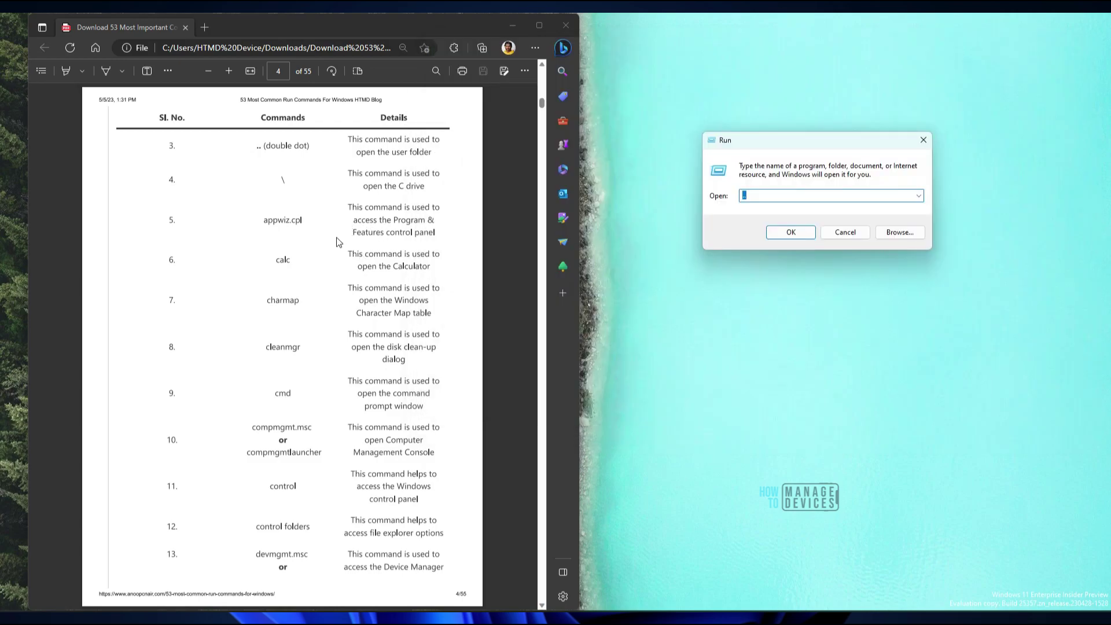
Run the \ command to open the C: drive root in File Explorer.
type("\\")
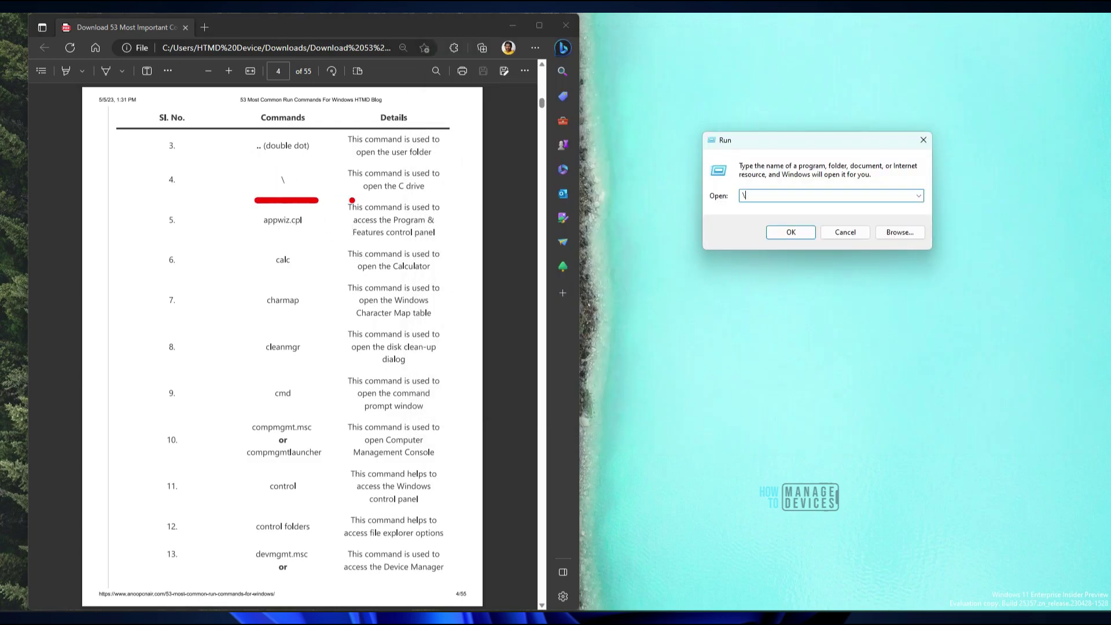
mouse_move(340, 196)
left_mouse_down()
mouse_move(431, 197)
mouse_move(459, 183)
mouse_move(371, 159)
mouse_move(340, 188)
left_mouse_up()
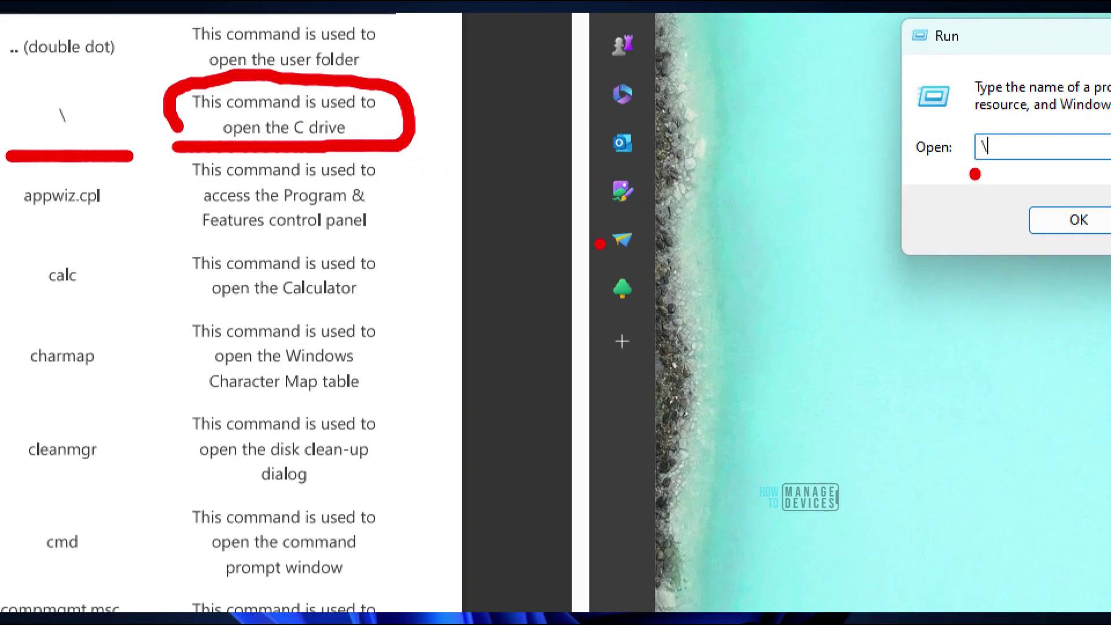
left_click_drag(975, 174, 922, 279)
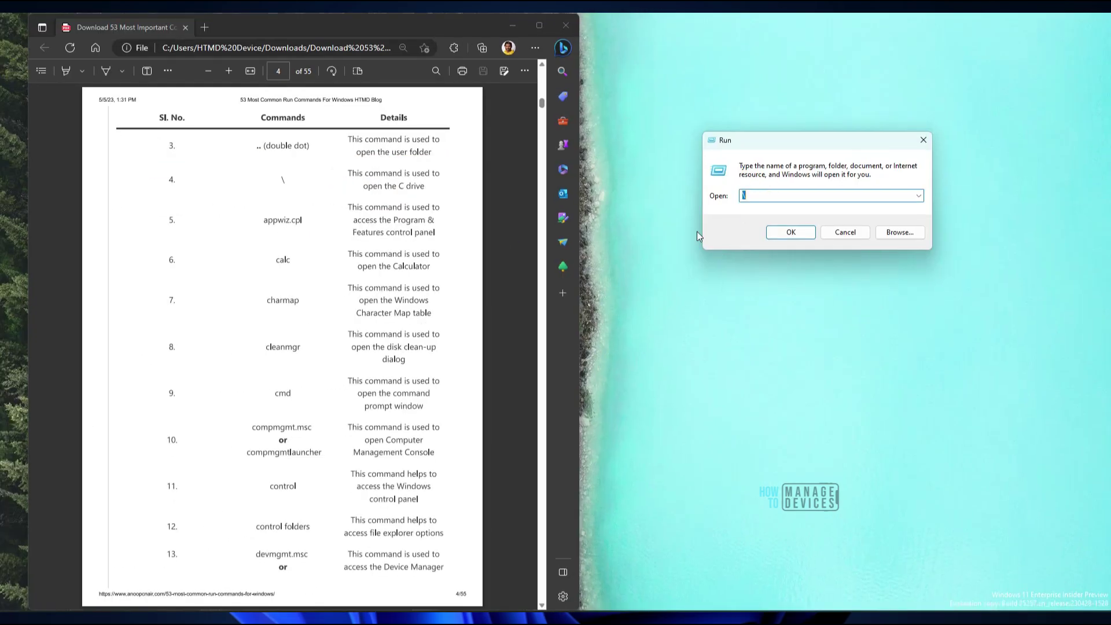
left_click(774, 235)
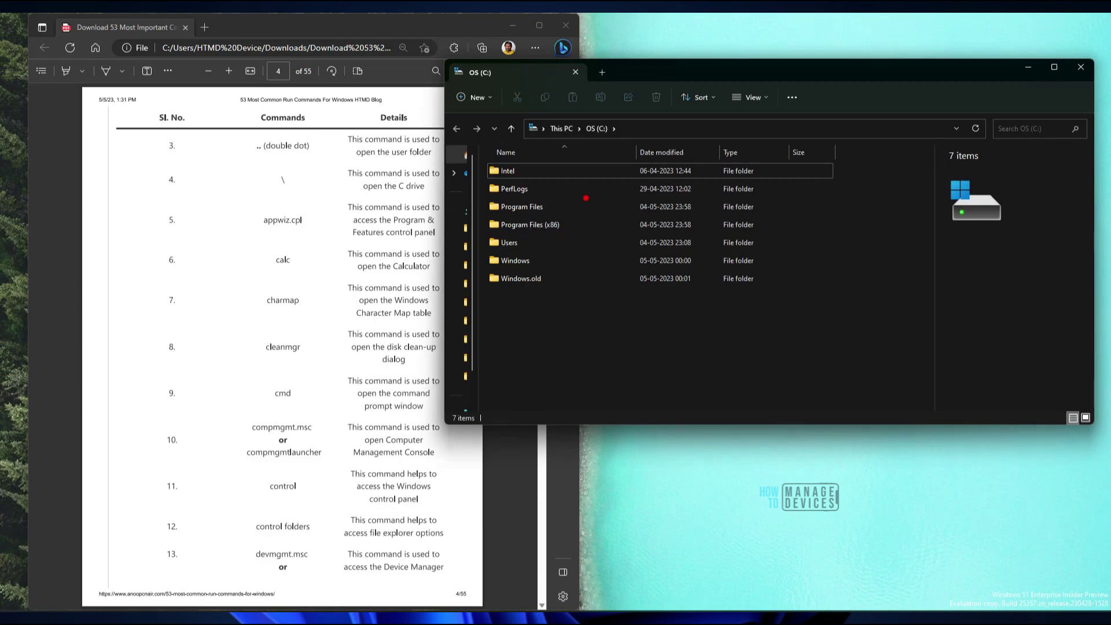
Mark OS (C:), then highlight the appwiz.cpl row and its Program & Features description.
mouse_move(549, 146)
left_mouse_down()
mouse_move(640, 142)
mouse_move(557, 149)
left_mouse_up()
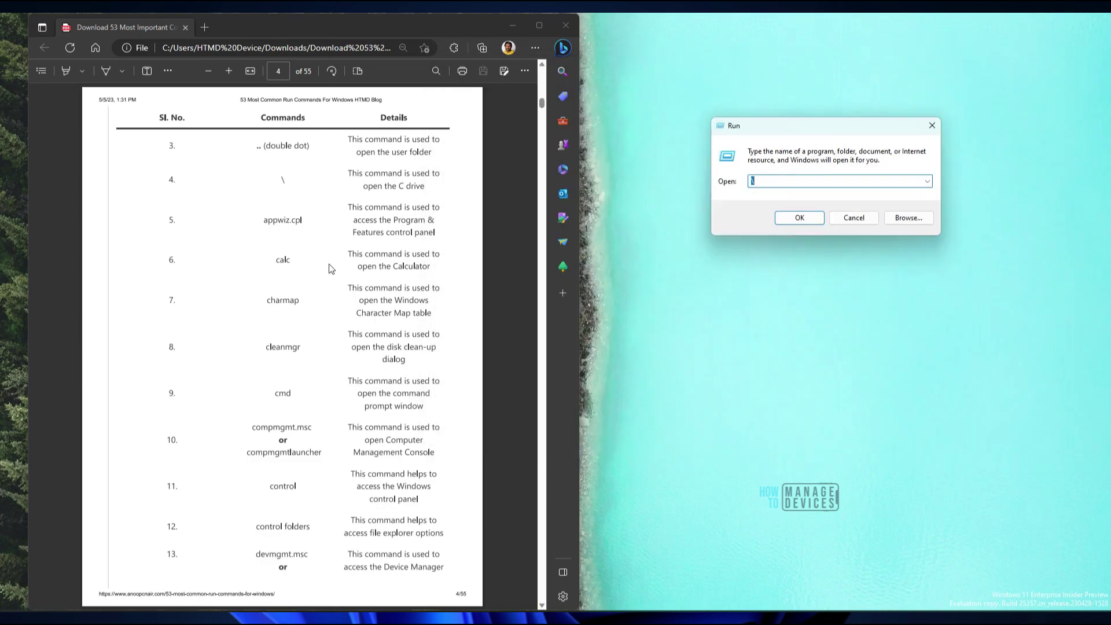
mouse_move(268, 204)
left_mouse_down()
mouse_move(265, 235)
mouse_move(235, 239)
mouse_move(247, 242)
left_mouse_up()
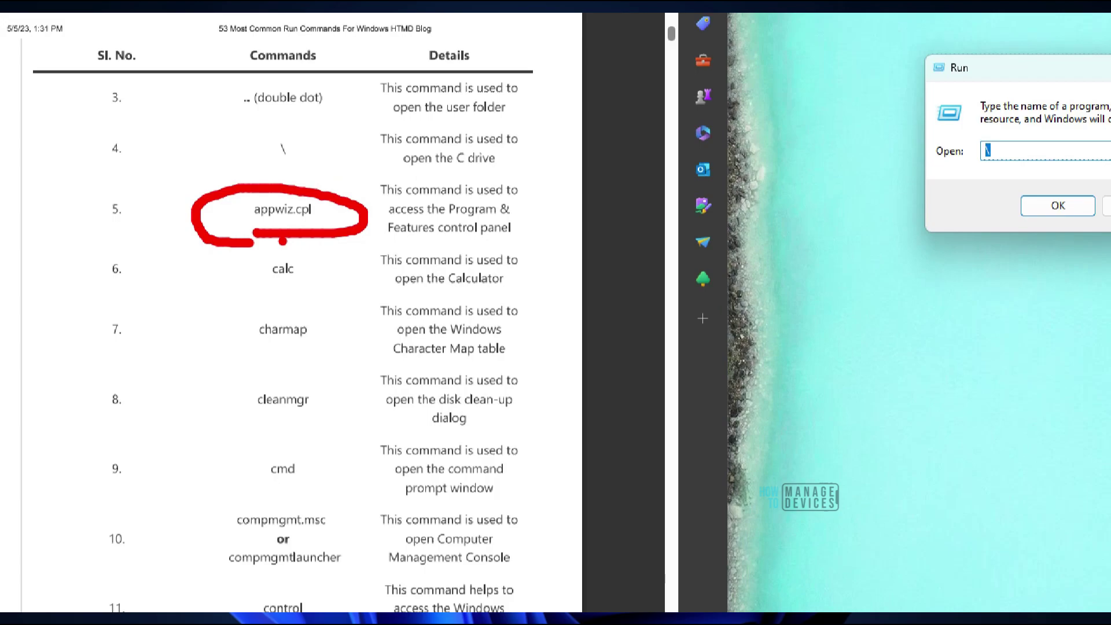
left_click_drag(443, 219, 544, 218)
left_click_drag(377, 246, 533, 242)
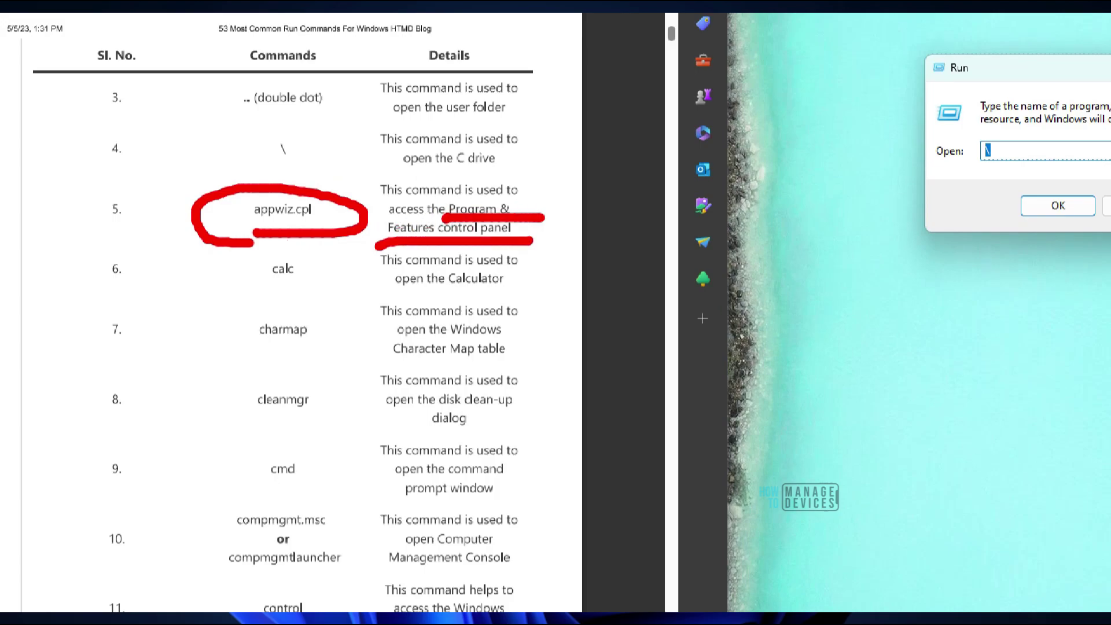
key("Escape")
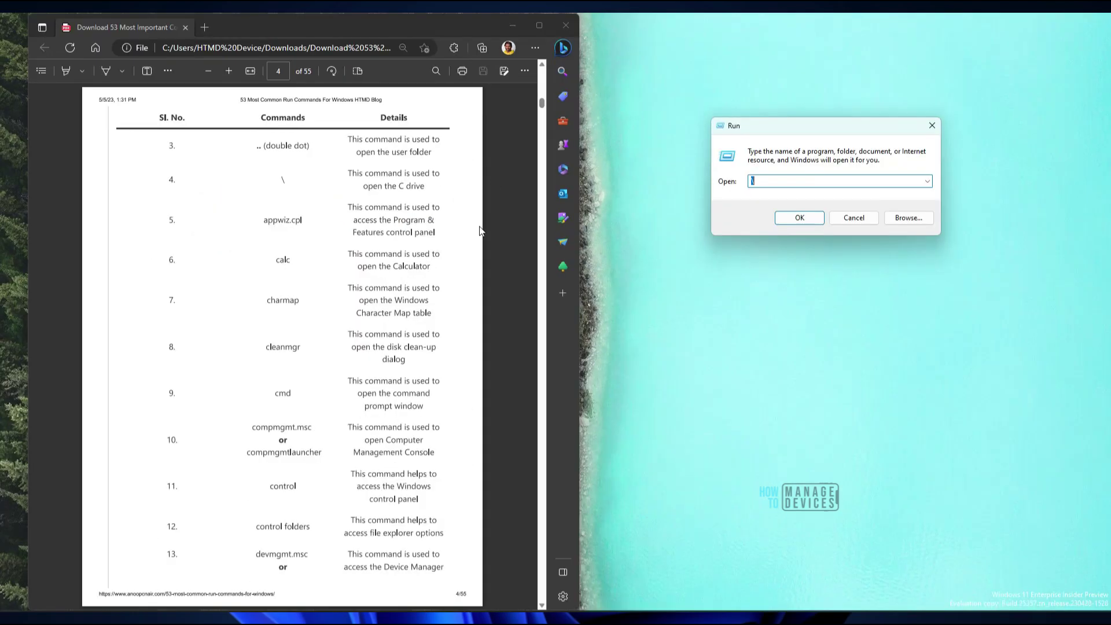
Run appwiz.cpl to open Programs and Features.
left_click(757, 180)
type("appwiz.cpl")
mouse_move(848, 152)
left_mouse_down()
mouse_move(740, 205)
mouse_move(848, 151)
left_mouse_up()
key("Escape")
key("Return")
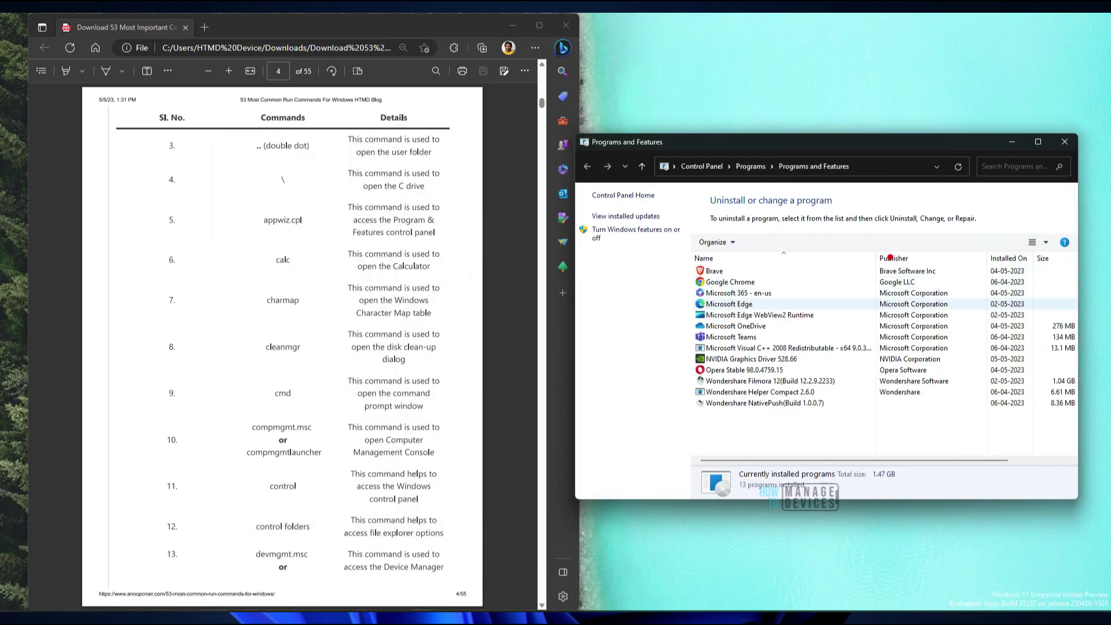
Circle the Programs and Features path, then mark calc, charmap and cleanmgr in the list.
left_click_drag(868, 134, 903, 139)
mouse_move(293, 239)
left_mouse_down()
mouse_move(264, 260)
mouse_move(279, 246)
left_mouse_up()
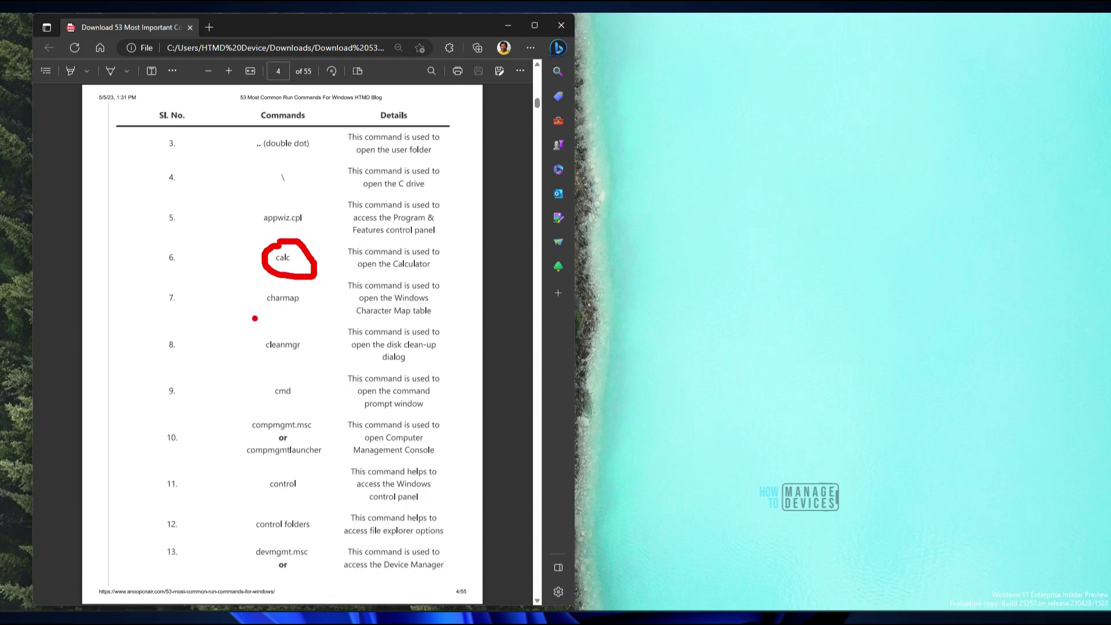
mouse_move(255, 319)
left_mouse_down()
mouse_move(249, 285)
mouse_move(243, 305)
mouse_move(305, 306)
left_mouse_up()
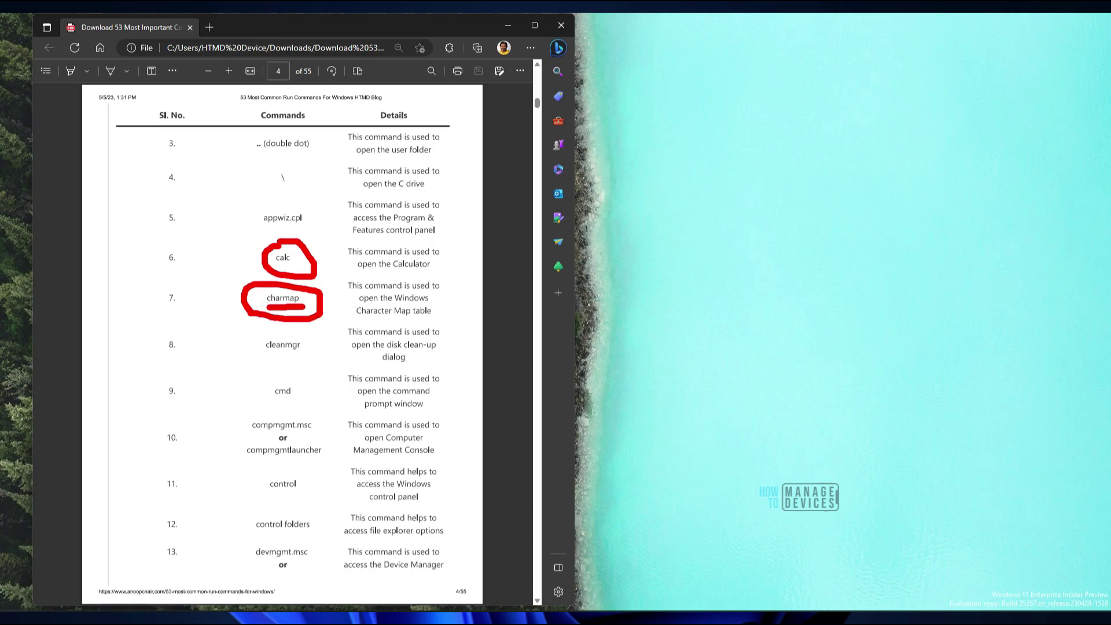
mouse_move(209, 373)
left_mouse_down()
mouse_move(262, 346)
mouse_move(263, 361)
left_mouse_up()
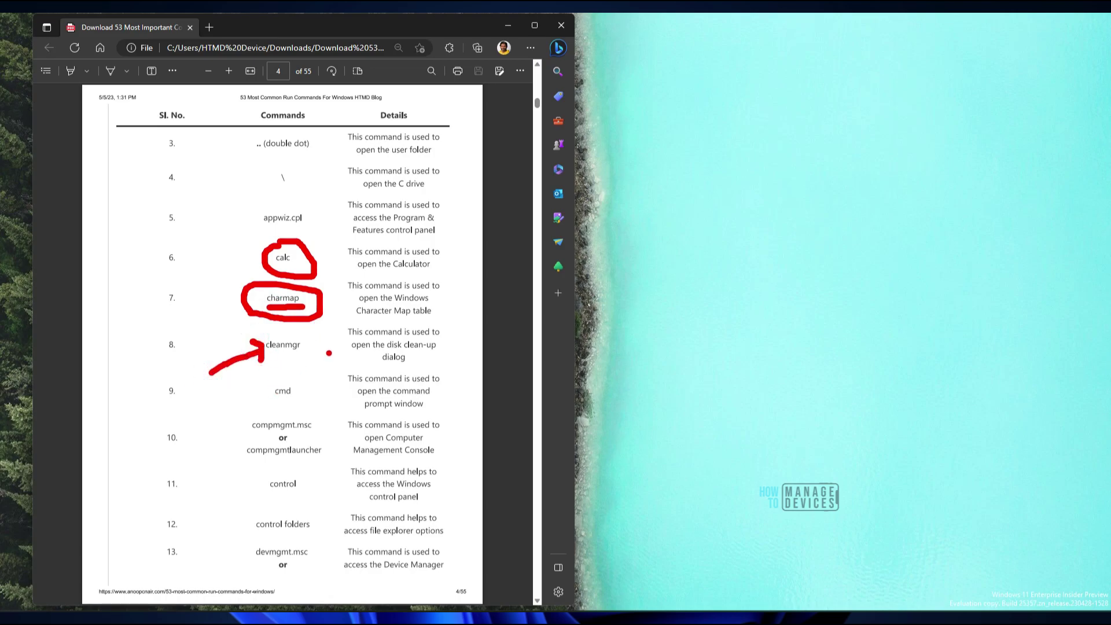
Highlight the cleanmgr description and the entered cleanmgr command, then confirm it.
left_click_drag(384, 350, 451, 350)
left_click_drag(380, 362, 418, 362)
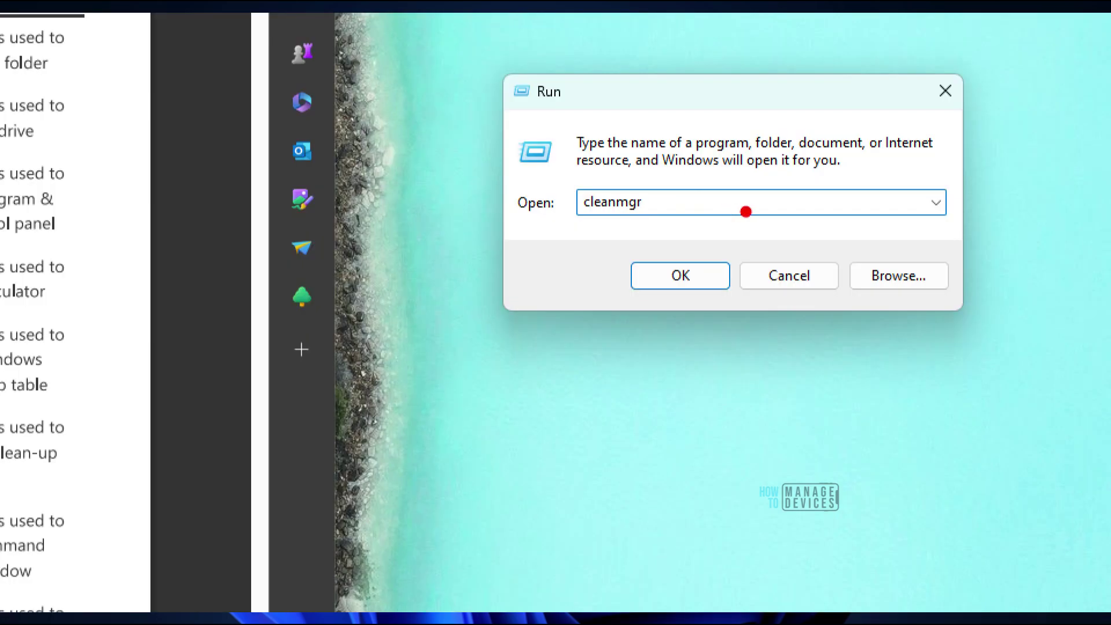
mouse_move(735, 169)
left_mouse_down()
mouse_move(639, 178)
mouse_move(724, 208)
left_mouse_up()
left_click_drag(670, 308, 665, 384)
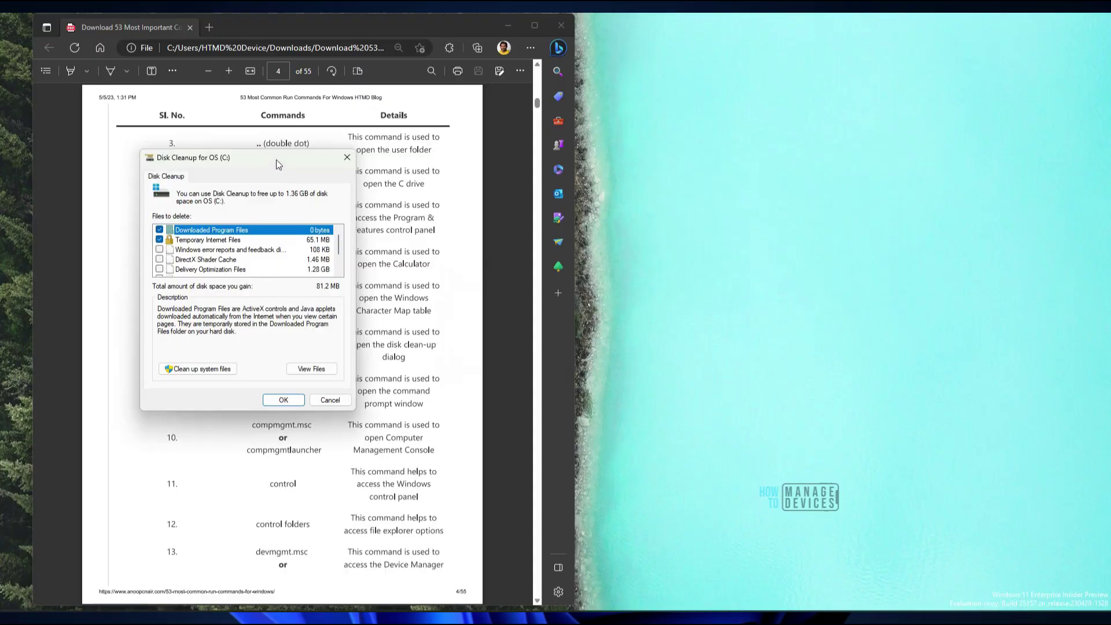
Place Disk Cleanup for OS (C:) beside the PDF and mark its title and system-files option.
left_click_drag(276, 159, 750, 173)
mouse_move(615, 177)
left_mouse_down()
mouse_move(771, 181)
mouse_move(603, 156)
left_mouse_up()
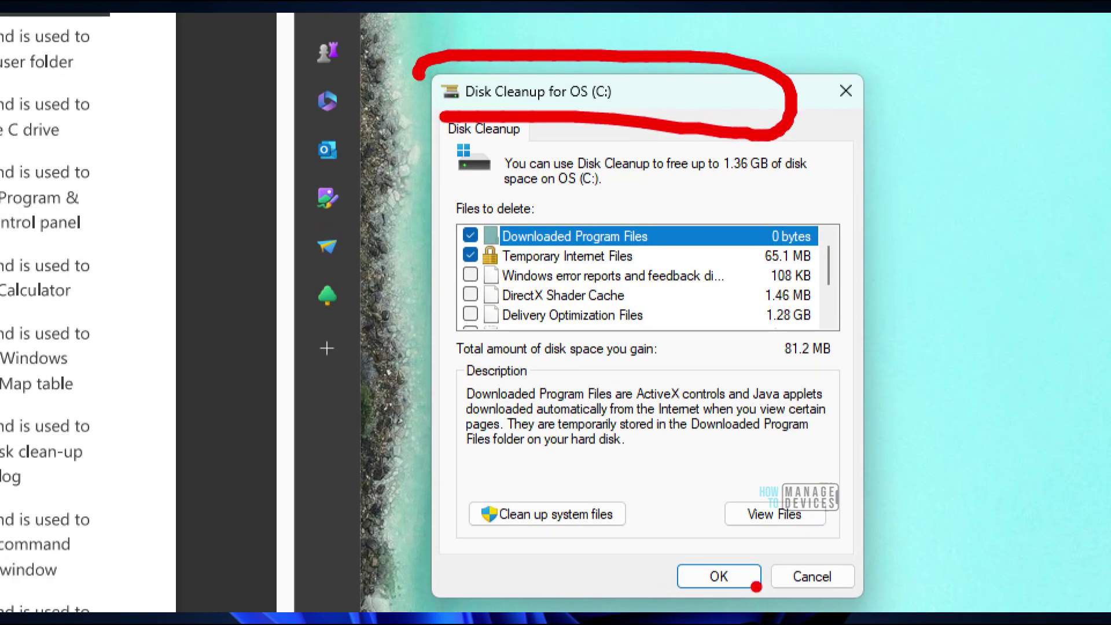
mouse_move(592, 474)
left_mouse_down()
mouse_move(683, 563)
mouse_move(457, 451)
left_mouse_up()
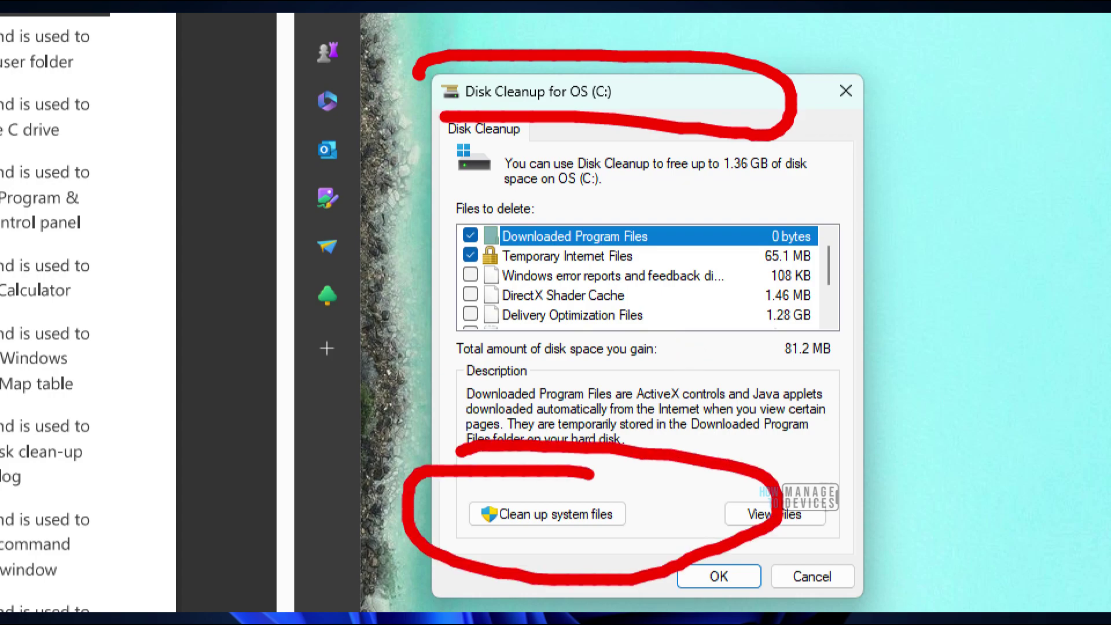
key("Escape")
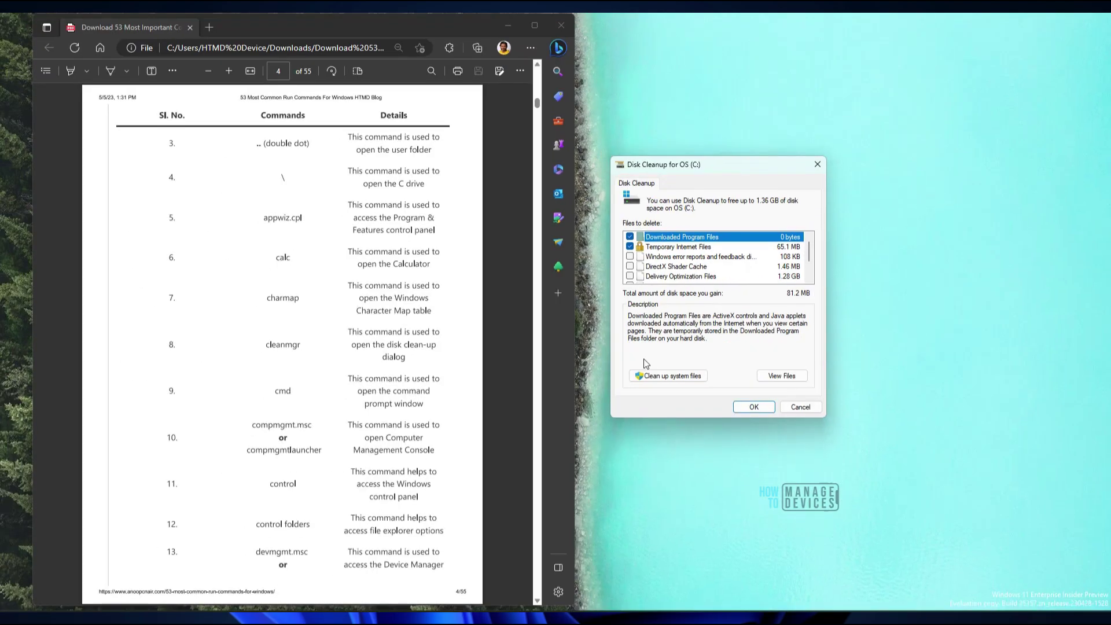
key("ctrl+2")
mouse_move(587, 140)
left_mouse_down()
mouse_move(612, 176)
mouse_move(599, 164)
left_mouse_up()
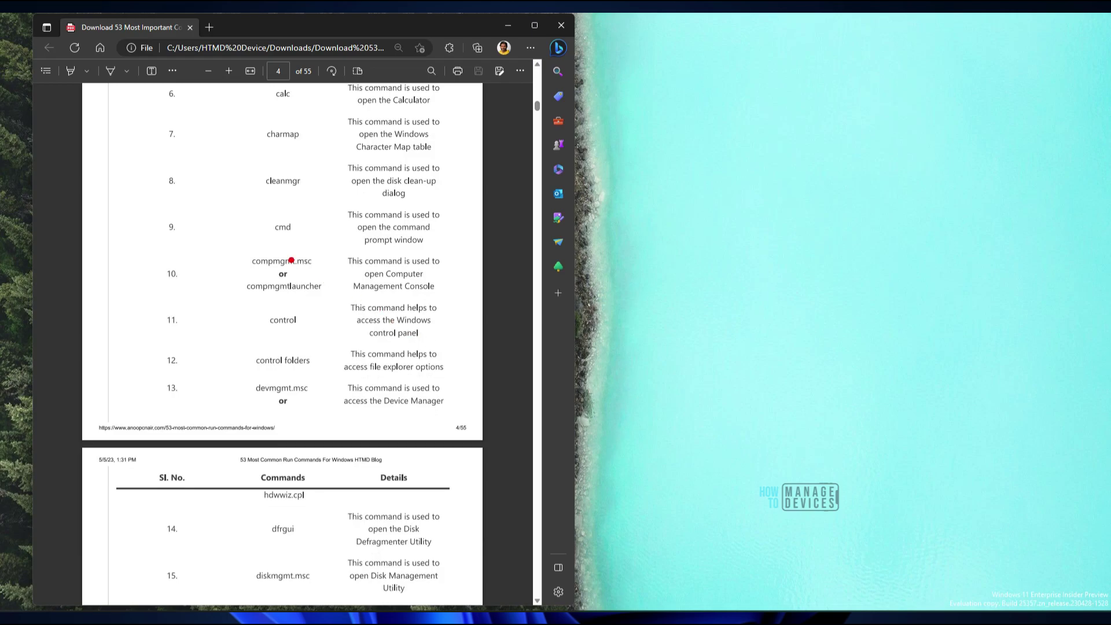
Run compmgmt.msc and position the Computer Management window beside the PDF.
left_click_drag(266, 238, 308, 239)
mouse_move(249, 271)
left_mouse_down()
mouse_move(318, 272)
mouse_move(316, 257)
mouse_move(243, 253)
mouse_move(241, 267)
mouse_move(324, 266)
mouse_move(453, 294)
left_mouse_up()
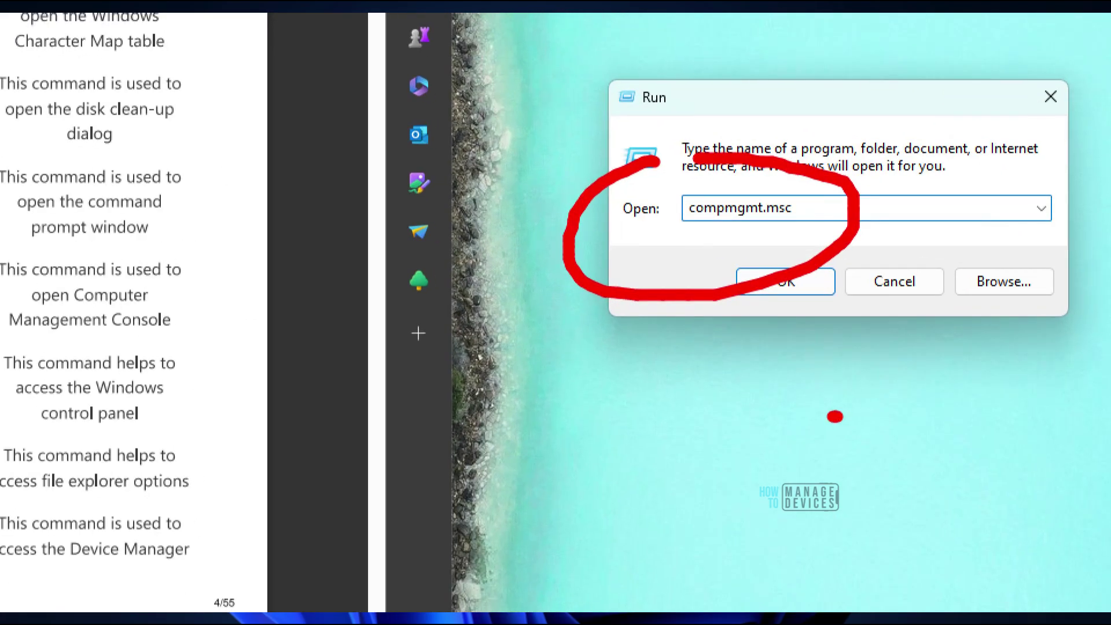
left_click_drag(766, 333, 738, 279)
mouse_move(312, 40)
left_mouse_down()
mouse_move(691, 110)
mouse_move(881, 123)
left_mouse_up()
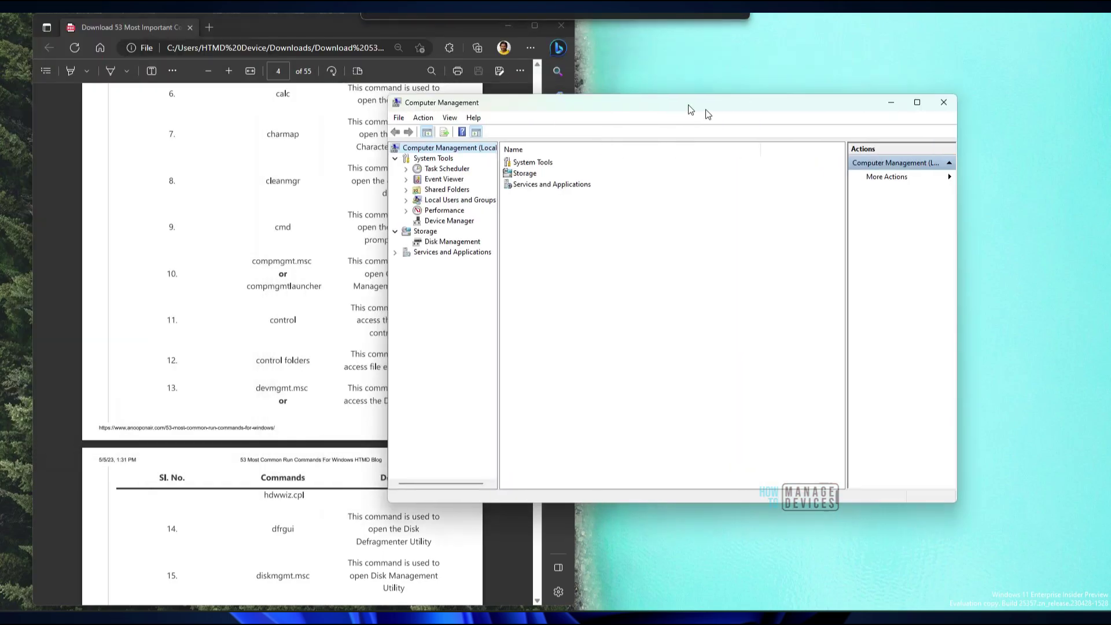
mouse_move(640, 105)
left_mouse_down()
mouse_move(707, 292)
mouse_move(715, 122)
left_mouse_up()
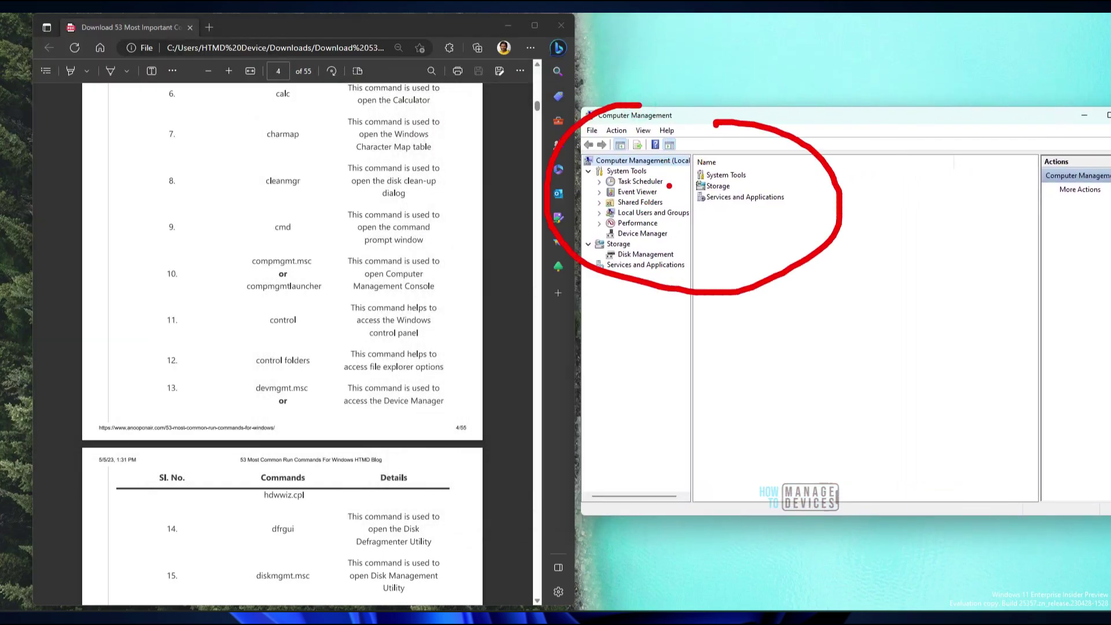
Mark System Tools, Performance, Storage, Disk Management and Services and Applications in the console tree.
left_click_drag(663, 186, 695, 180)
left_click_drag(643, 245, 719, 237)
left_click_drag(646, 226, 744, 220)
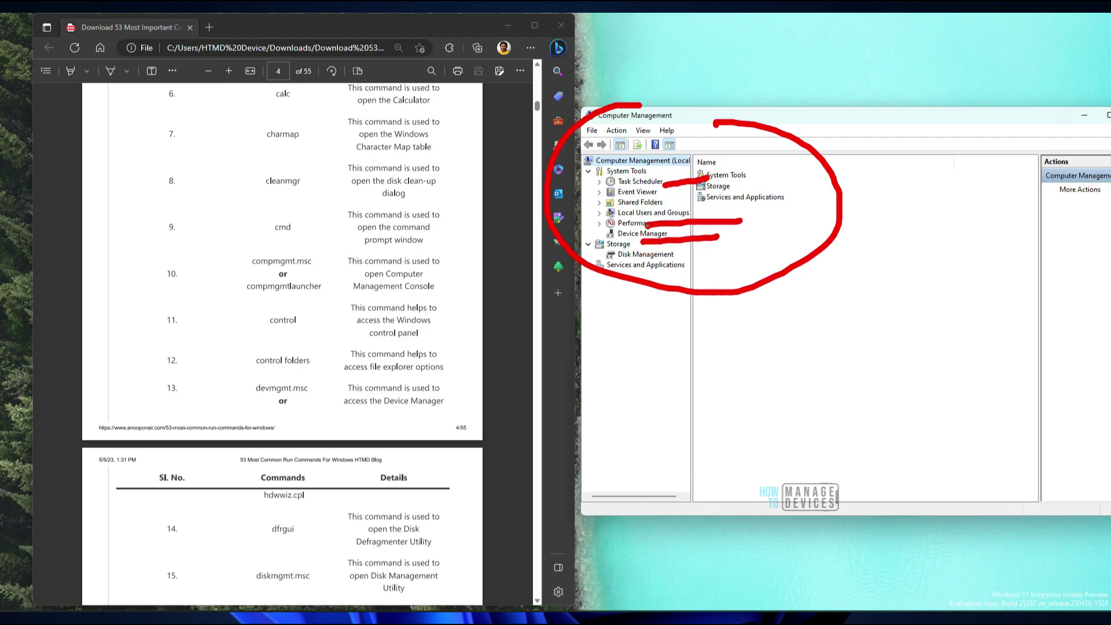
left_click_drag(625, 255, 770, 253)
left_click_drag(642, 267, 753, 259)
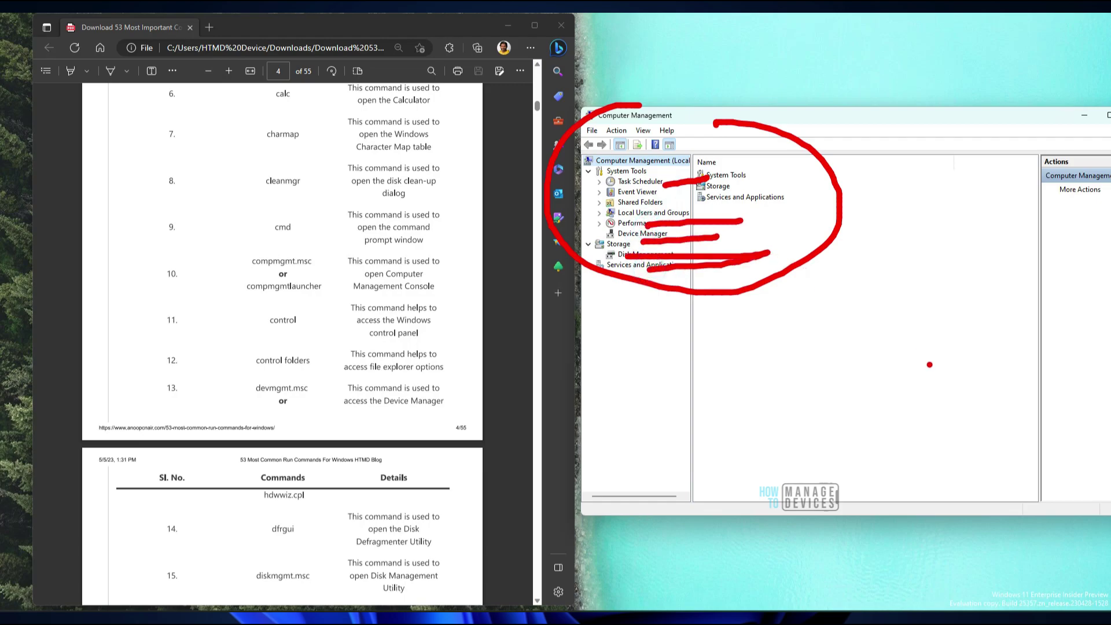
key("Escape")
Close Computer Management and reopen Run from the Win+X menu.
double_click(592, 117)
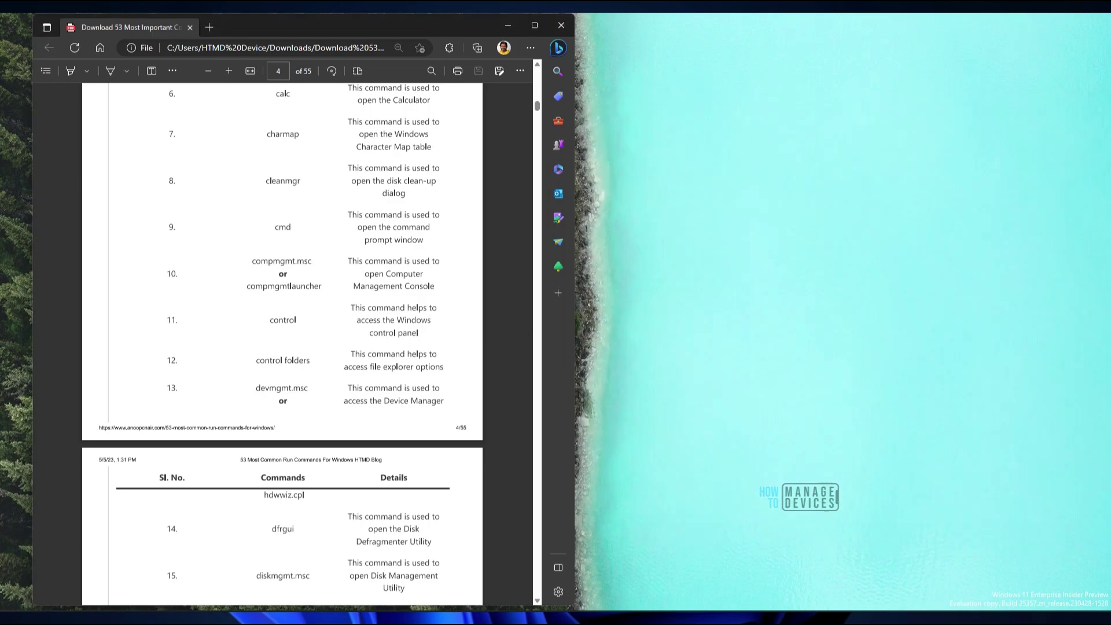
key("super+x")
left_click(295, 557)
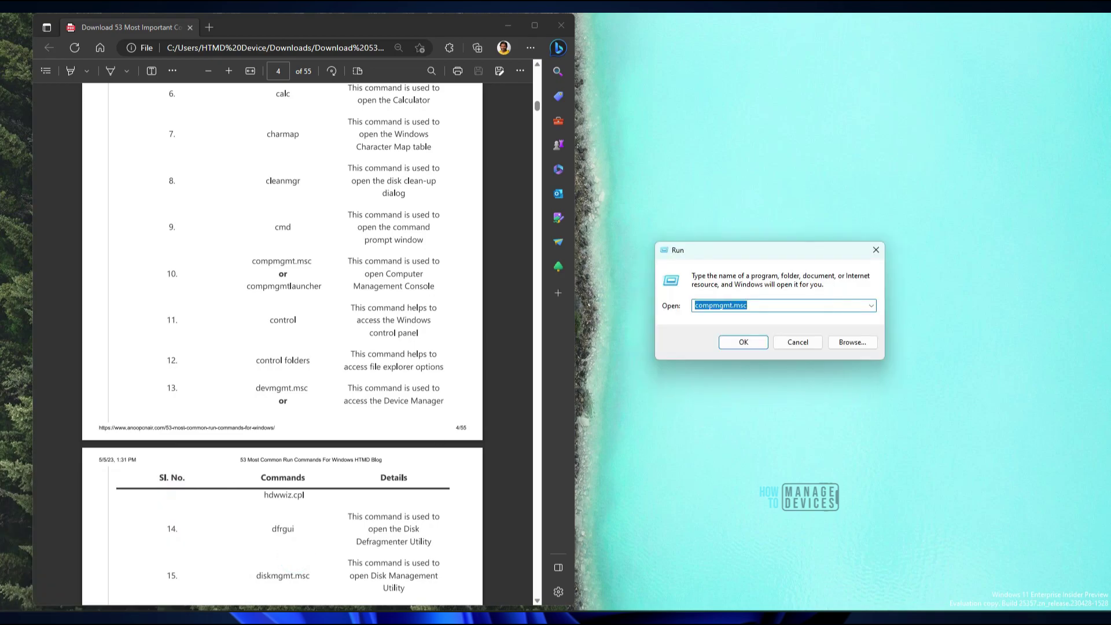
Run control to open Control Panel, close it, and reopen Run at screen centre.
key("Return")
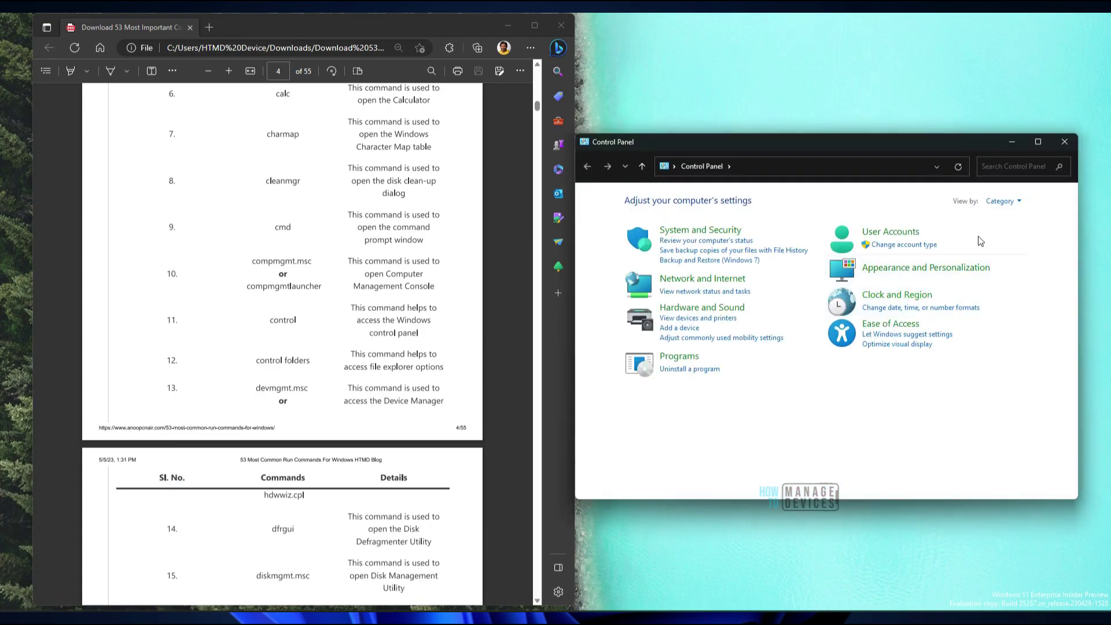
left_click(1065, 141)
key("super+r")
left_click_drag(144, 492, 828, 237)
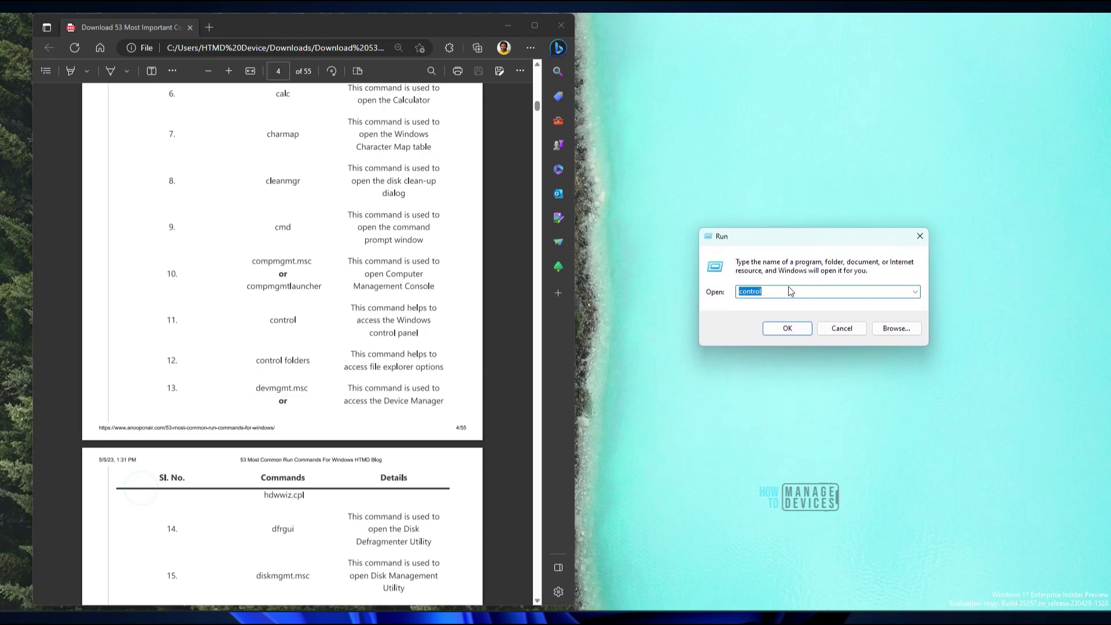
mouse_move(314, 347)
left_mouse_down()
mouse_move(220, 354)
mouse_move(319, 340)
mouse_move(327, 367)
mouse_move(393, 335)
mouse_move(351, 339)
left_mouse_up()
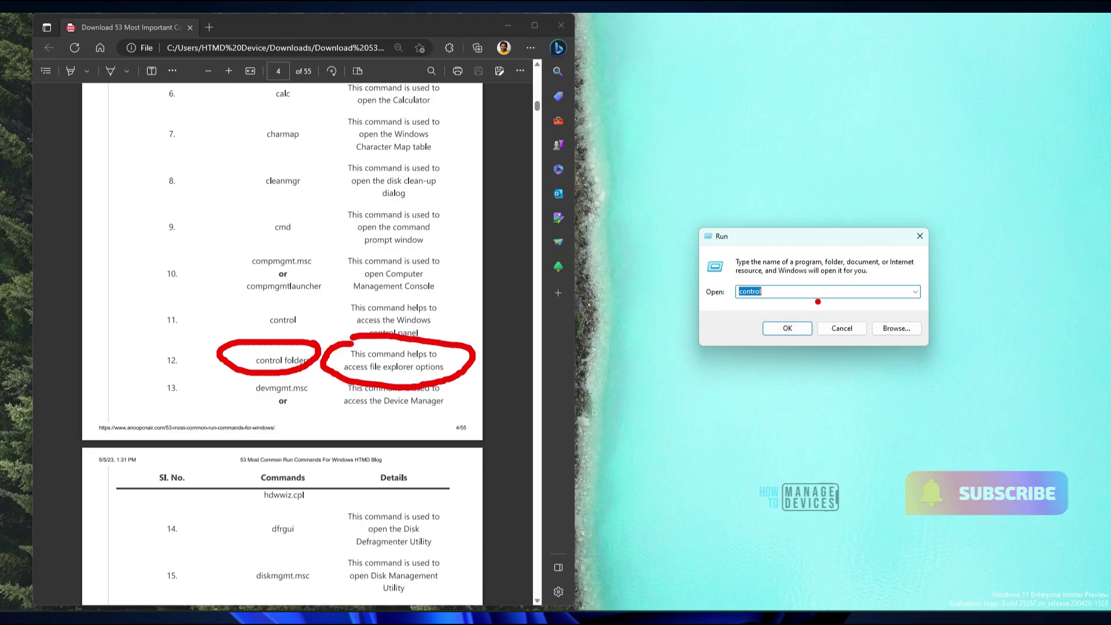
key("Escape")
Run 'control folders' to open File Explorer Options.
left_click(771, 292)
type("folders")
key("ctrl+a")
key("Return")
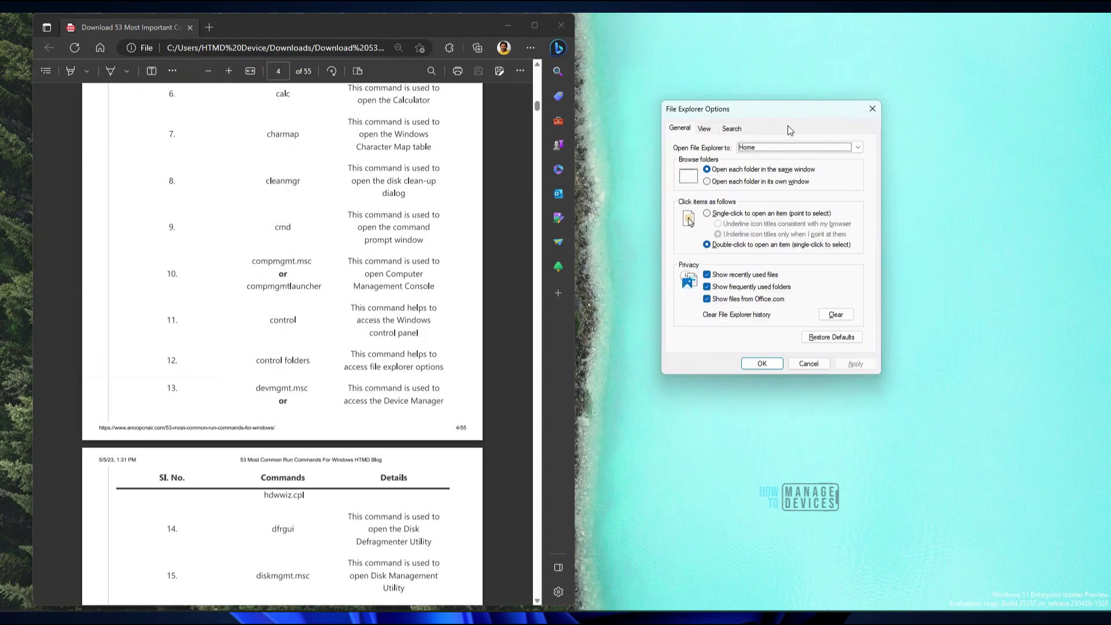
mouse_move(751, 77)
left_mouse_down()
mouse_move(633, 451)
mouse_move(955, 154)
mouse_move(894, 90)
left_mouse_up()
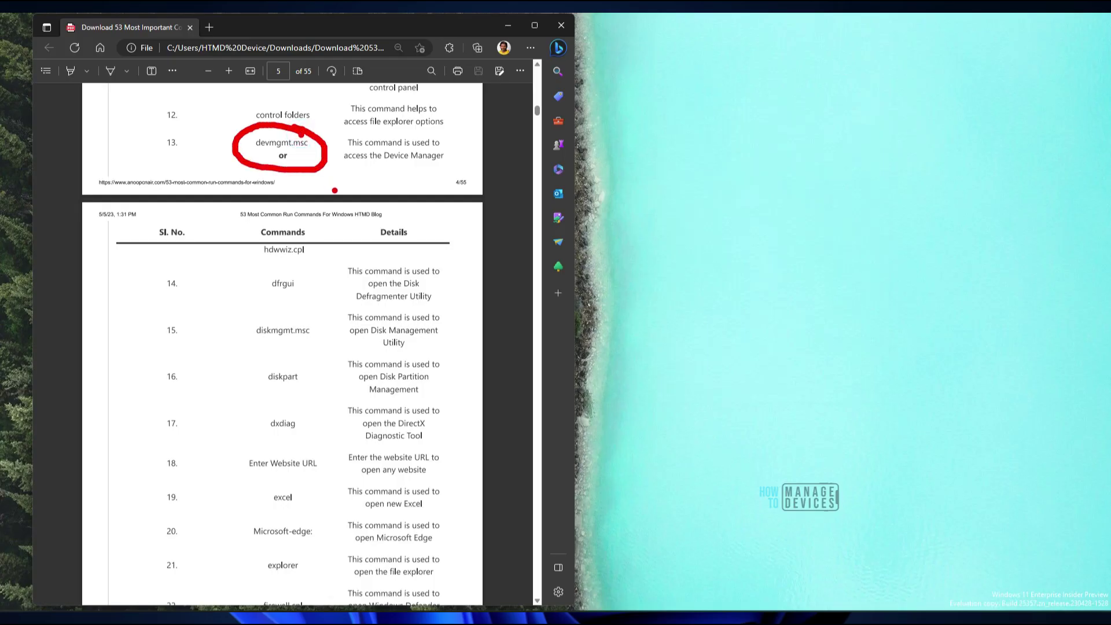
mouse_move(345, 169)
left_mouse_down()
mouse_move(476, 152)
mouse_move(393, 125)
mouse_move(328, 129)
mouse_move(330, 163)
left_mouse_up()
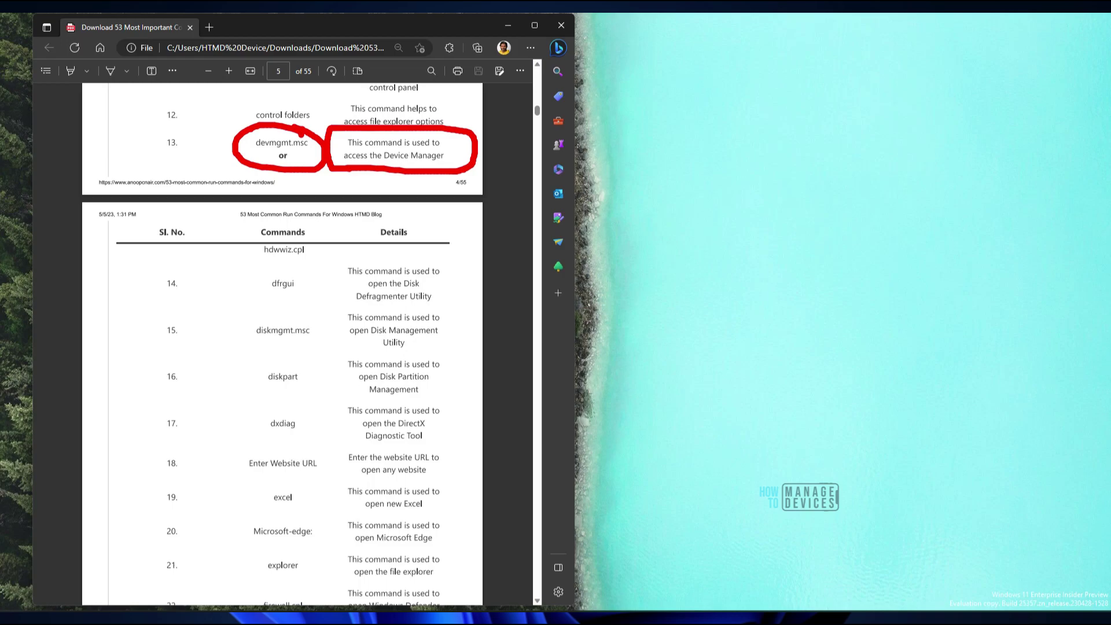
key("super+x")
left_click(335, 554)
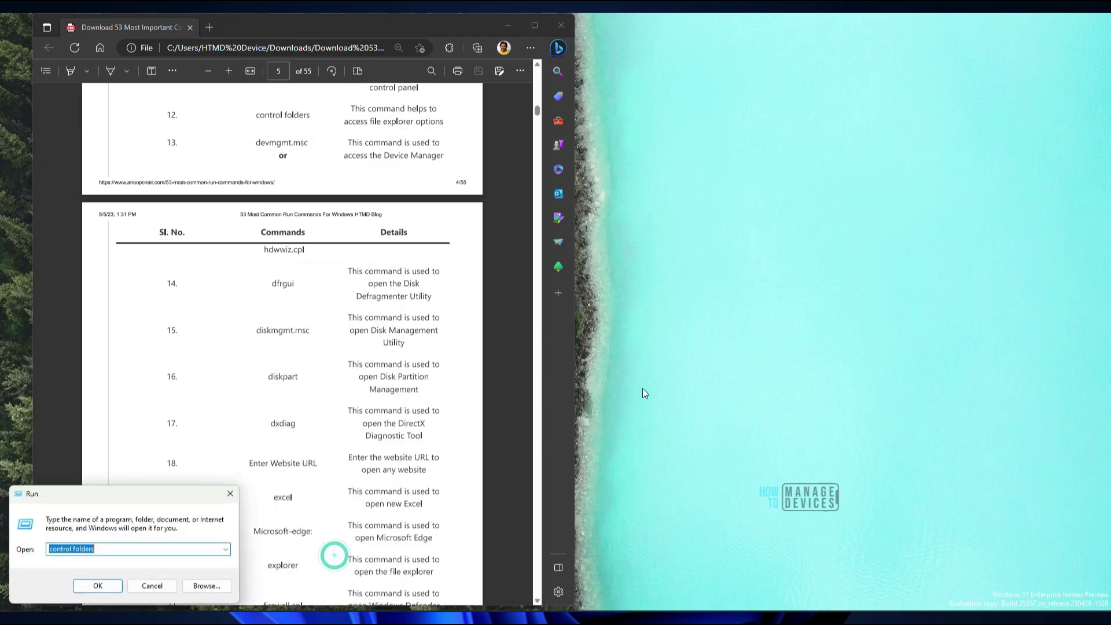
left_click_drag(201, 496, 895, 248)
type("dev")
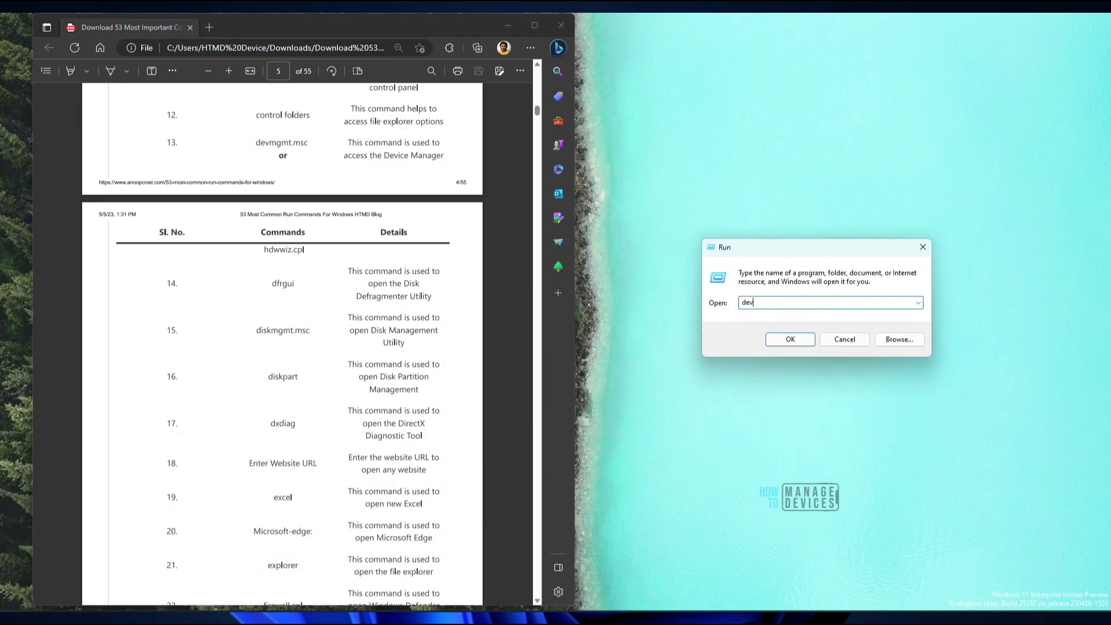
type("mgmt.msc")
key("Return")
left_click(577, 170)
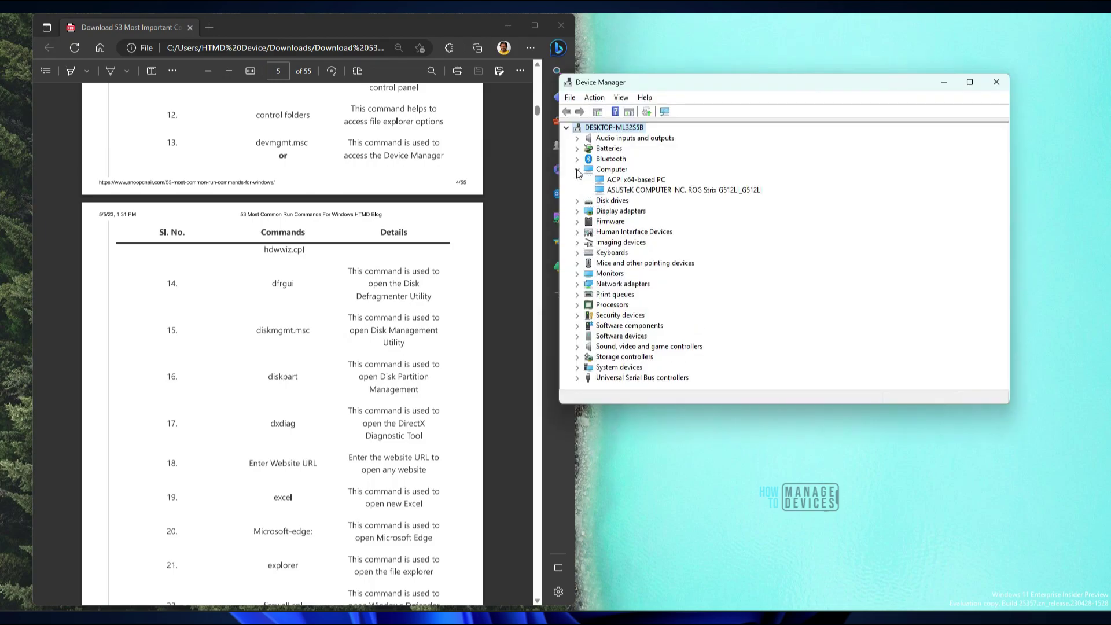
left_click(577, 201)
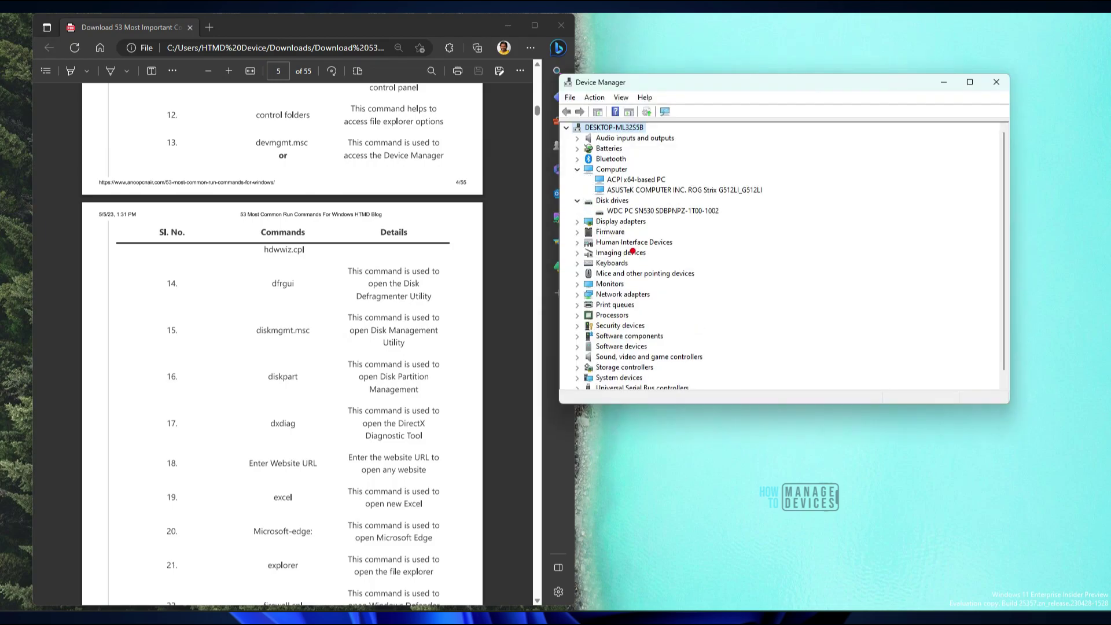
left_click(578, 264)
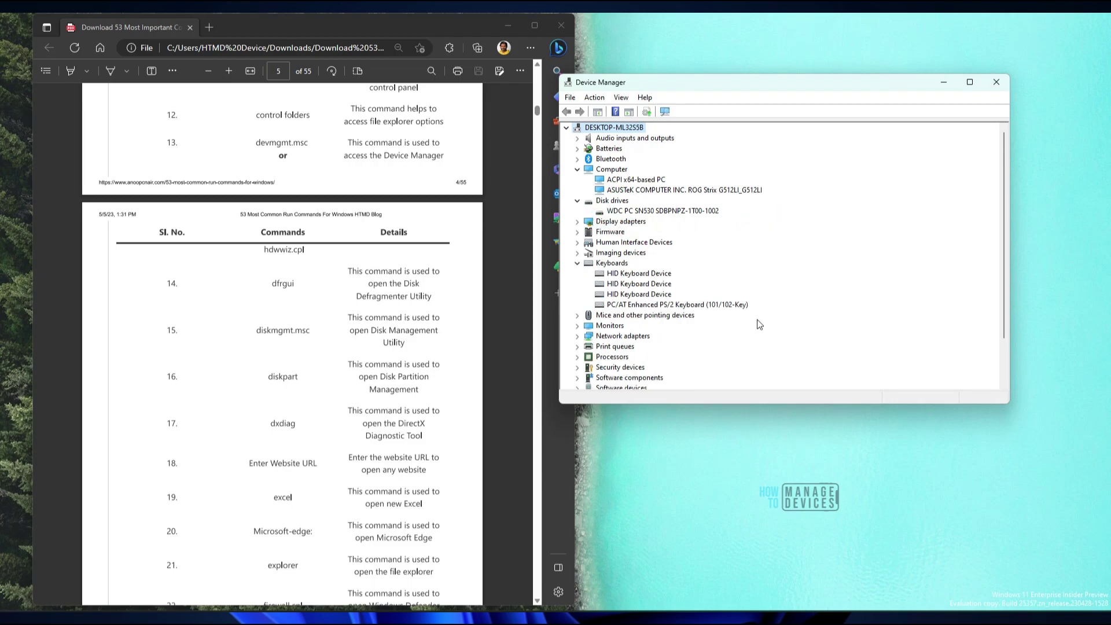
left_click(577, 326)
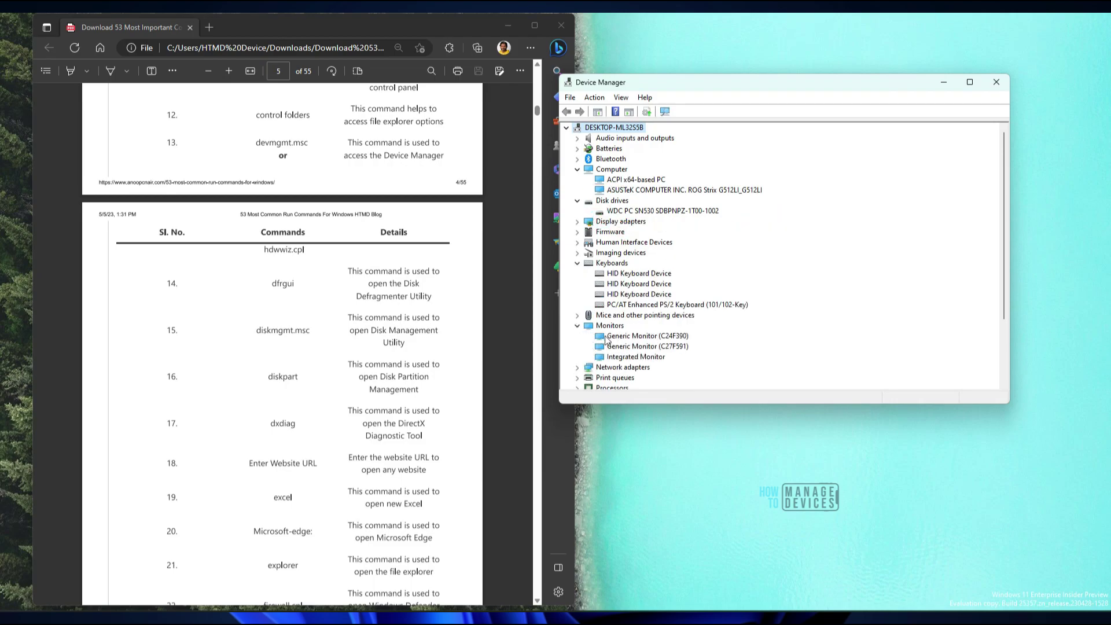
scroll(651, 341, "down", 1)
left_click(577, 336)
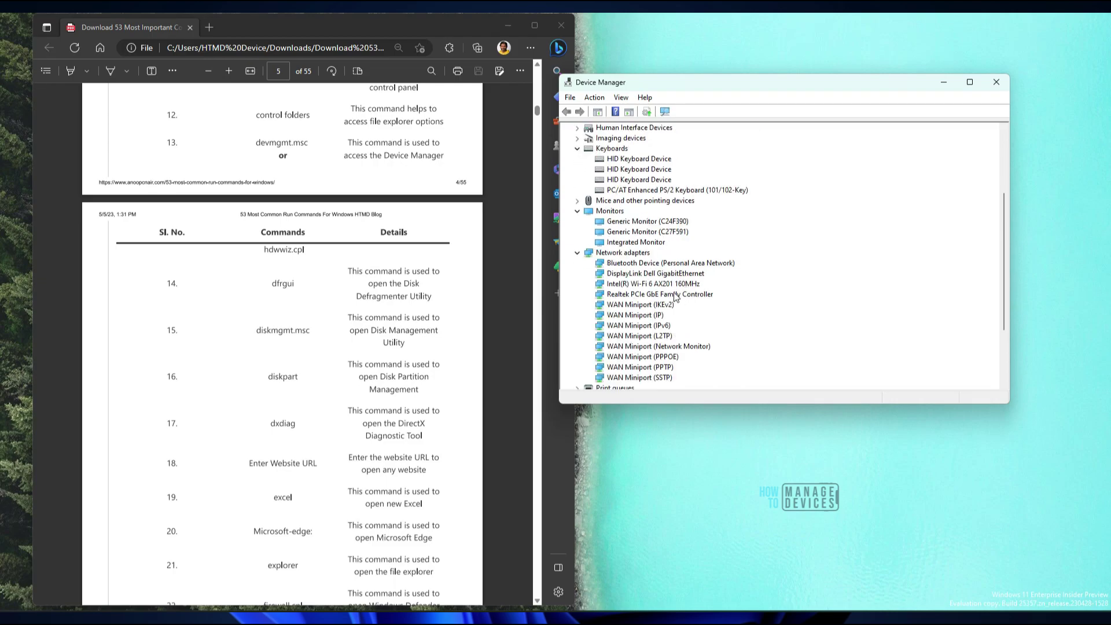
mouse_move(256, 167)
left_mouse_down()
mouse_move(325, 168)
mouse_move(248, 164)
left_mouse_up()
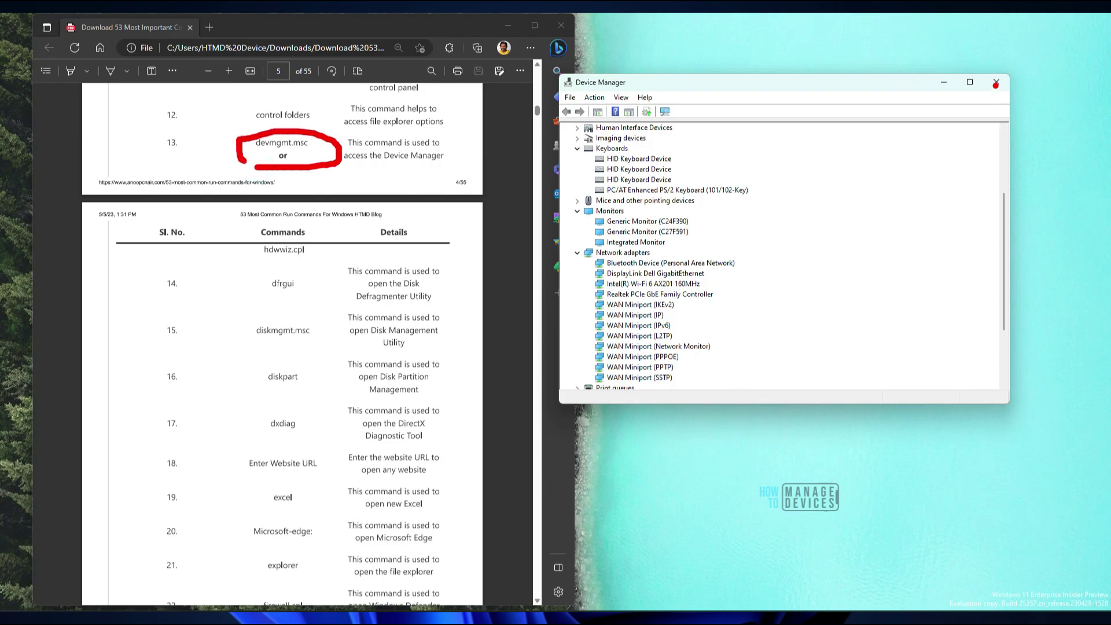
left_click(997, 83)
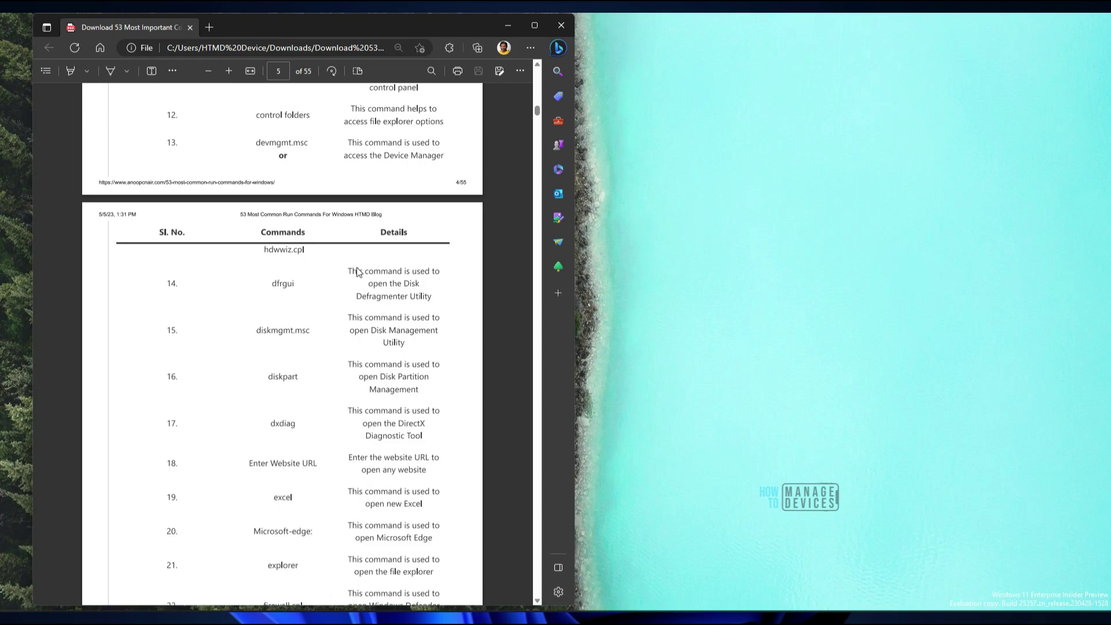
mouse_move(257, 234)
left_mouse_down()
mouse_move(273, 230)
mouse_move(243, 243)
mouse_move(261, 263)
left_mouse_up()
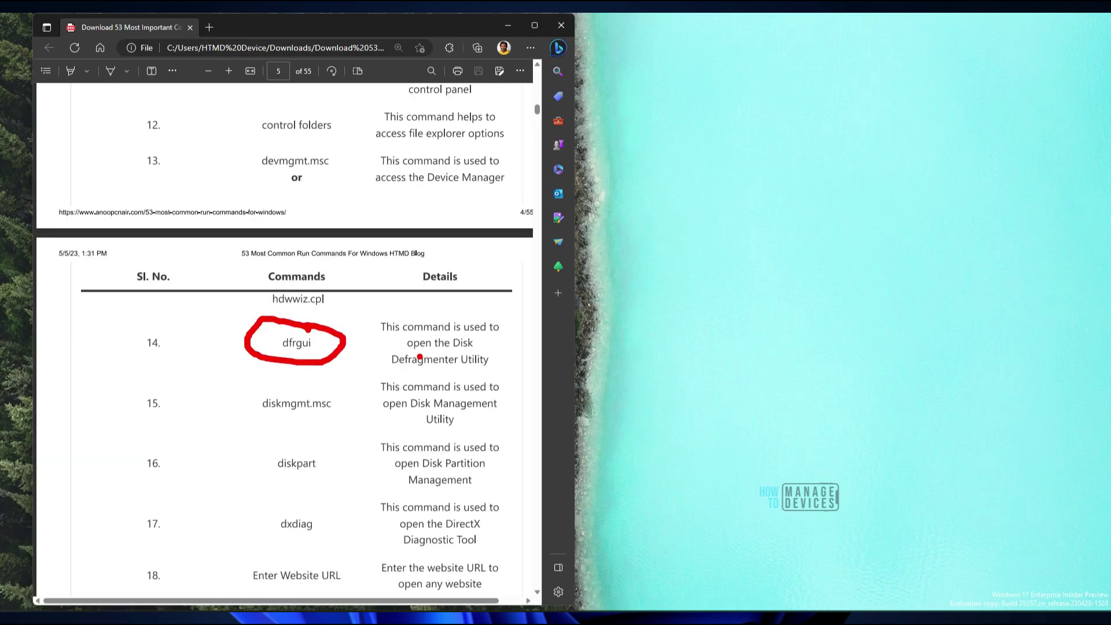
mouse_move(408, 352)
left_mouse_down()
mouse_move(389, 370)
mouse_move(494, 367)
left_mouse_up()
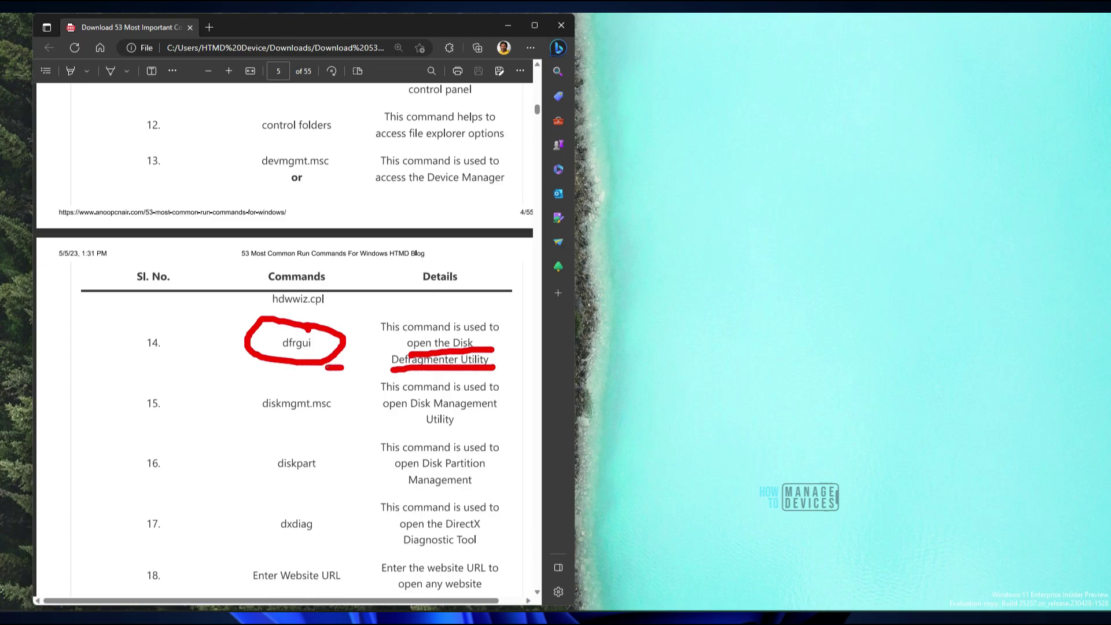
left_click_drag(396, 363, 324, 368)
key("Escape")
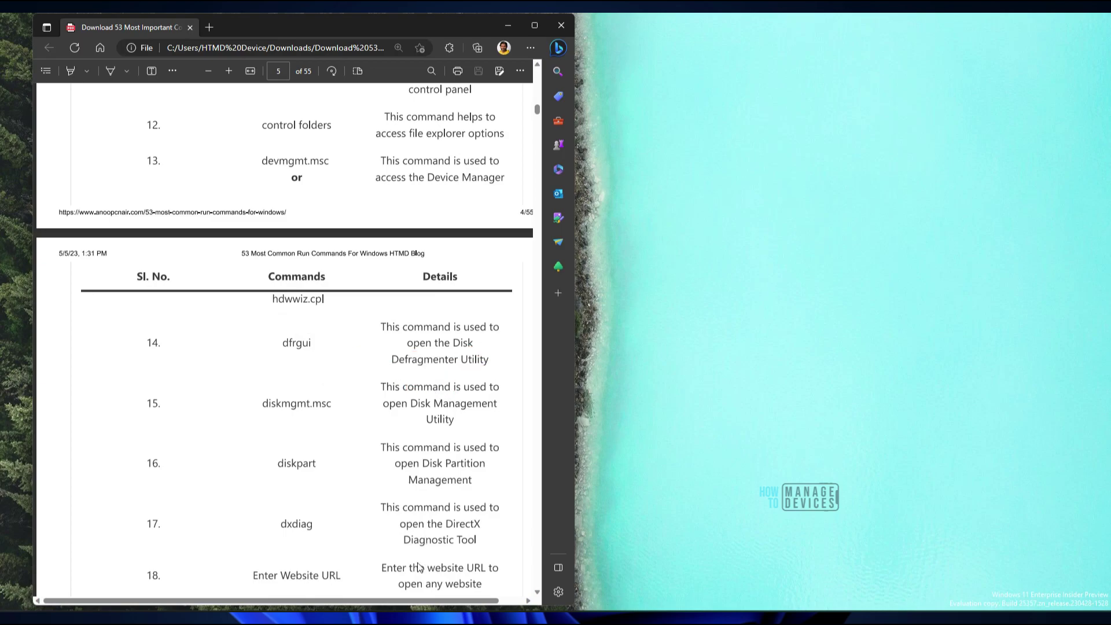
key("super+x")
left_click(325, 556)
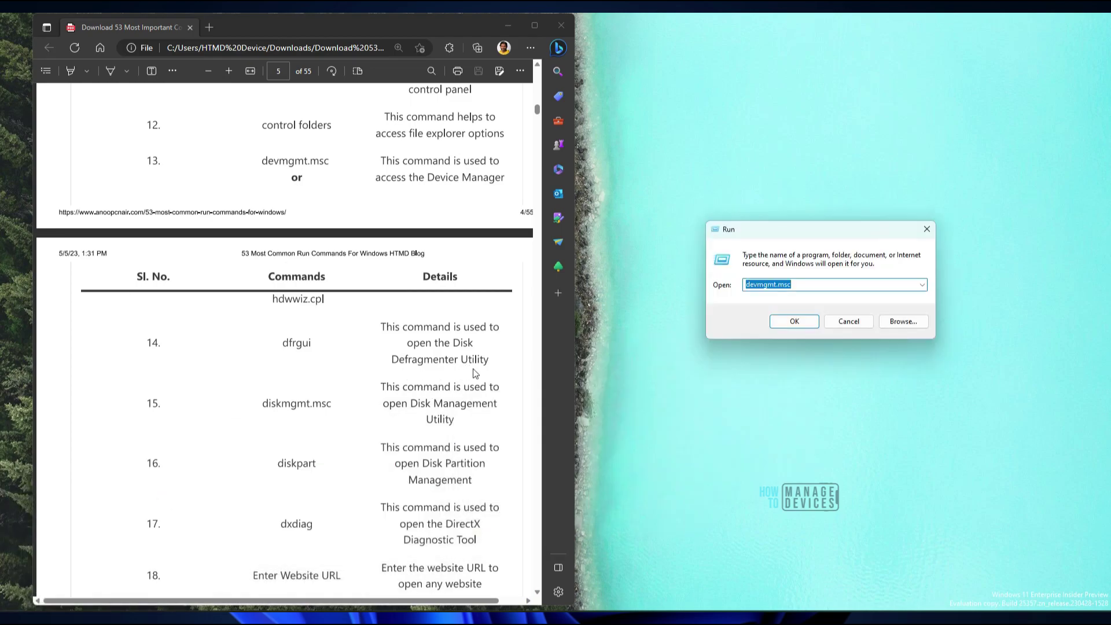
mouse_move(718, 313)
left_mouse_down()
mouse_move(743, 309)
mouse_move(711, 284)
left_mouse_up()
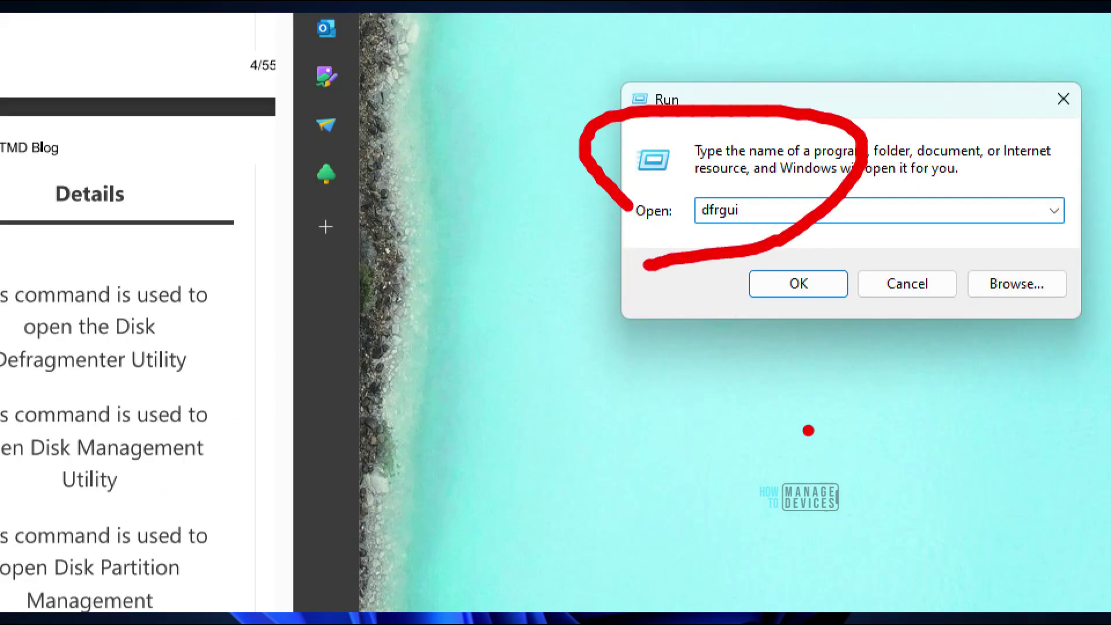
mouse_move(799, 394)
left_mouse_down()
mouse_move(791, 340)
mouse_move(790, 350)
left_mouse_up()
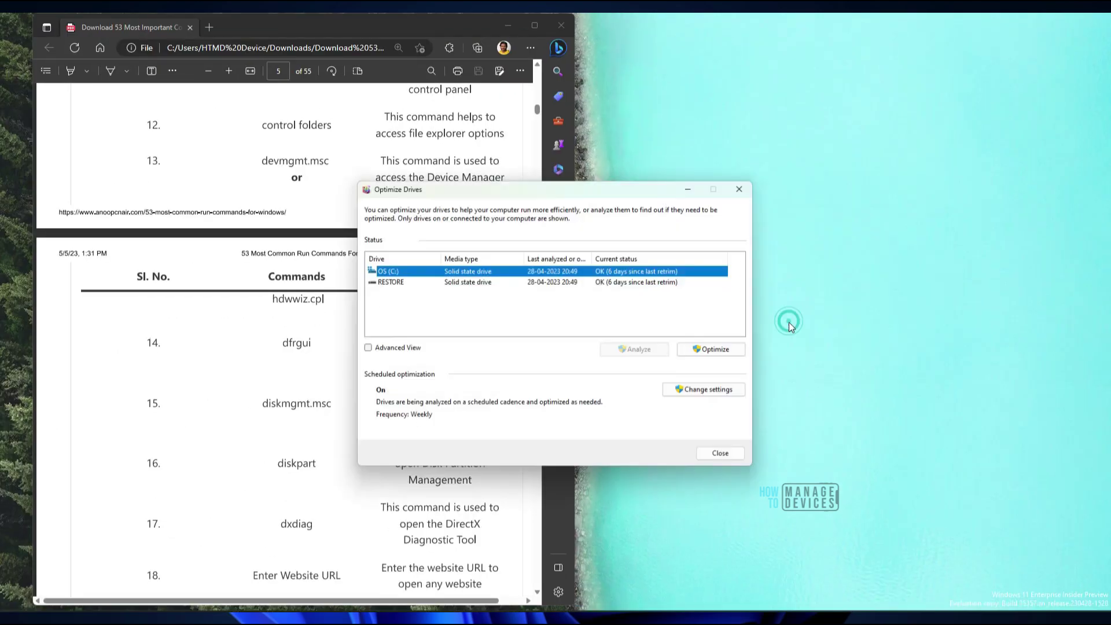
left_click_drag(590, 198, 785, 197)
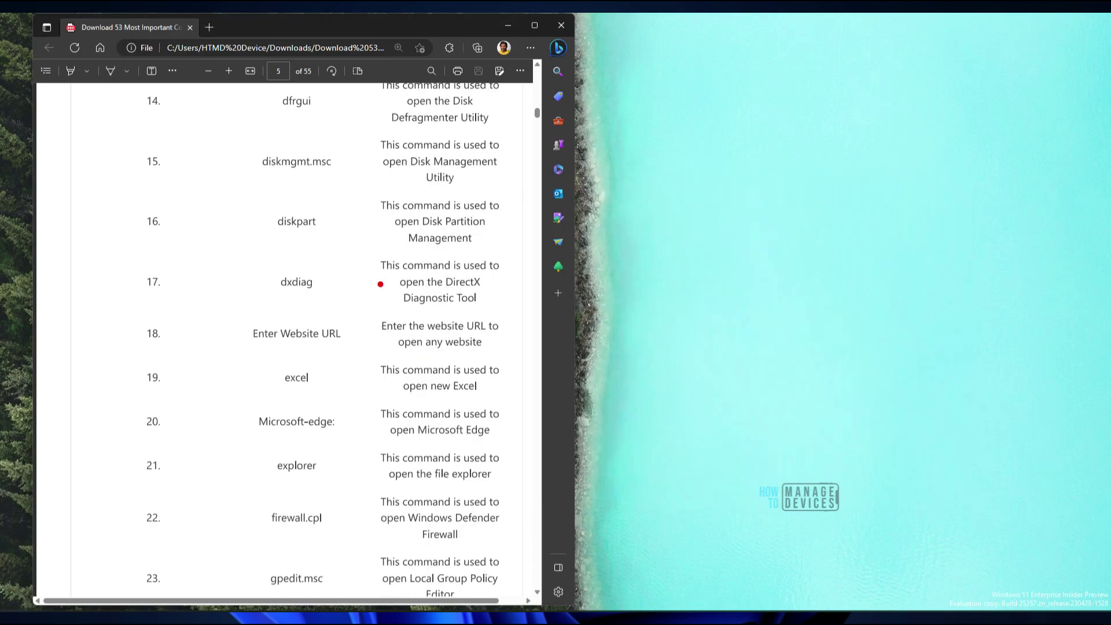
mouse_move(246, 183)
left_mouse_down()
mouse_move(396, 204)
mouse_move(488, 125)
mouse_move(249, 142)
mouse_move(250, 168)
mouse_move(312, 178)
mouse_move(333, 150)
mouse_move(261, 155)
left_mouse_up()
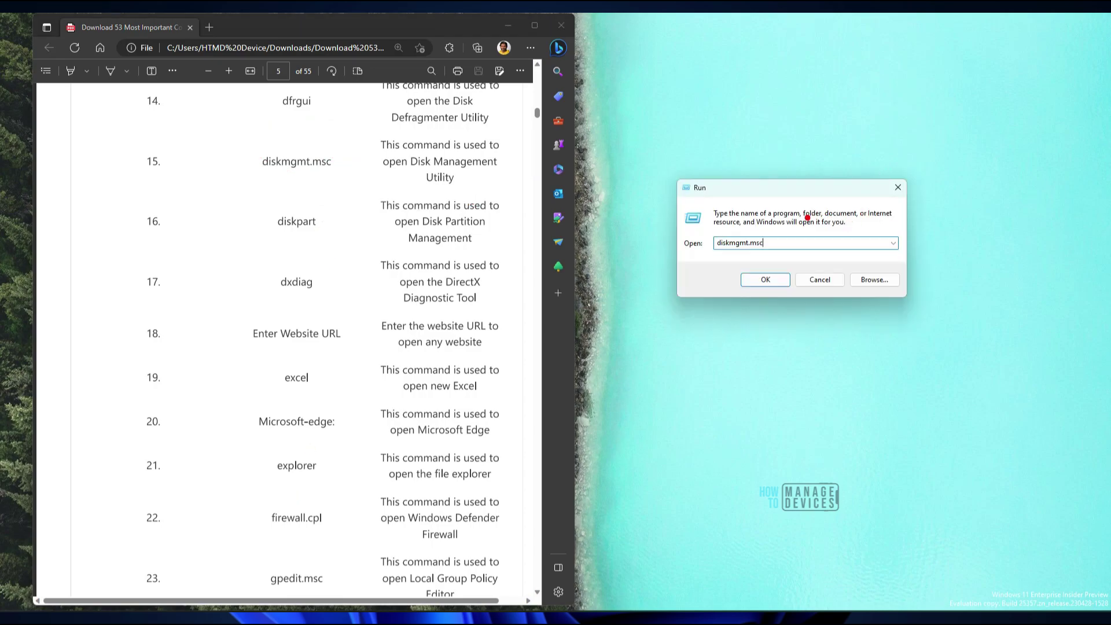
left_click_drag(807, 218, 822, 234)
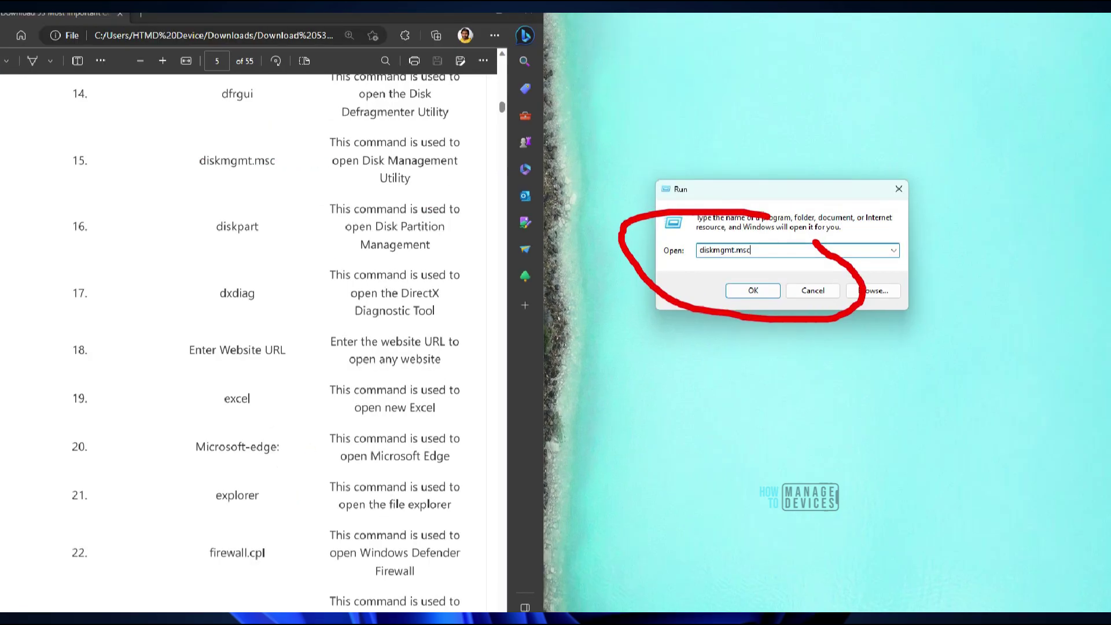
left_click_drag(763, 278, 786, 278)
key("Return")
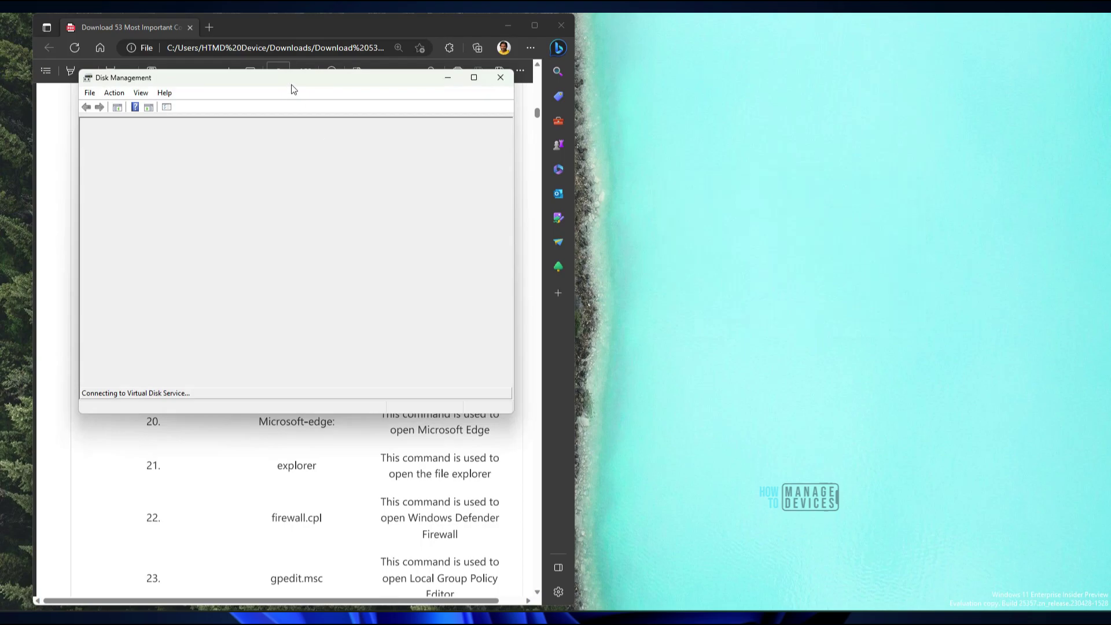
left_click_drag(290, 87, 774, 88)
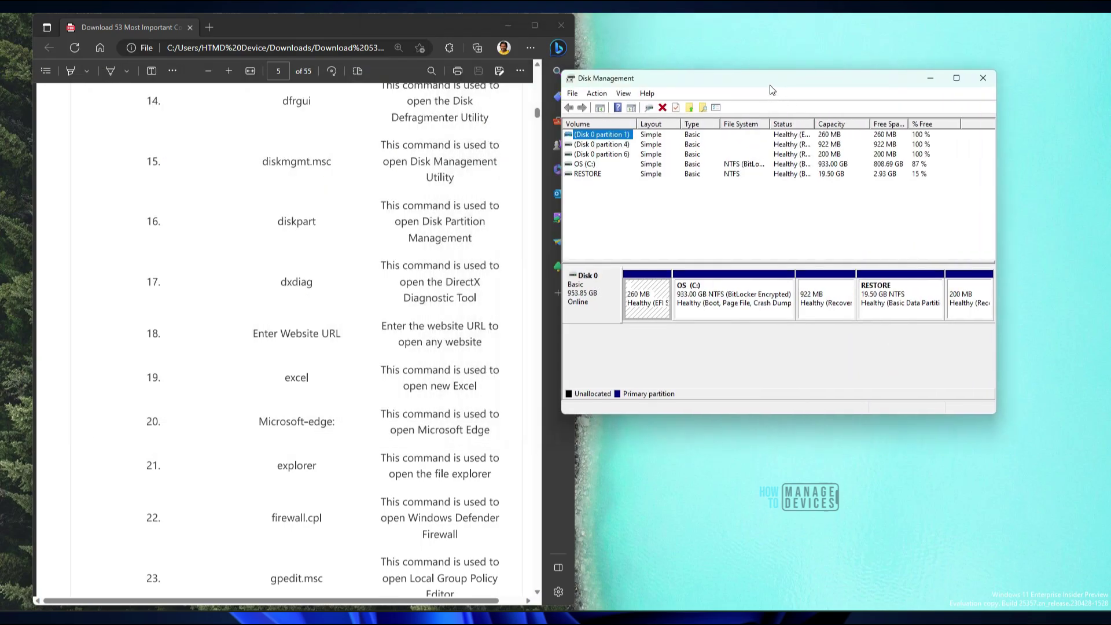
key("ctrl+2")
mouse_move(572, 198)
left_mouse_down()
mouse_move(563, 125)
mouse_move(573, 202)
left_mouse_up()
mouse_move(746, 247)
left_mouse_down()
mouse_move(779, 331)
mouse_move(726, 260)
left_mouse_up()
mouse_move(263, 142)
left_mouse_down()
mouse_move(347, 154)
mouse_move(509, 121)
mouse_move(264, 130)
left_mouse_up()
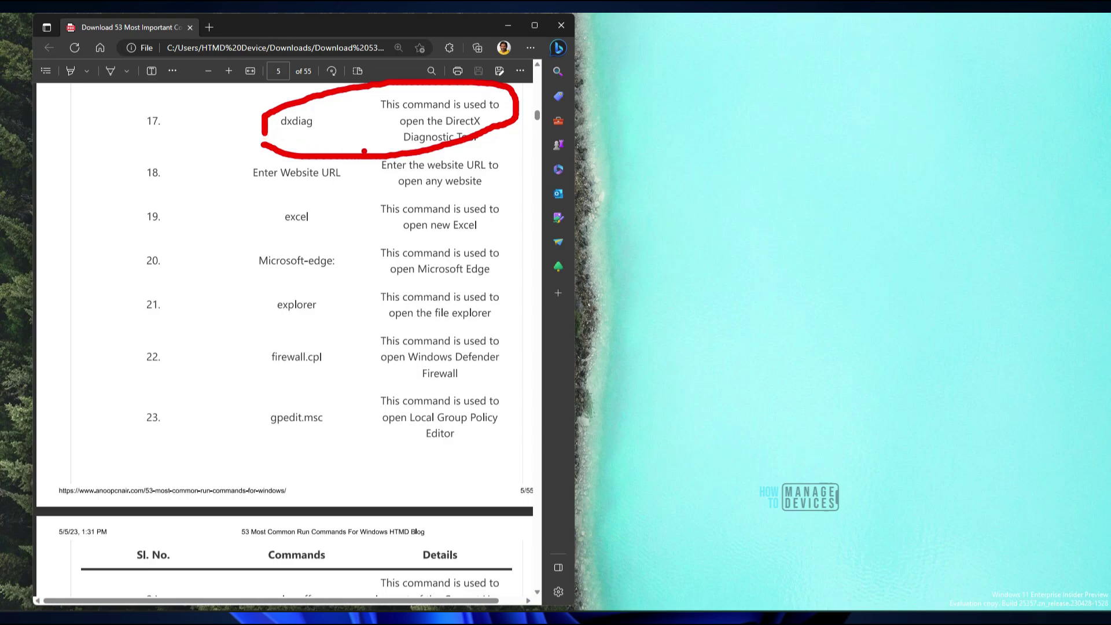
key("e")
mouse_move(268, 126)
left_mouse_down()
mouse_move(347, 124)
mouse_move(258, 128)
left_mouse_up()
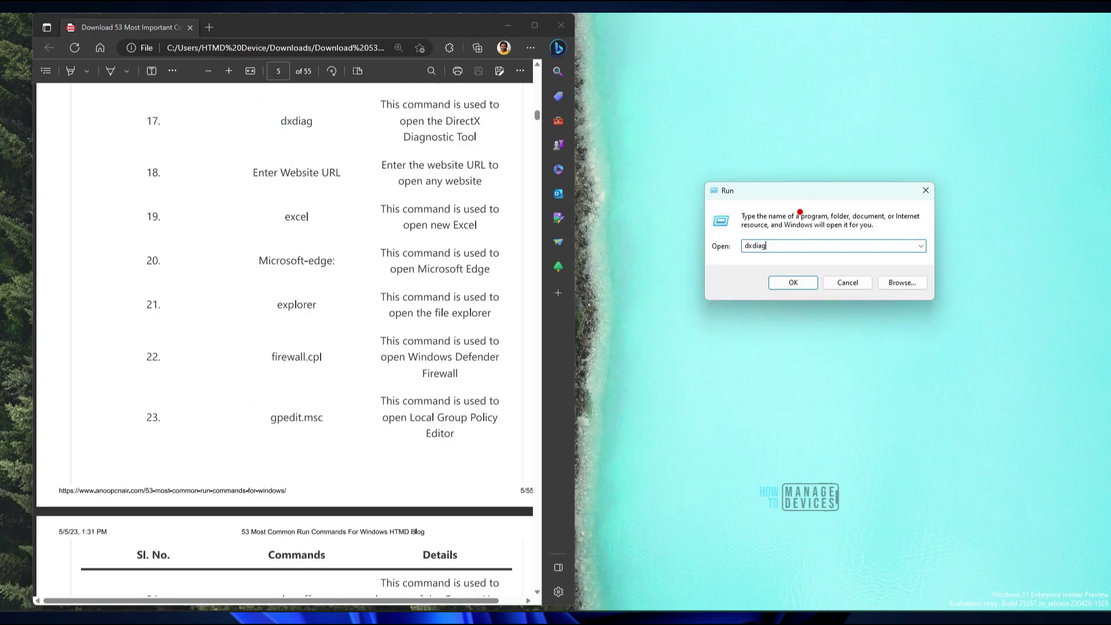
mouse_move(787, 196)
left_mouse_down()
mouse_move(731, 277)
mouse_move(790, 227)
left_mouse_up()
left_click(709, 385)
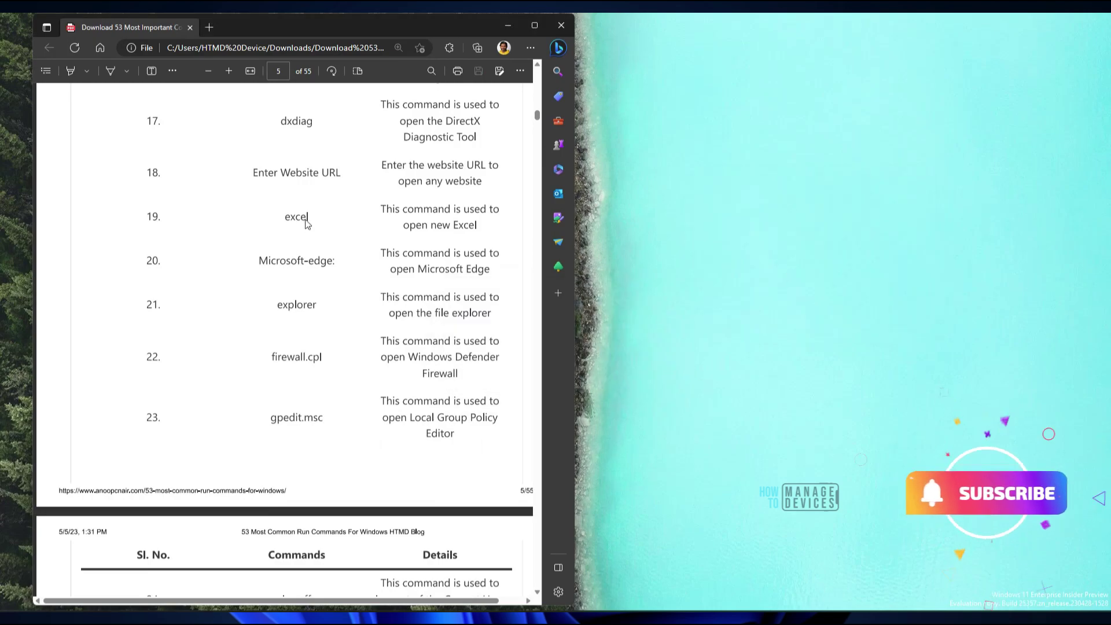
mouse_move(280, 151)
left_mouse_down()
mouse_move(330, 192)
mouse_move(382, 153)
mouse_move(258, 142)
left_mouse_up()
left_click_drag(359, 138, 371, 197)
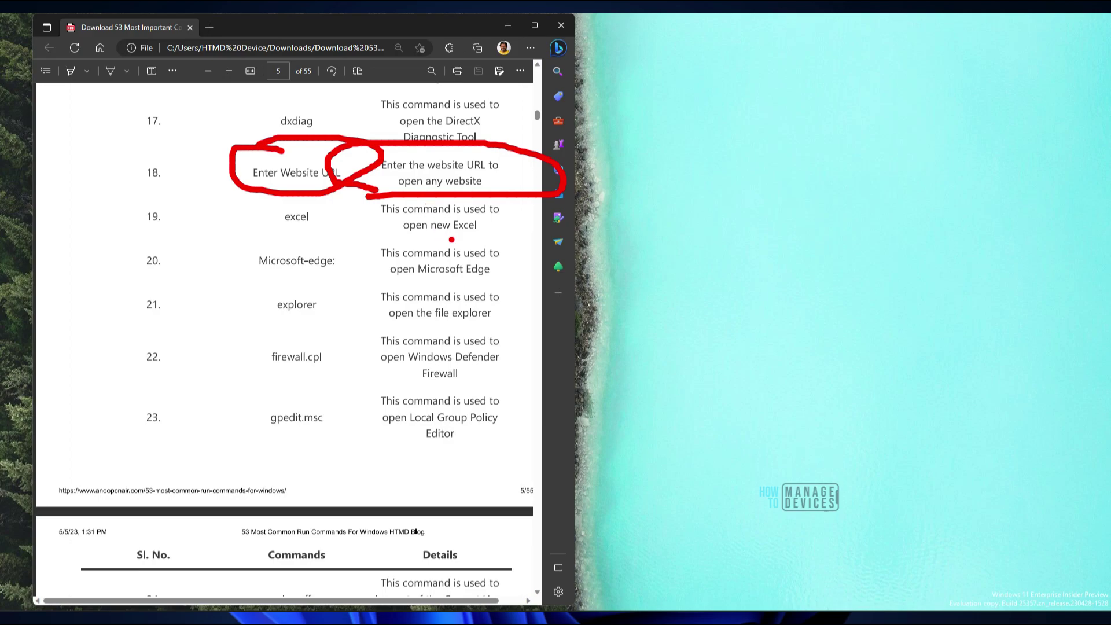
Open Run via Win+X and mark the Run box and its confirm button.
key("Escape")
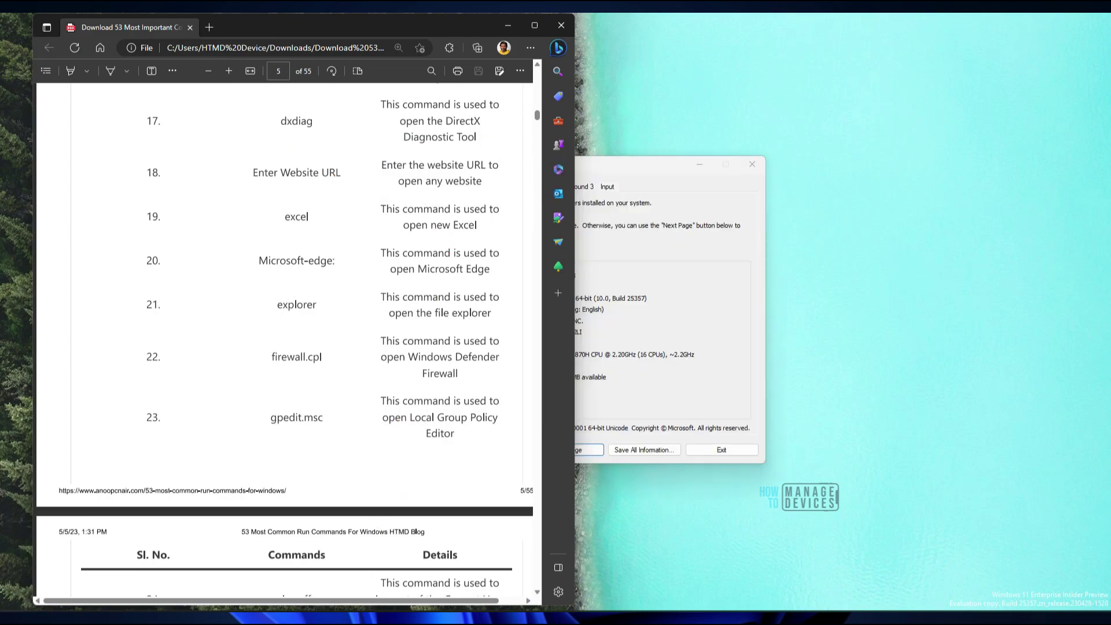
key("super+x")
key("r")
key("ctrl+2")
mouse_move(874, 105)
left_mouse_down()
mouse_move(854, 288)
mouse_move(913, 102)
left_mouse_up()
mouse_move(843, 362)
left_mouse_down()
mouse_move(828, 228)
mouse_move(820, 246)
mouse_move(840, 238)
left_mouse_up()
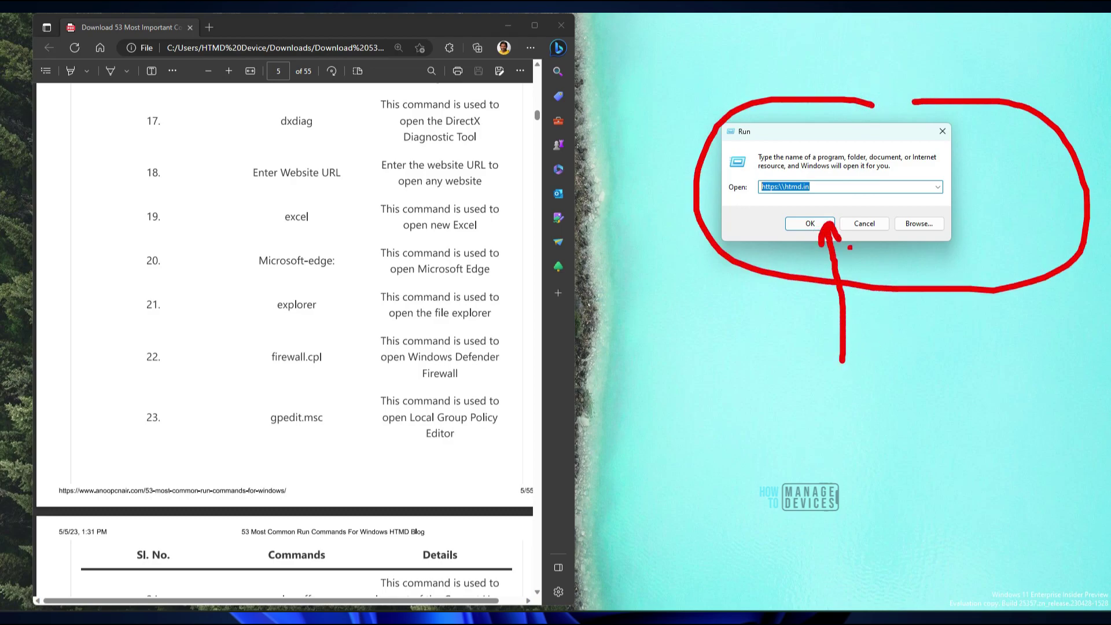
key("Escape")
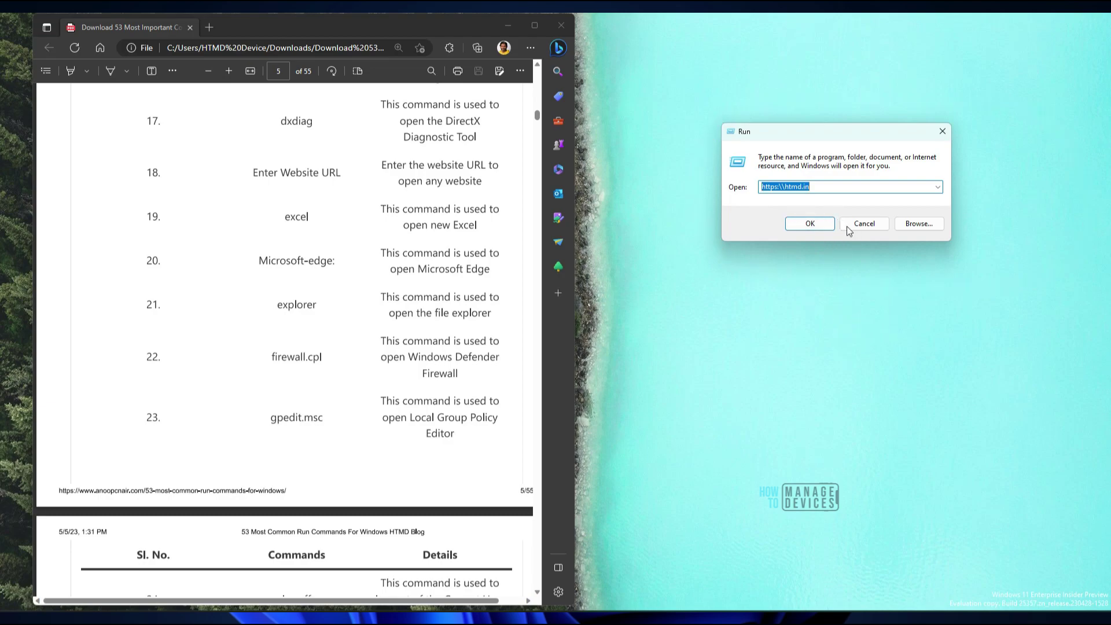
Run https:\\htmd.in to load the HTMD site in Microsoft Edge.
left_click_drag(843, 158, 840, 151)
left_click_drag(826, 227, 831, 292)
key("Escape")
key("Return")
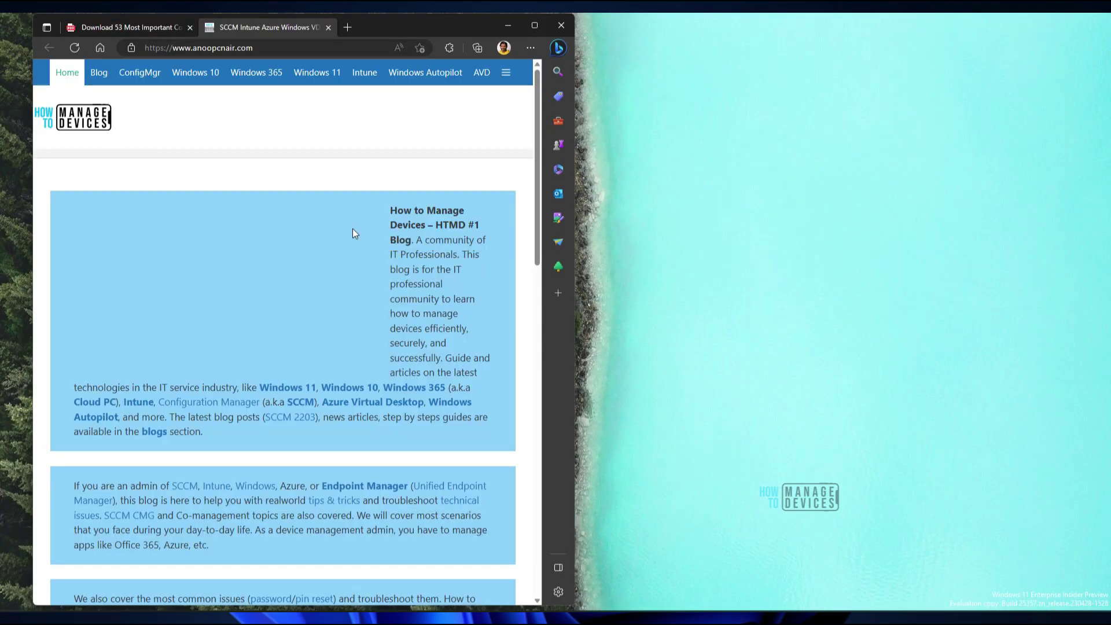
Mark the HTMD logo and intro, then go back to the PDF tab and circle excel.
key("ctrl+2")
left_click_drag(386, 171, 446, 189)
left_click_drag(32, 83, 73, 147)
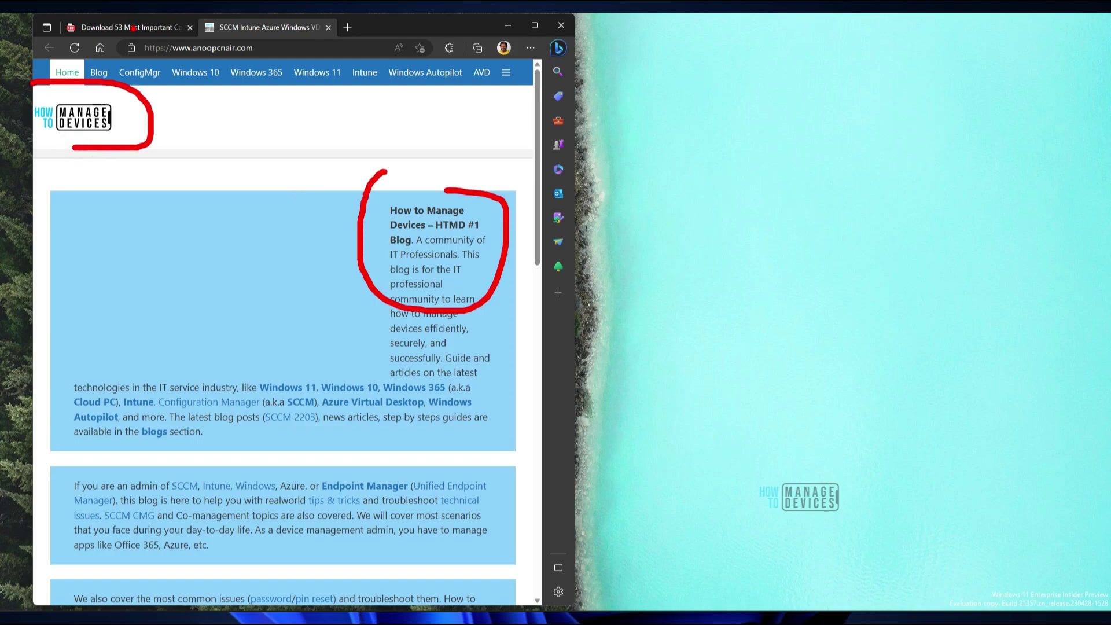
key("Escape")
left_click(133, 29)
mouse_move(264, 228)
left_mouse_down()
mouse_move(325, 203)
mouse_move(258, 237)
mouse_move(289, 237)
left_mouse_up()
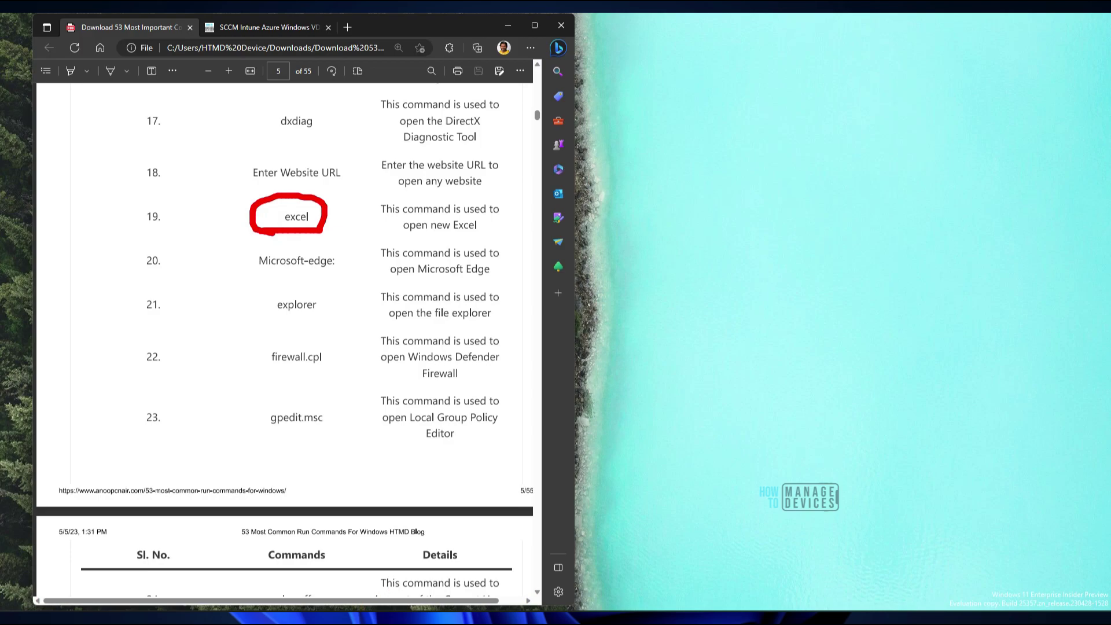
Point to Microsoft-edge: in row 20 and place the Run box on the right.
key("Escape")
left_click(262, 265)
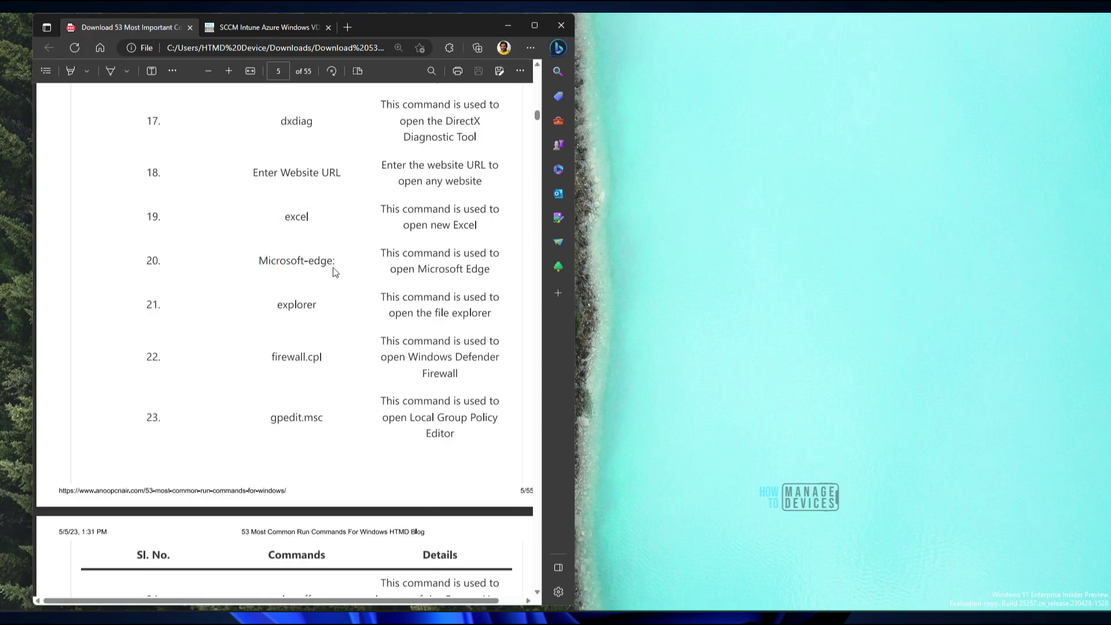
key("super+r")
left_click_drag(184, 492, 928, 245)
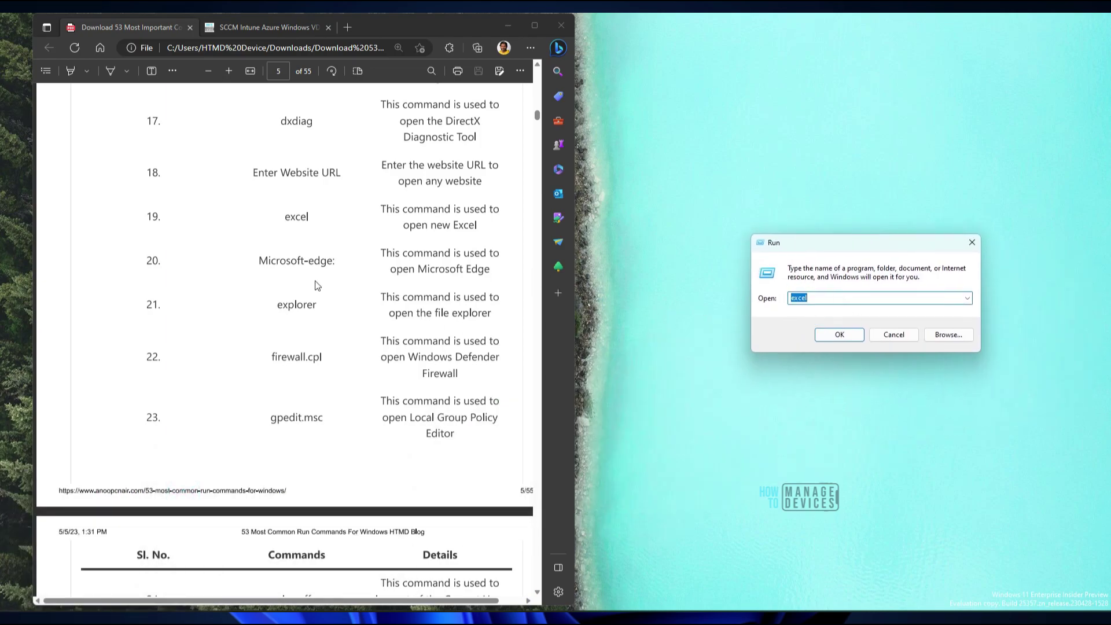
Mark the Microsoft-edge: entry in Run and where to confirm it.
left_click_drag(267, 271, 266, 274)
left_click_drag(823, 302, 769, 302)
key("Escape")
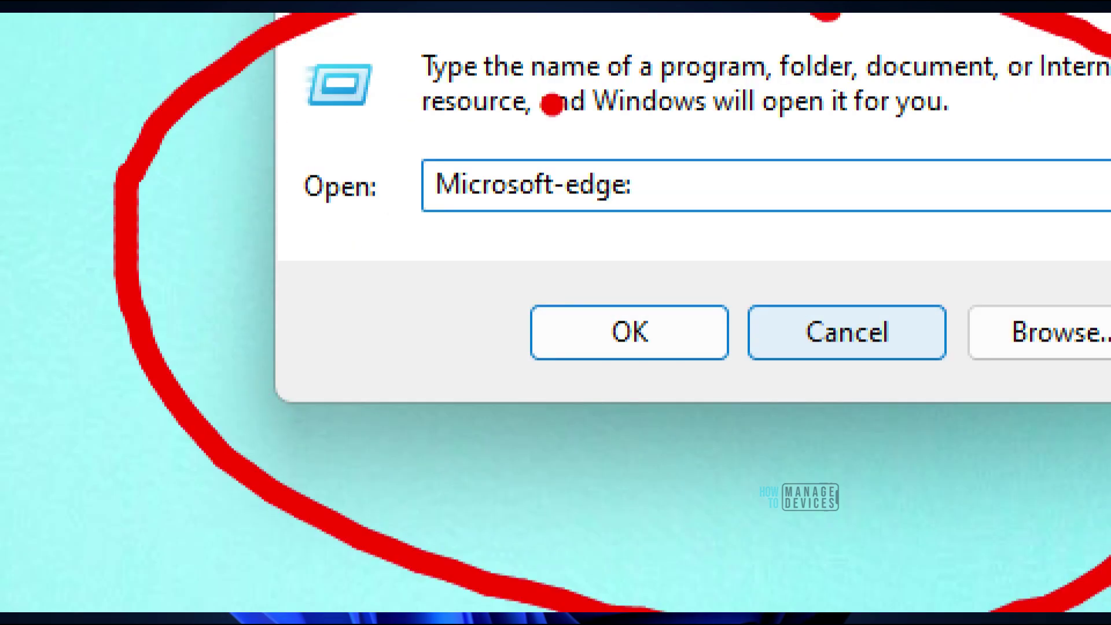
mouse_move(748, 324)
left_mouse_down()
mouse_move(913, 288)
mouse_move(755, 310)
left_mouse_up()
left_click_drag(589, 370, 657, 608)
left_click_drag(588, 347, 702, 453)
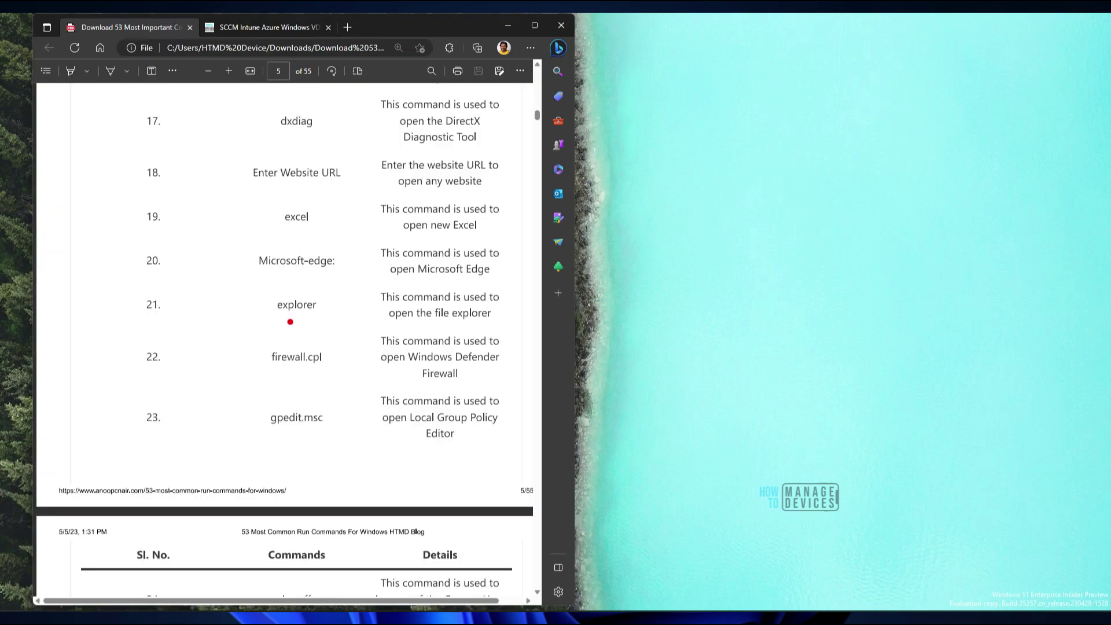
Highlight explorer in row 21 and open Run on the right side.
mouse_move(290, 320)
left_mouse_down()
mouse_move(340, 317)
mouse_move(272, 327)
left_mouse_up()
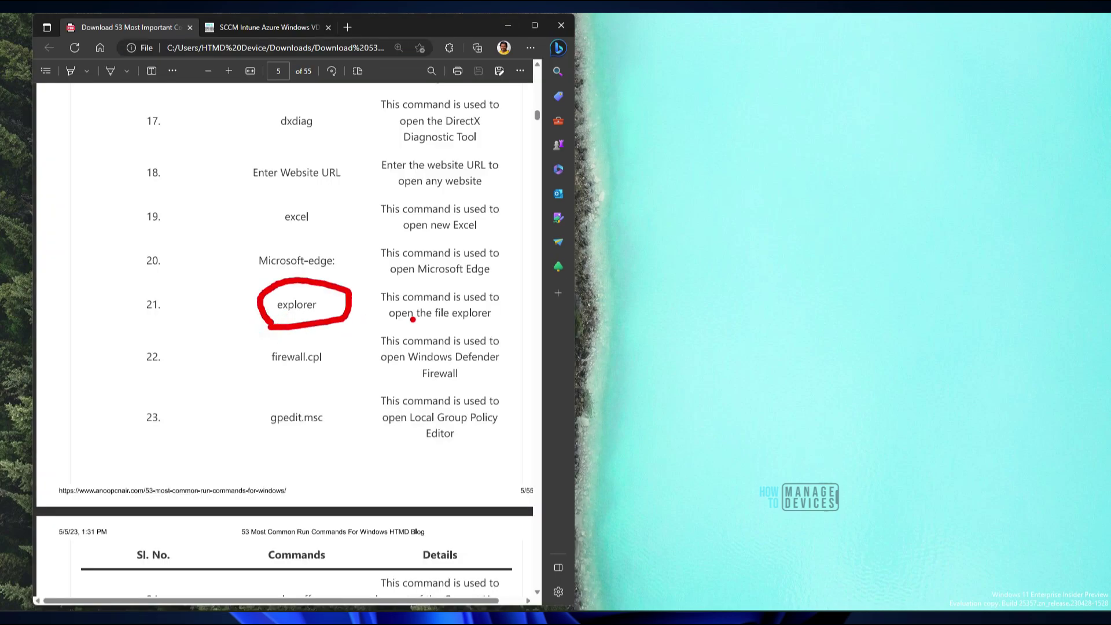
left_click_drag(432, 317, 512, 318)
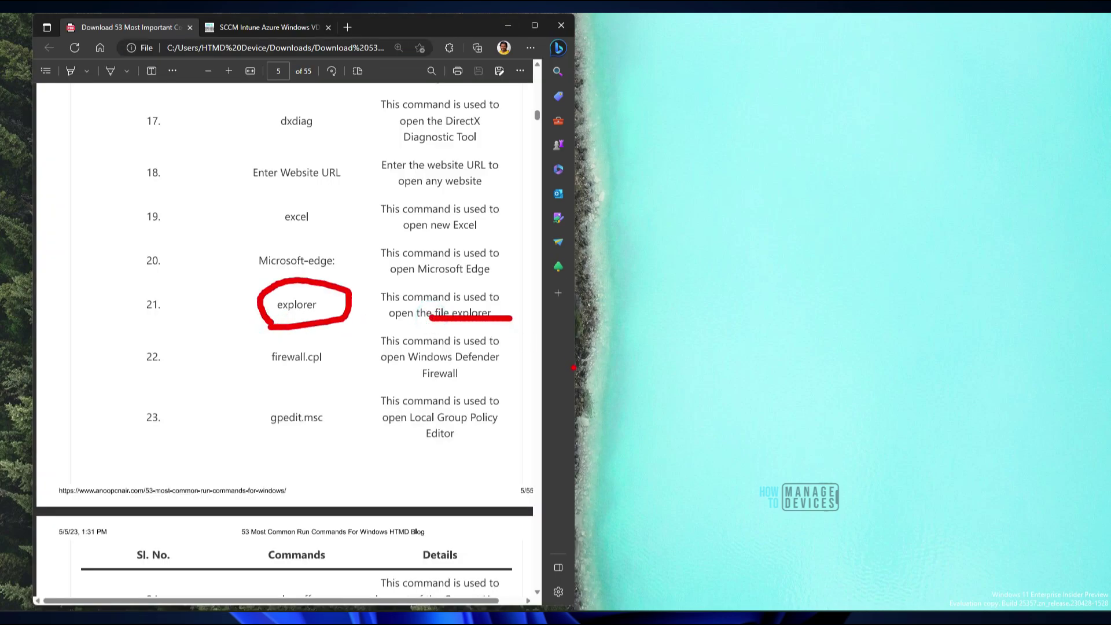
key("Escape")
key("super+x")
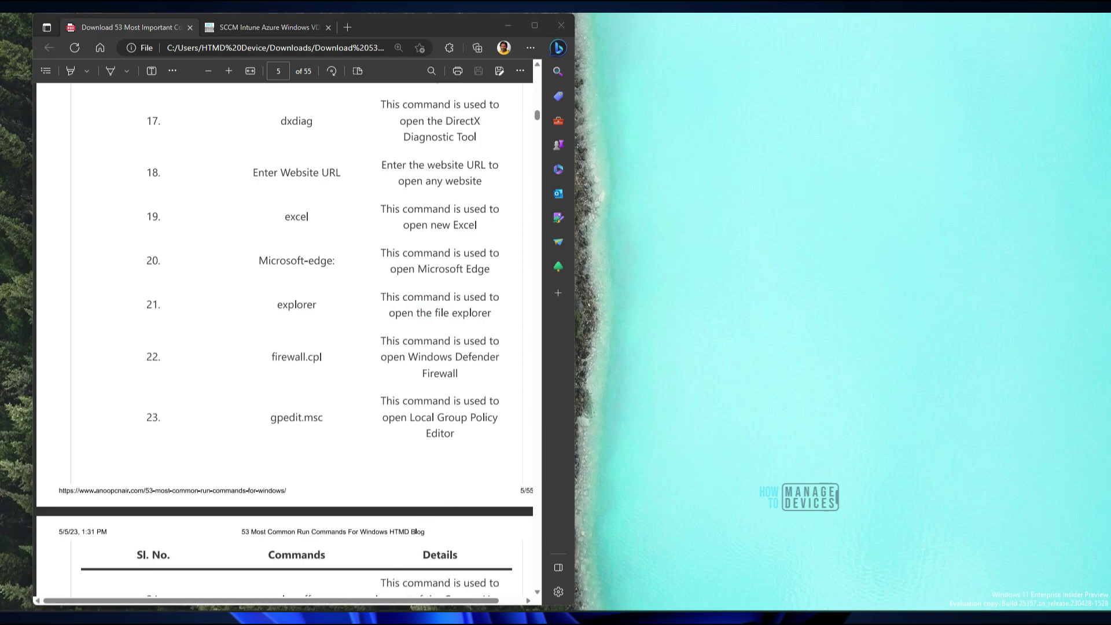
left_click(320, 557)
left_click_drag(179, 493, 879, 255)
Enter explorer in Run and run it to open File Explorer Home.
type("explorer")
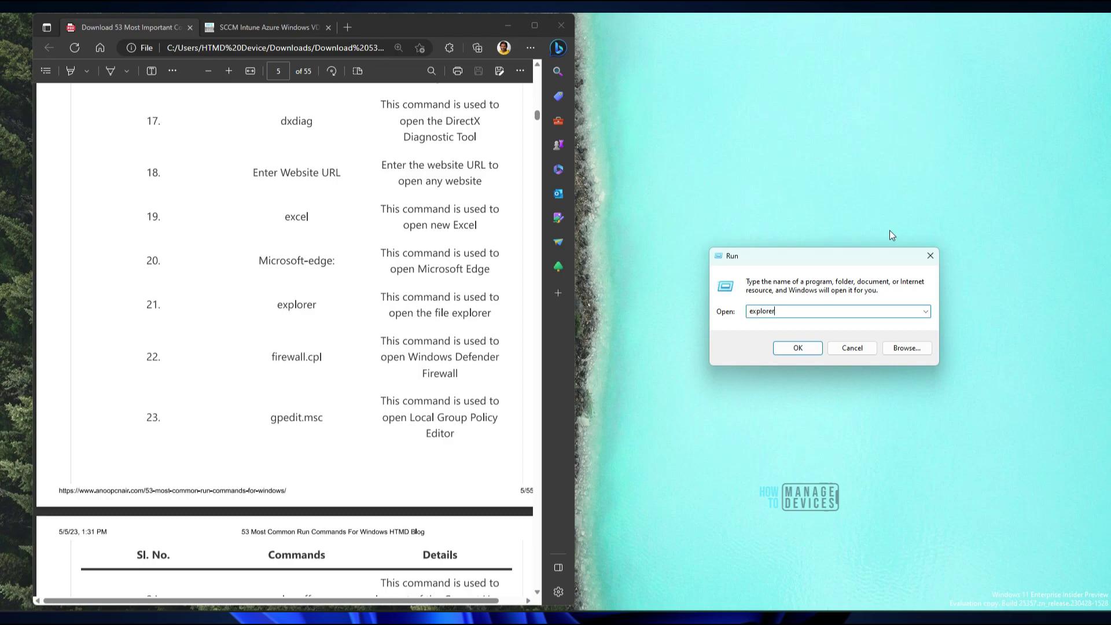
key("ctrl+2")
mouse_move(775, 246)
left_mouse_down()
mouse_move(688, 269)
mouse_move(818, 264)
left_mouse_up()
key("Escape")
key("Return")
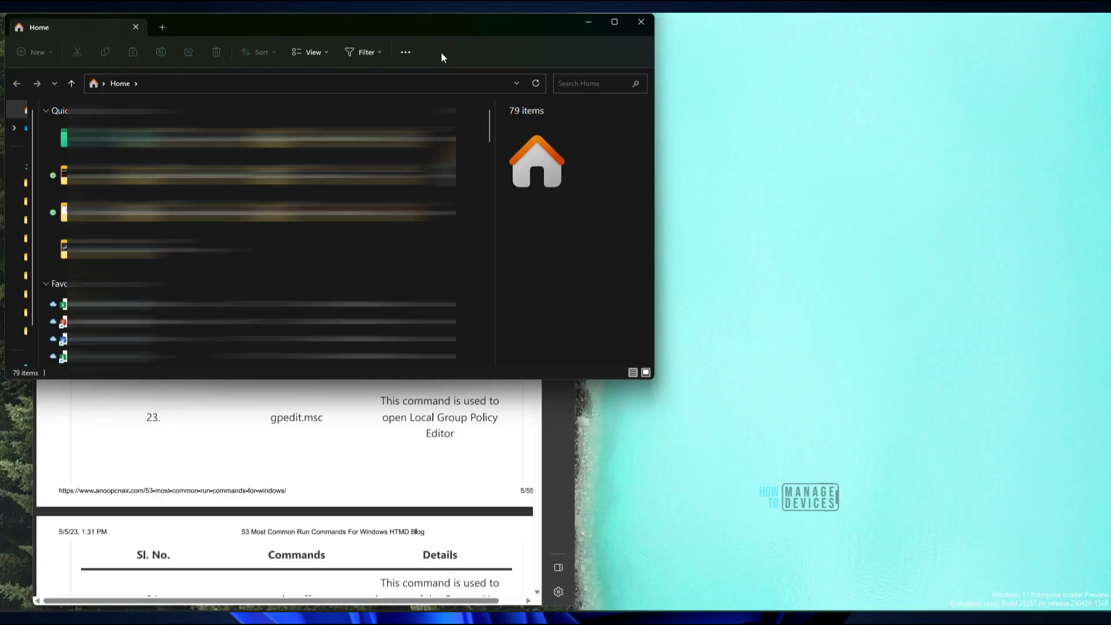
Move File Explorer aside and circle firewall.cpl in the list.
left_click_drag(508, 47, 869, 119)
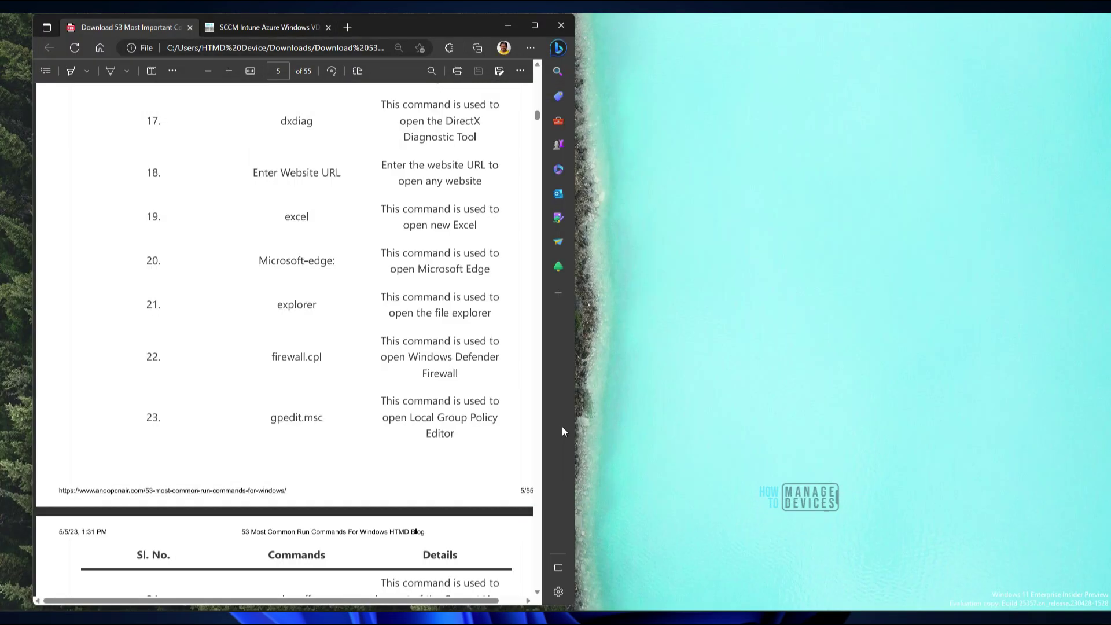
key("ctrl+2")
mouse_move(267, 384)
left_mouse_down()
mouse_move(327, 341)
mouse_move(256, 370)
left_mouse_up()
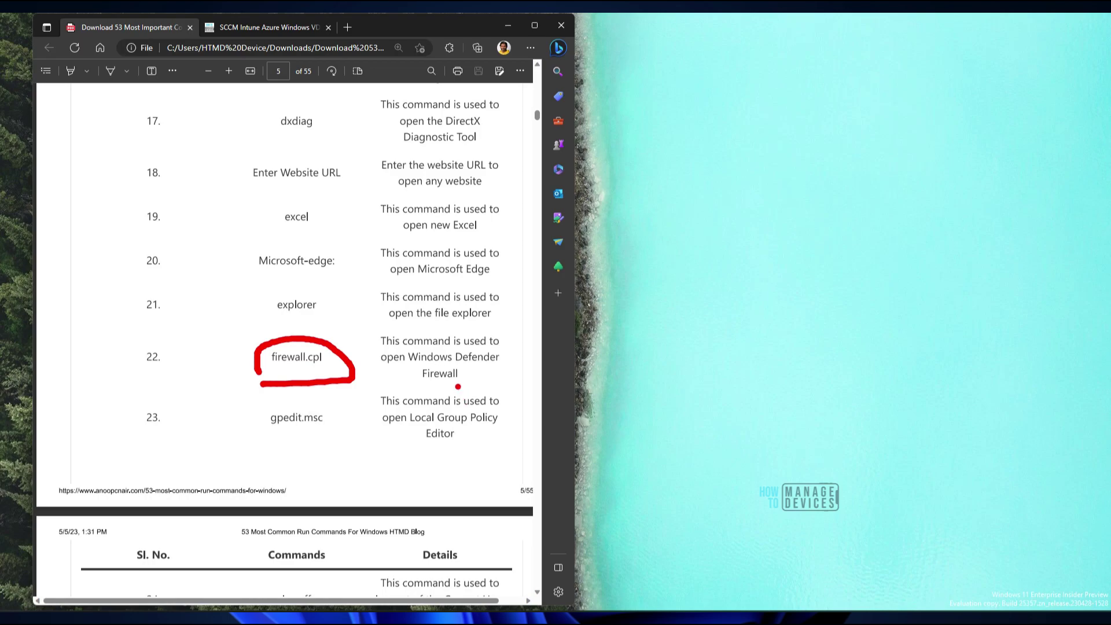
Run firewall.cpl to open Windows Defender Firewall, then circle magnify in row 25.
mouse_move(407, 390)
left_mouse_down()
mouse_move(512, 376)
mouse_move(408, 351)
mouse_move(401, 377)
left_mouse_up()
key("Escape")
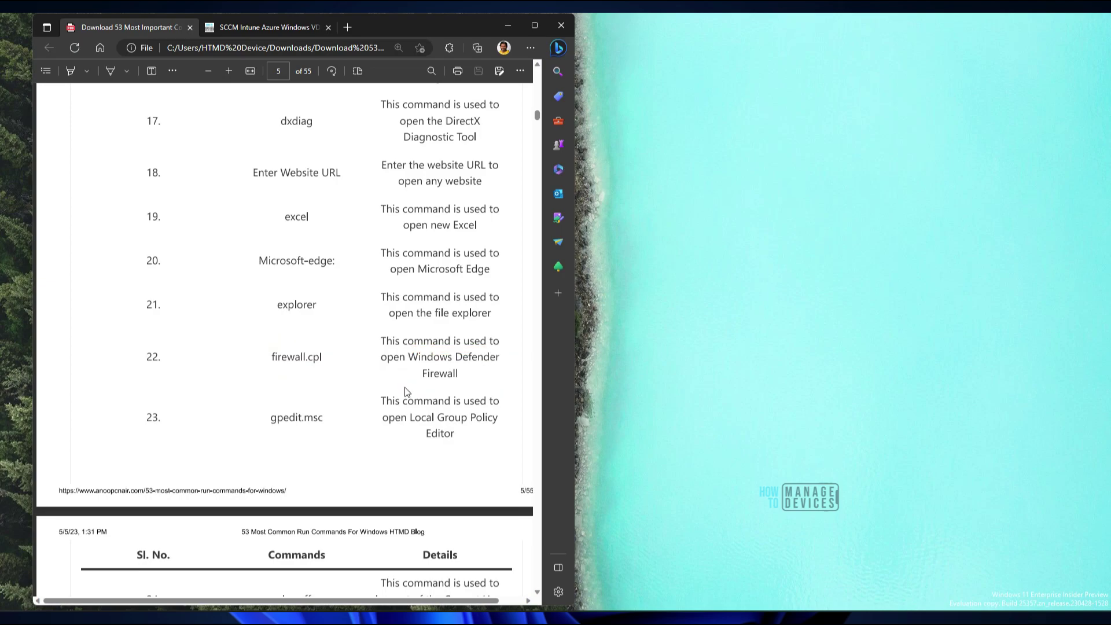
key("super+r")
key("Return")
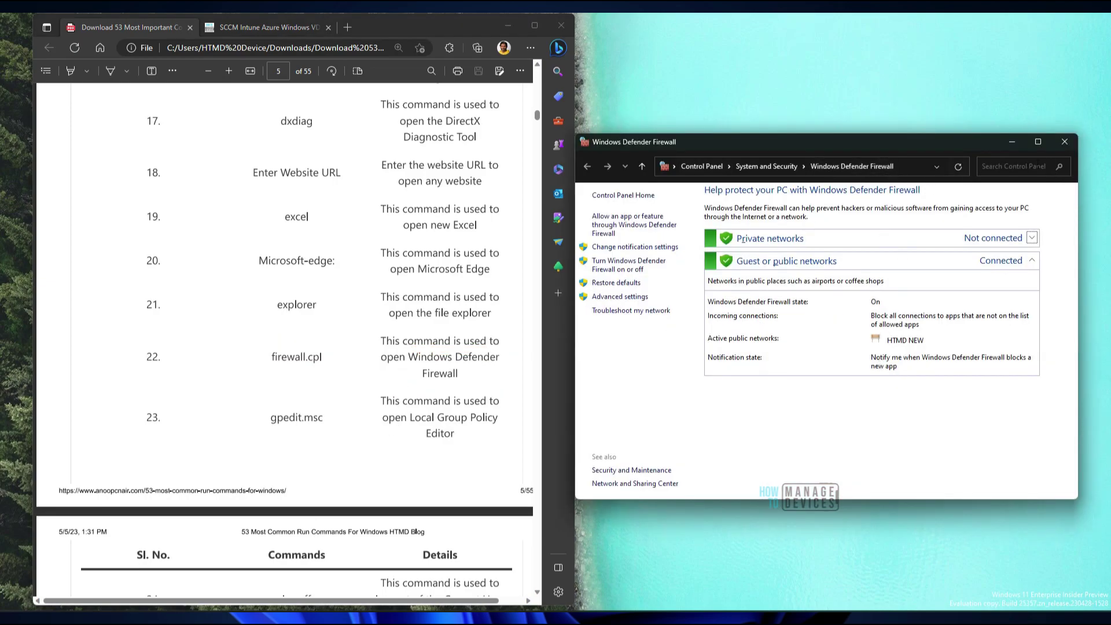
key("ctrl+2")
mouse_move(317, 150)
left_mouse_down()
mouse_move(254, 162)
mouse_move(304, 145)
left_mouse_up()
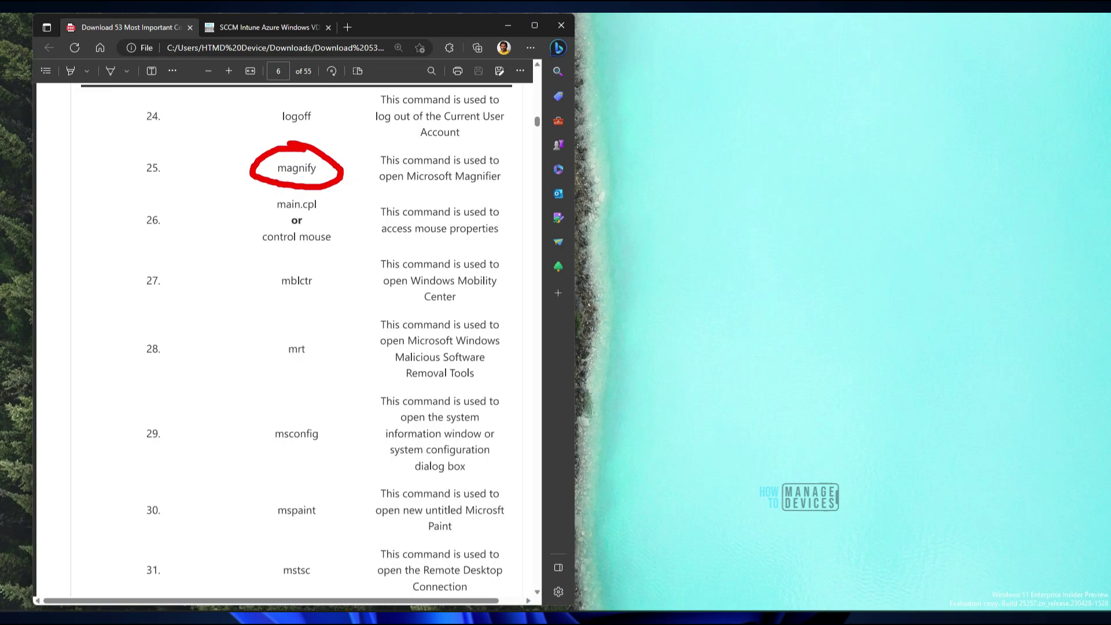
Enter magnify in the Run box, then cancel it without running.
key("Escape")
key("super+x")
type("rmagnify")
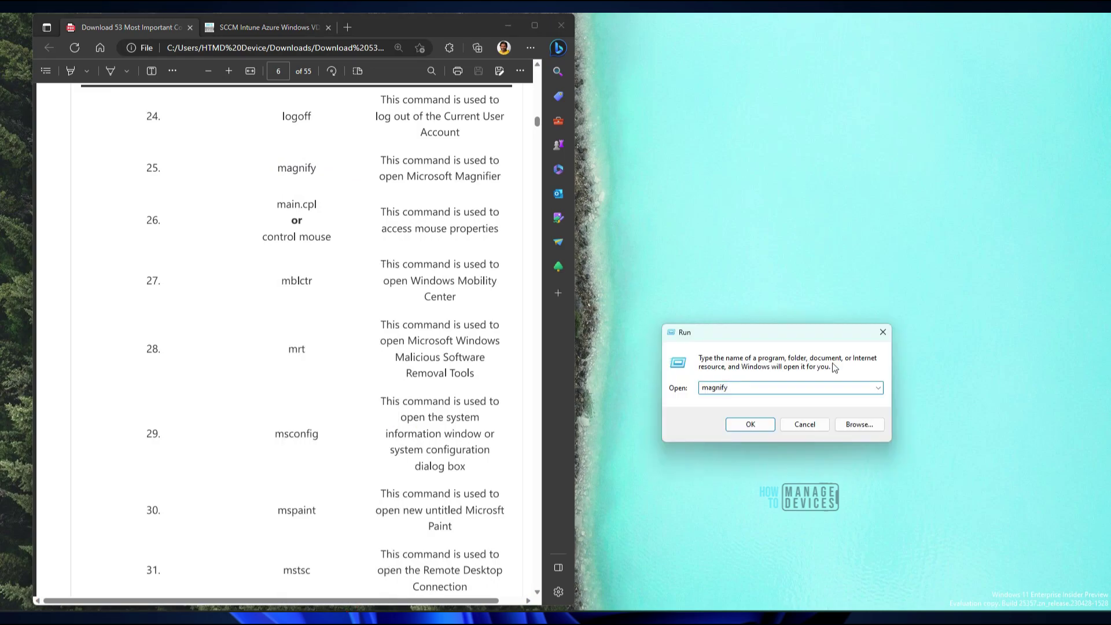
mouse_move(795, 358)
left_mouse_down()
mouse_move(793, 449)
mouse_move(789, 350)
left_mouse_up()
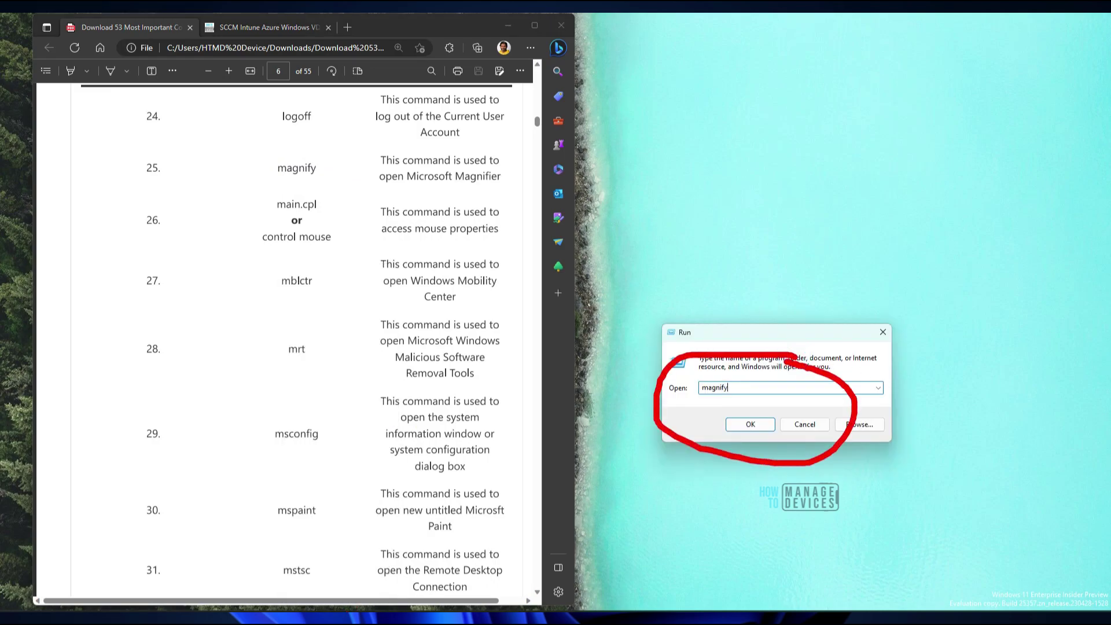
key("Escape")
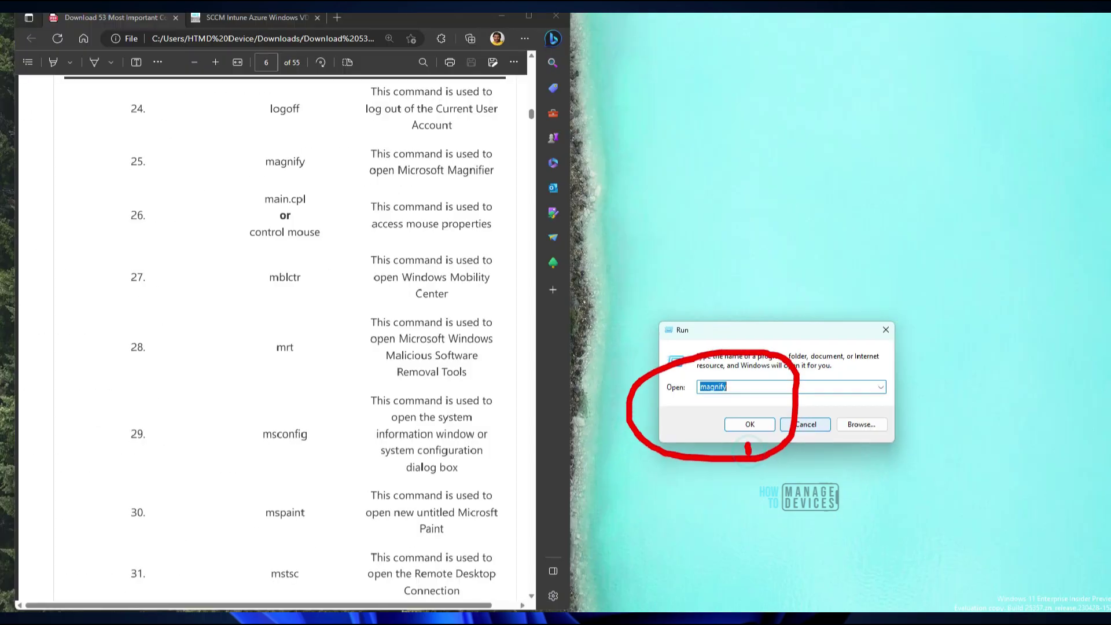
left_click(805, 424)
Run main.cpl to open Mouse Properties, then mark the mrt and msconfig commands.
mouse_move(273, 220)
left_mouse_down()
mouse_move(328, 220)
mouse_move(267, 210)
mouse_move(278, 223)
left_mouse_up()
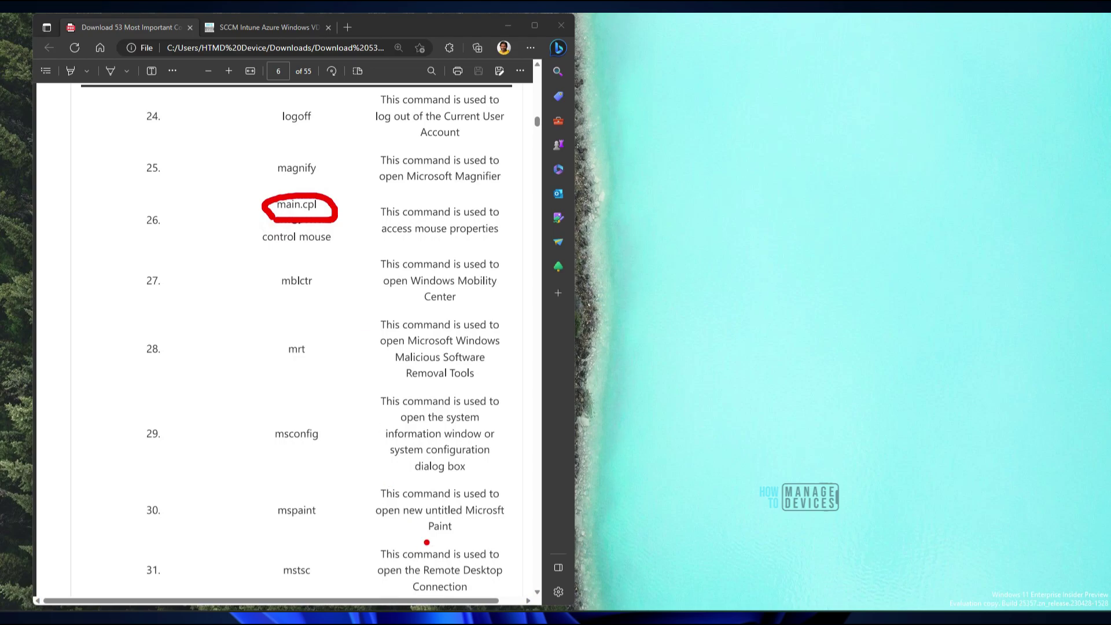
key("Escape")
key("super+x")
left_click(312, 568)
left_click_drag(207, 504, 854, 245)
type("main.cpl")
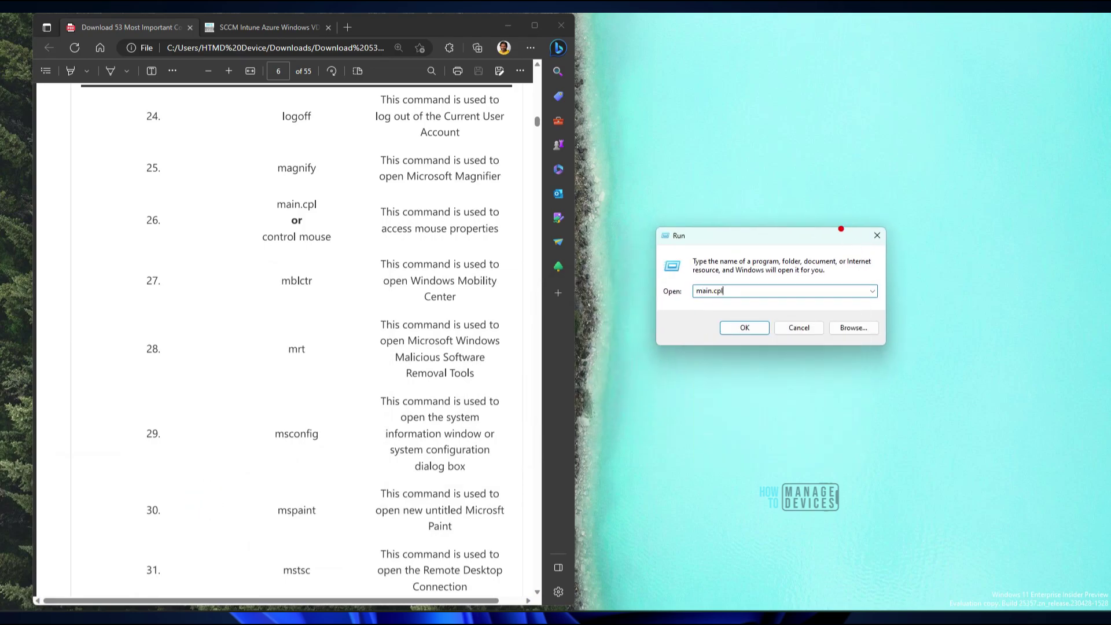
left_click_drag(790, 240, 828, 244)
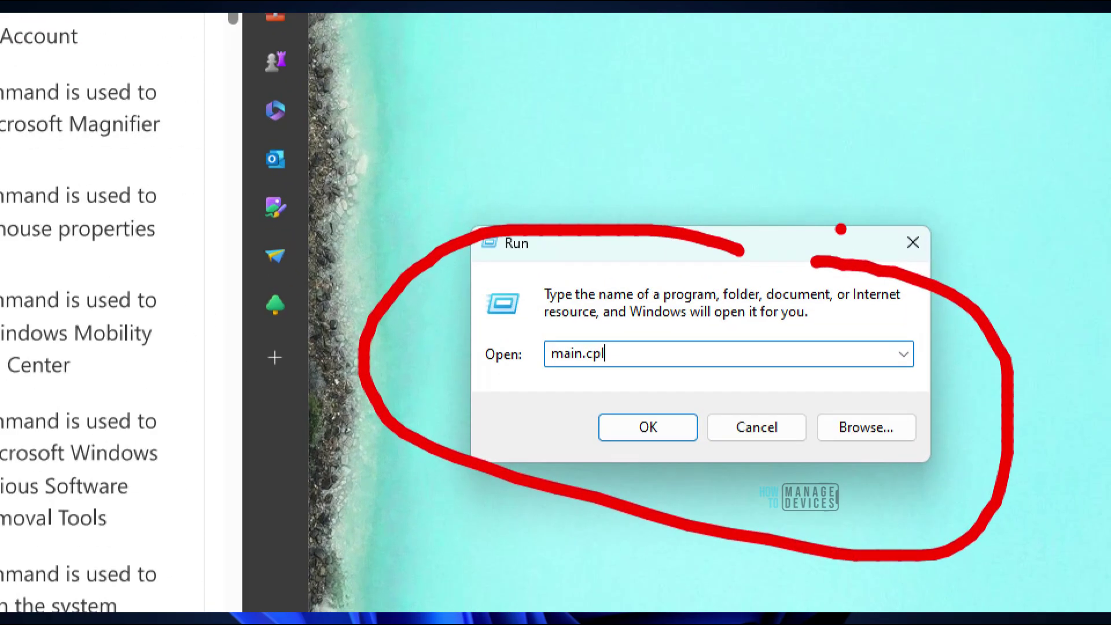
left_click_drag(702, 334, 663, 412)
left_click(649, 427)
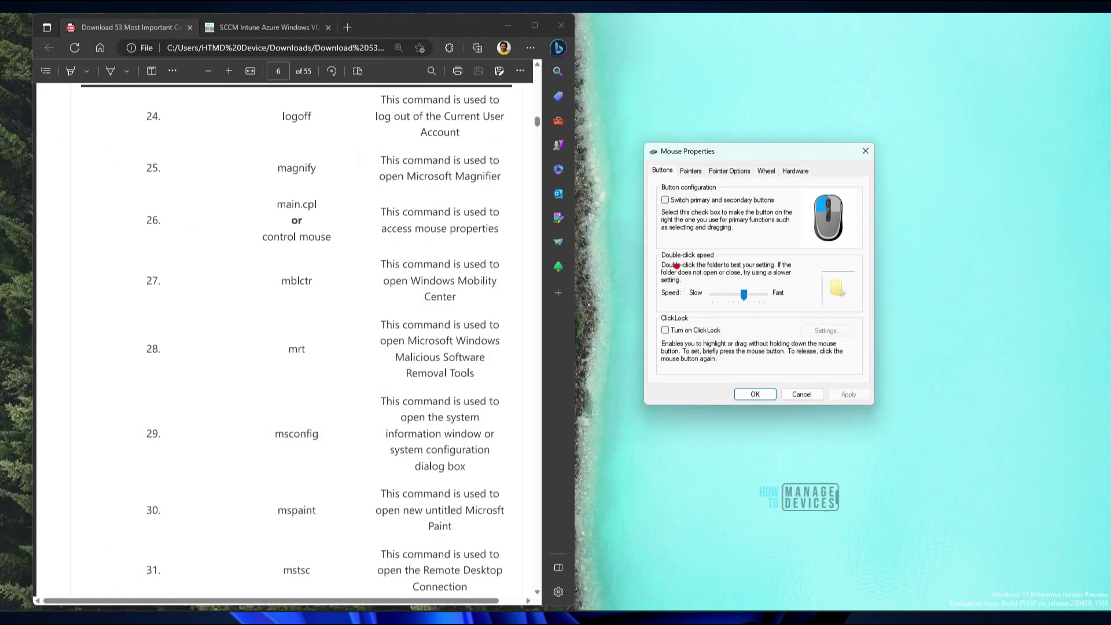
mouse_move(619, 355)
left_mouse_down()
mouse_move(856, 62)
mouse_move(646, 185)
left_mouse_up()
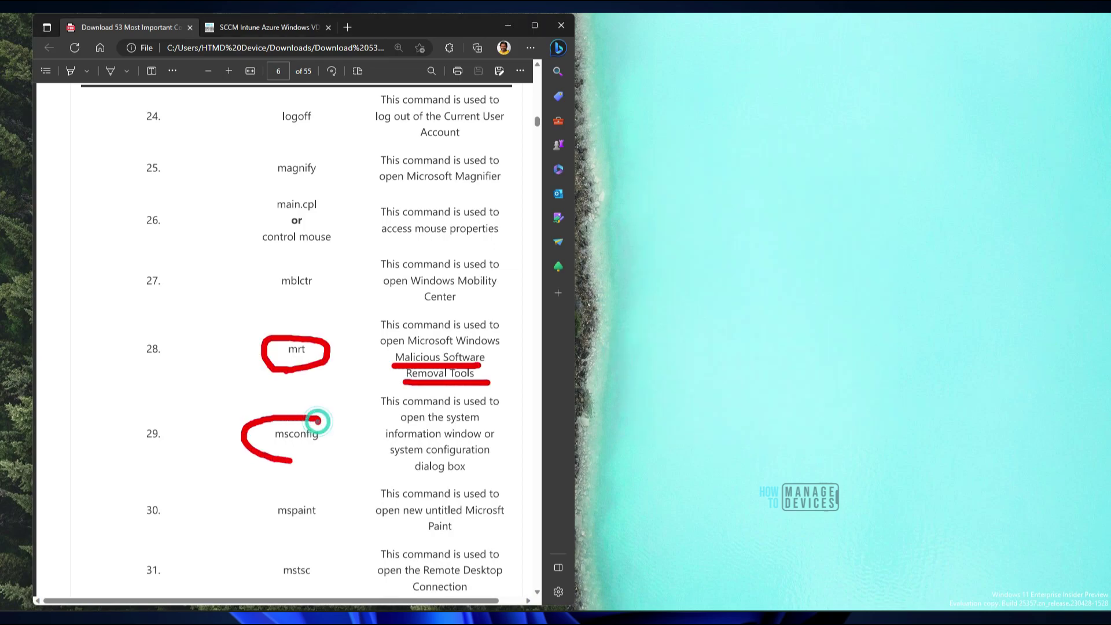
left_click_drag(315, 422, 313, 402)
key("Escape")
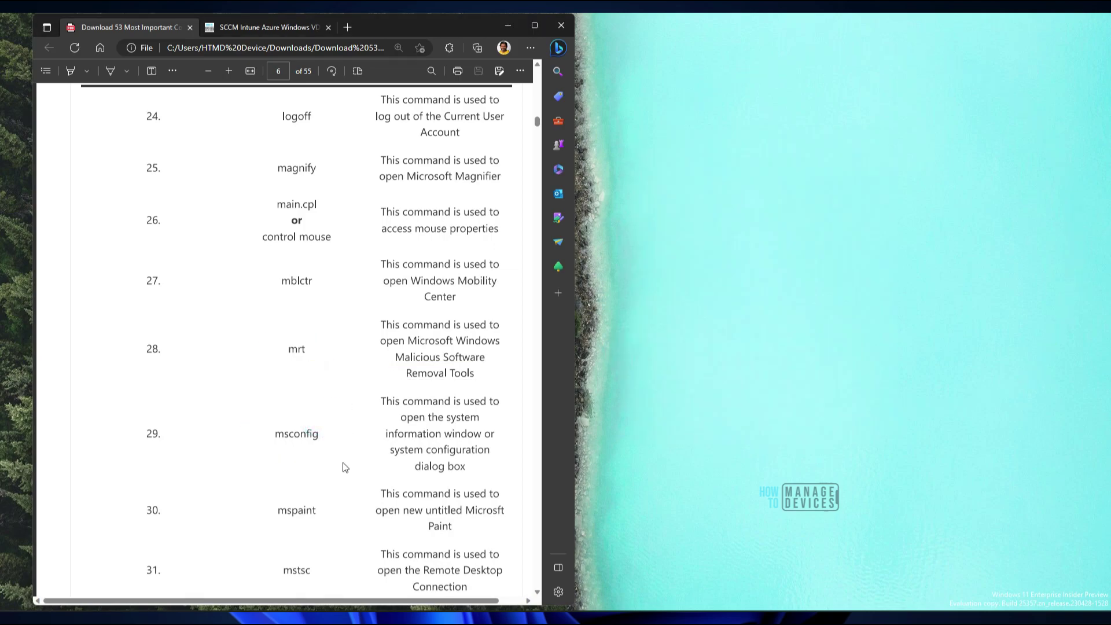
Run msconfig to show System Configuration's Normal startup option, then close it.
key("super+x")
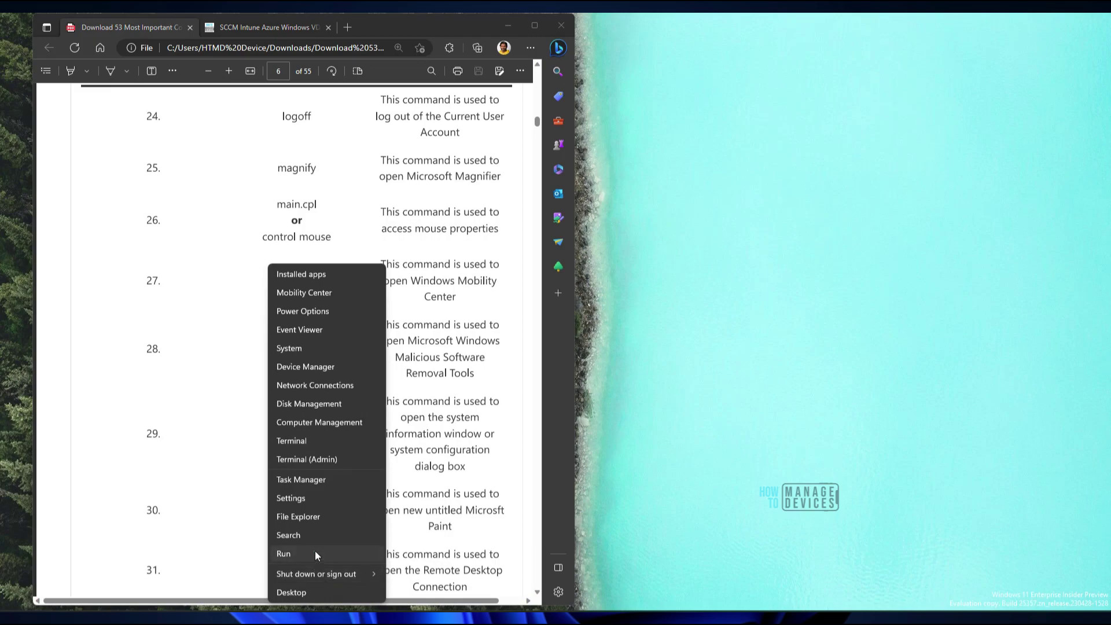
left_click(315, 551)
left_click_drag(160, 500, 824, 307)
type("msconfig")
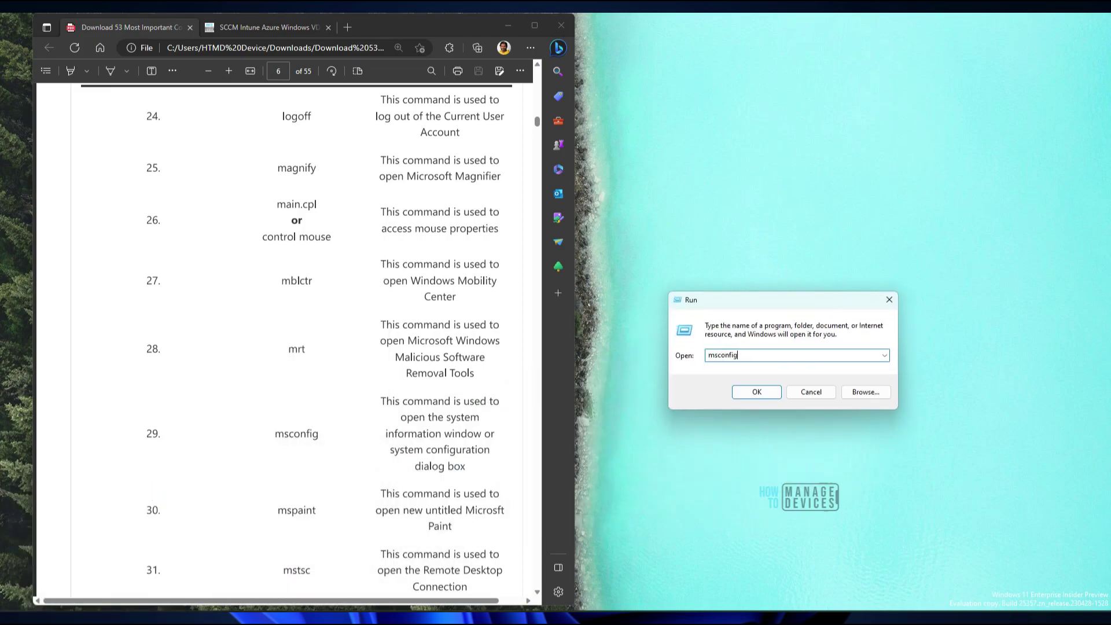
key("Return")
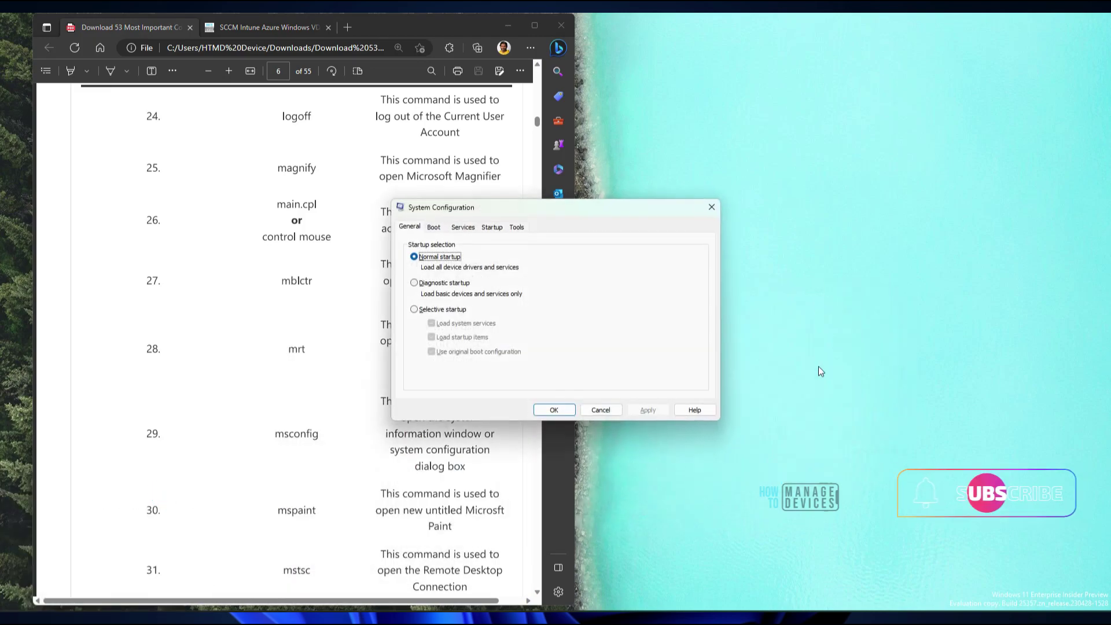
left_click_drag(559, 221, 785, 190)
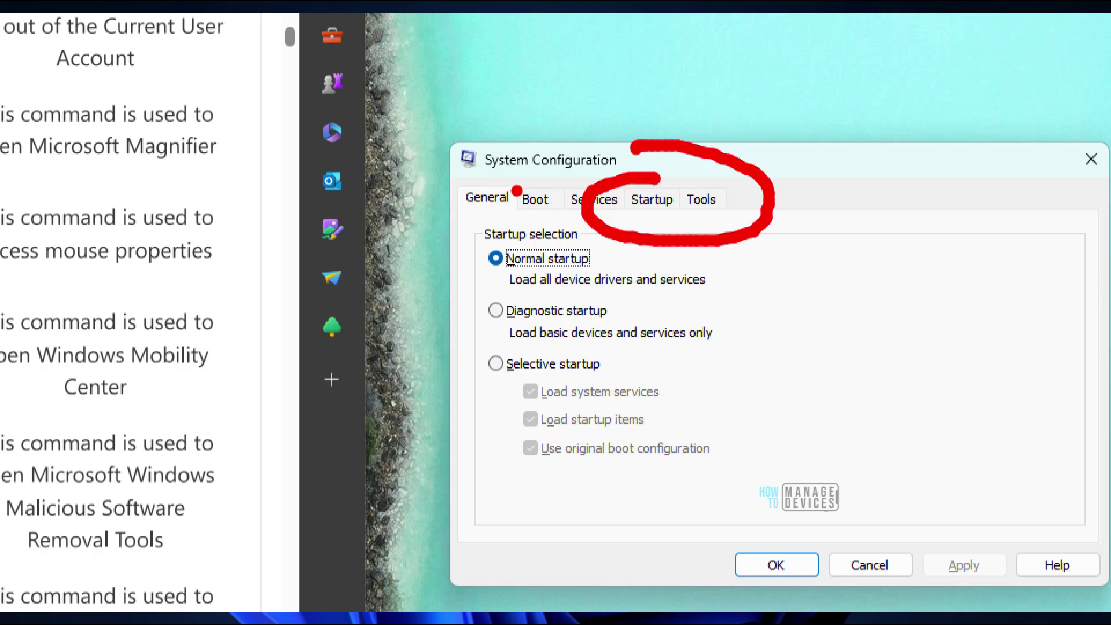
left_click_drag(521, 189, 610, 186)
left_click_drag(472, 303, 900, 296)
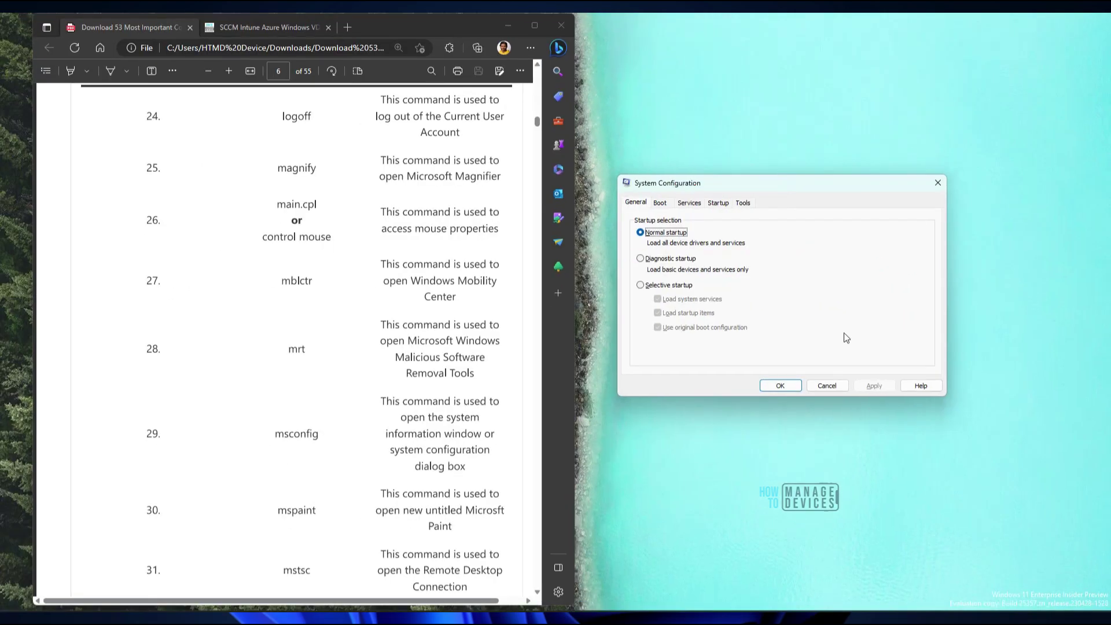
key("Escape")
Scroll the PDF list and circle the mspaint and mstsc commands in red.
scroll(405, 445, "down", 5)
mouse_move(278, 289)
left_mouse_down()
mouse_move(263, 255)
mouse_move(276, 284)
left_mouse_up()
mouse_move(326, 328)
left_mouse_down()
mouse_move(257, 320)
mouse_move(327, 345)
mouse_move(318, 315)
left_mouse_up()
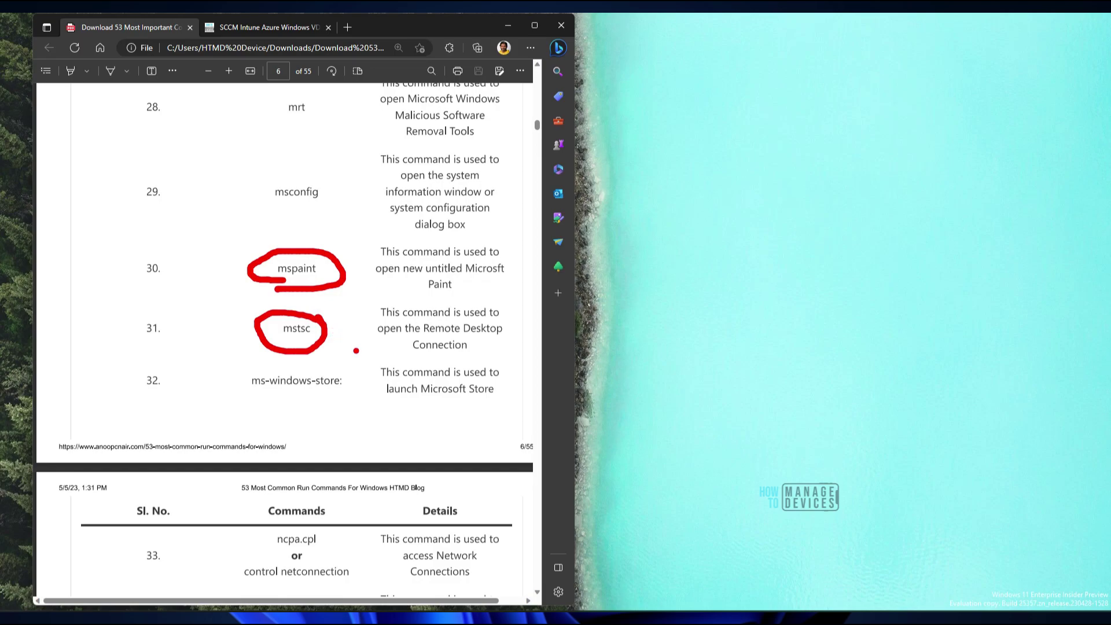
Run the pasted ms-windows-store: product link to open the iCloud Store page, then mark netplwiz.
scroll(356, 351, "down", 4)
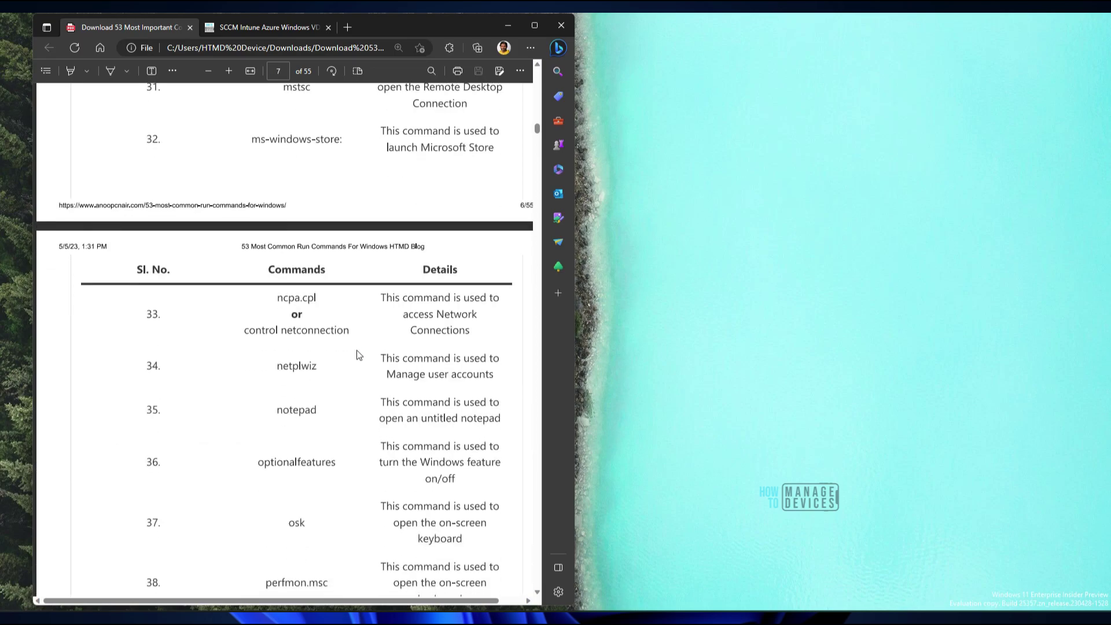
mouse_move(278, 160)
left_mouse_down()
mouse_move(292, 112)
mouse_move(232, 131)
mouse_move(255, 171)
left_mouse_up()
key("super+r")
left_click_drag(185, 497, 813, 248)
key("ctrl+v")
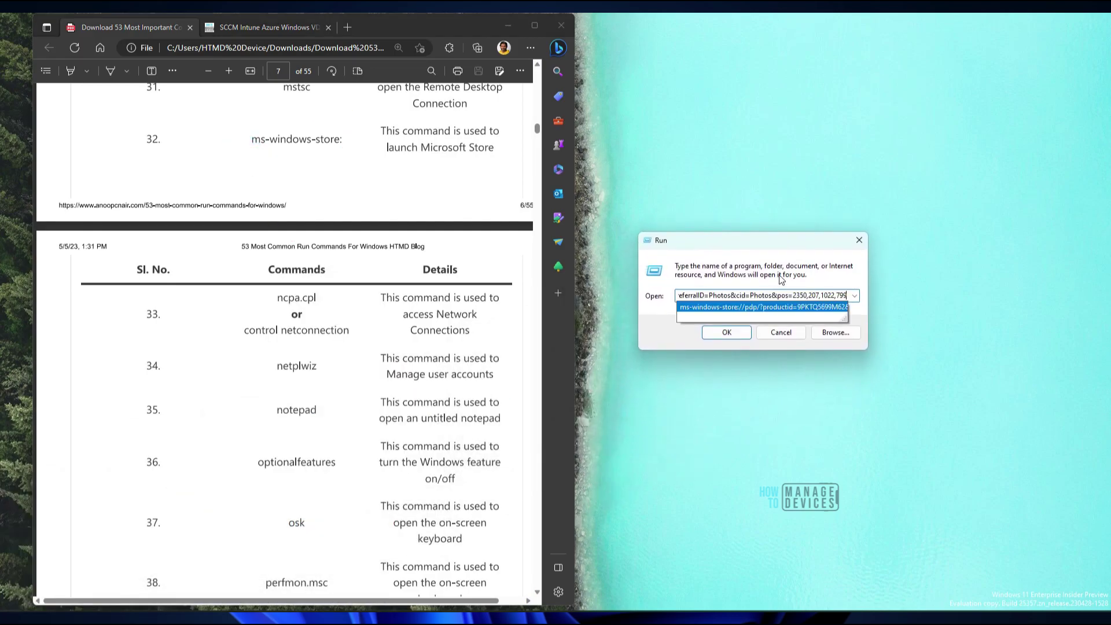
key("Return")
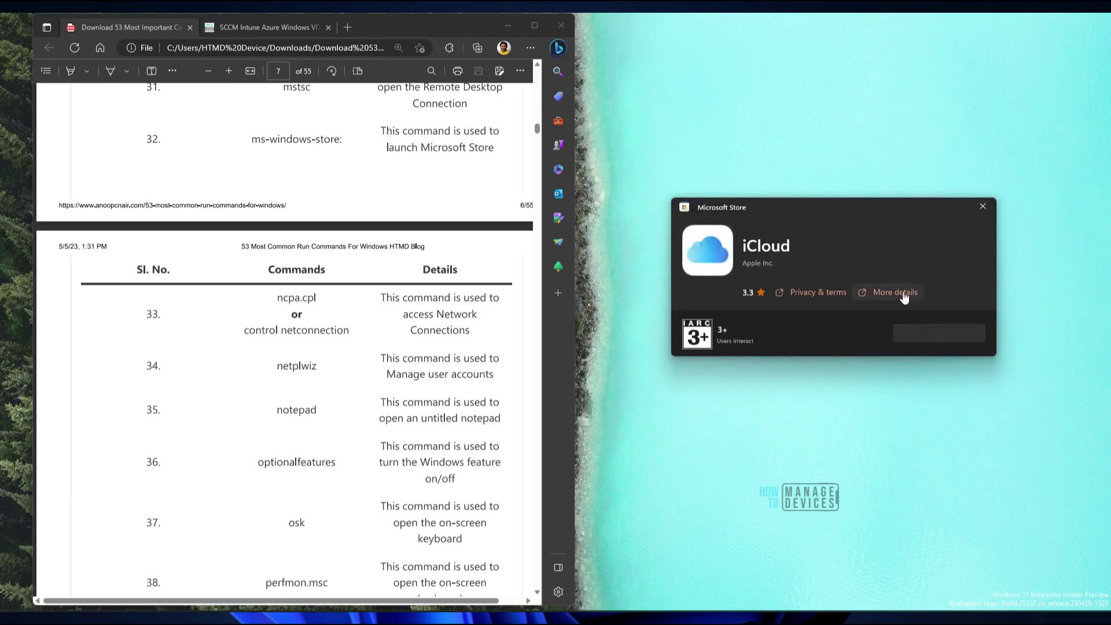
mouse_move(829, 200)
left_mouse_down()
mouse_move(611, 267)
mouse_move(990, 313)
mouse_move(810, 153)
mouse_move(794, 187)
left_mouse_up()
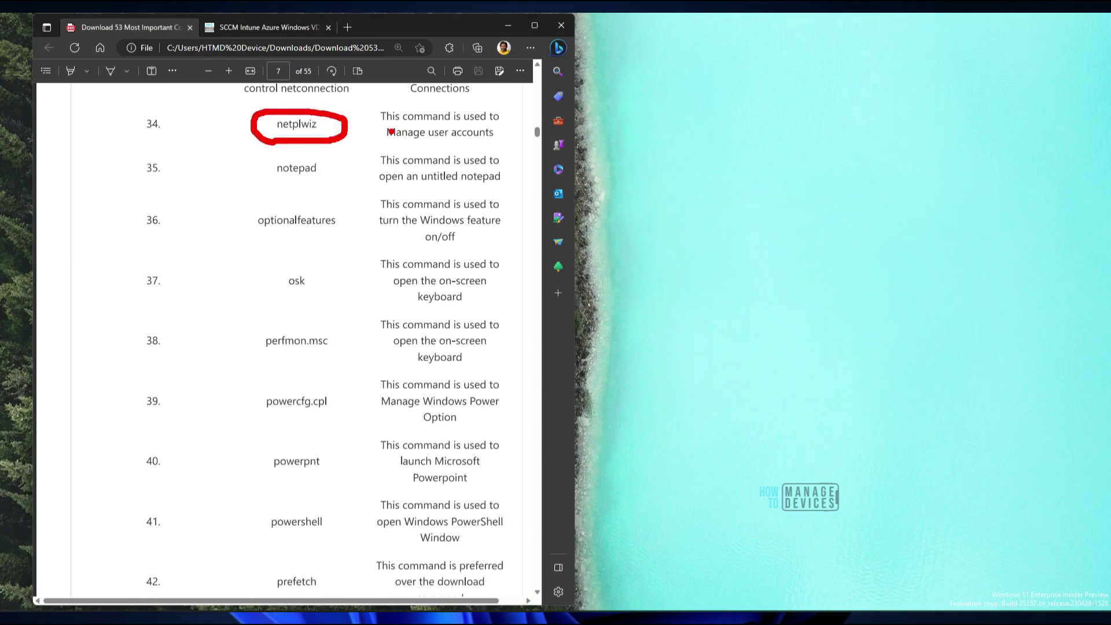
left_click_drag(377, 142, 509, 137)
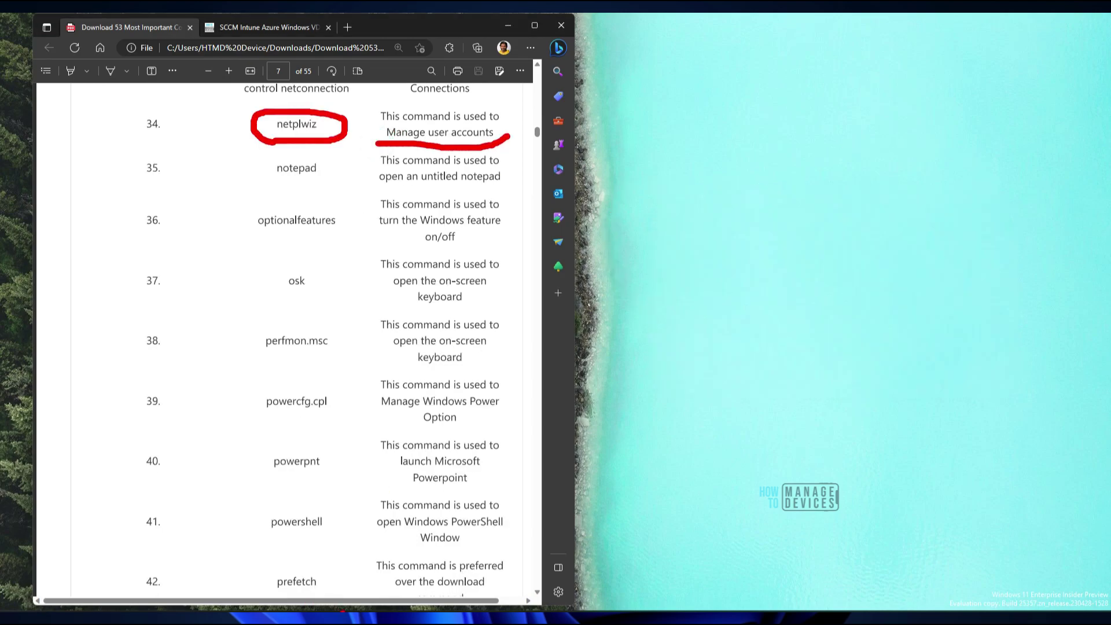
Run netplwiz to open User Accounts, mark its user list, and circle optionalfeatures.
key("Escape")
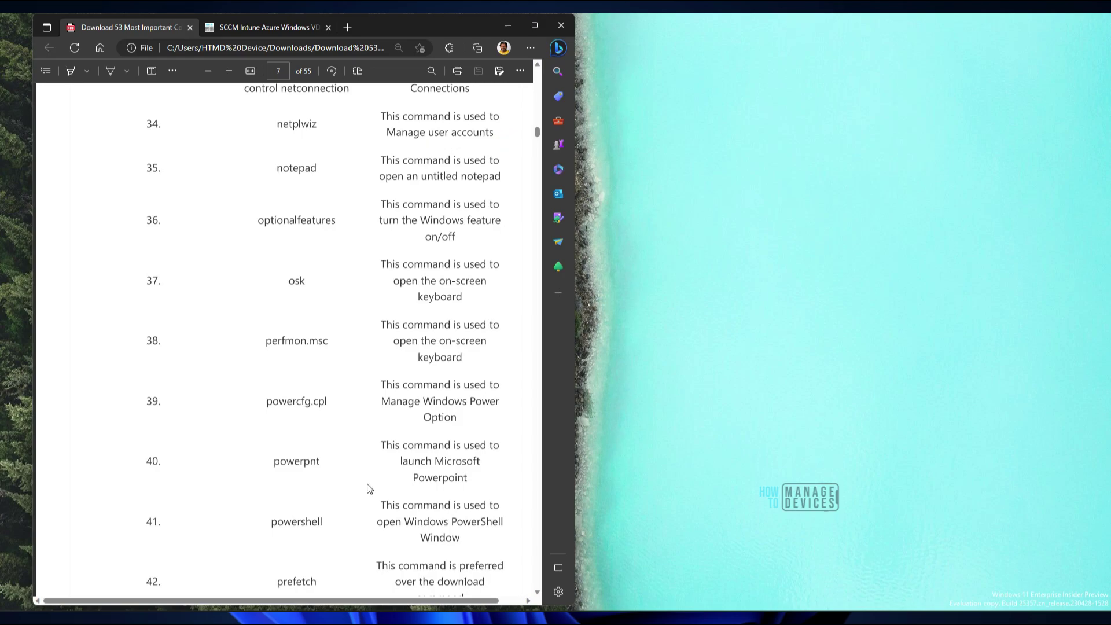
key("super+x")
left_click(302, 558)
type("netplwiz")
mouse_move(796, 206)
left_mouse_down()
mouse_move(683, 347)
mouse_move(695, 232)
left_mouse_up()
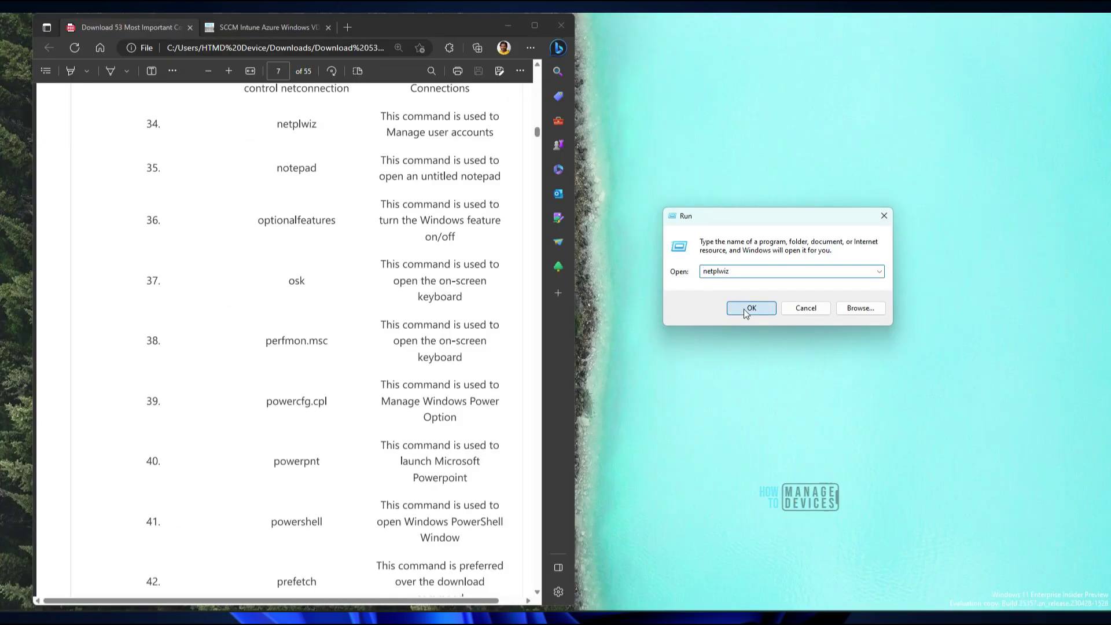
left_click(777, 365)
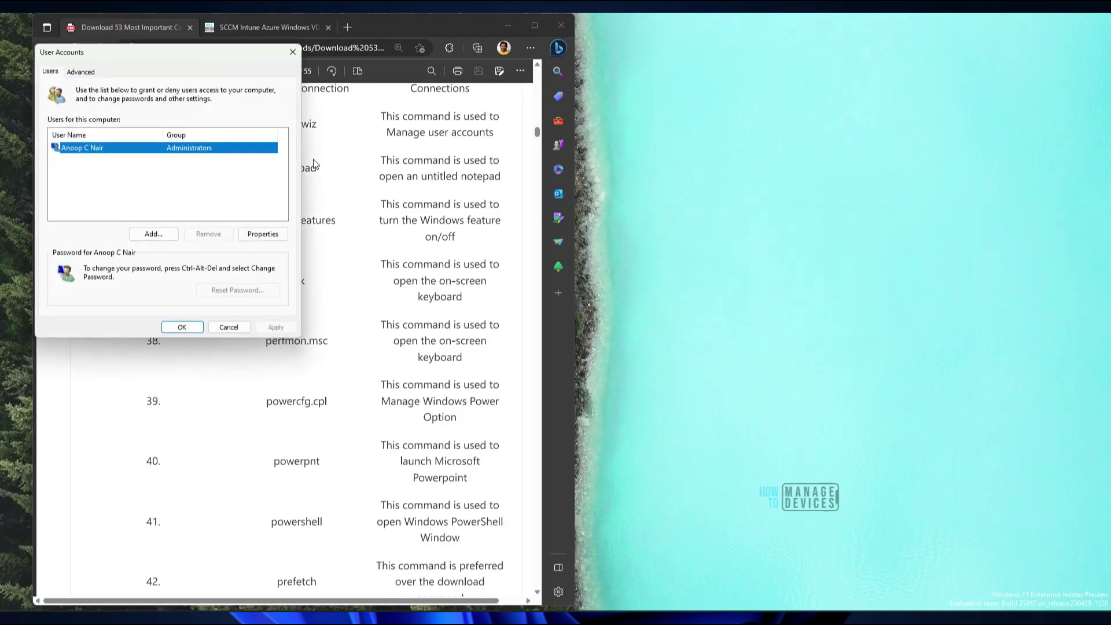
left_click_drag(200, 53, 783, 89)
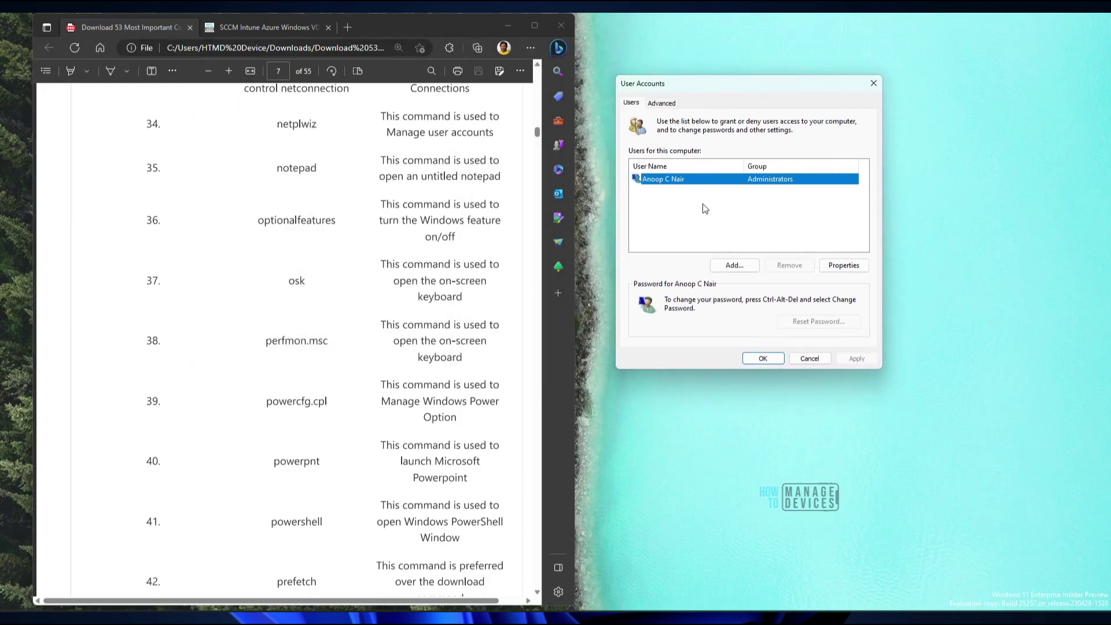
mouse_move(644, 198)
left_mouse_down()
mouse_move(830, 202)
mouse_move(637, 191)
mouse_move(666, 206)
left_mouse_up()
left_click_drag(737, 280, 732, 250)
mouse_move(259, 243)
left_mouse_down()
mouse_move(358, 211)
mouse_move(258, 245)
left_mouse_up()
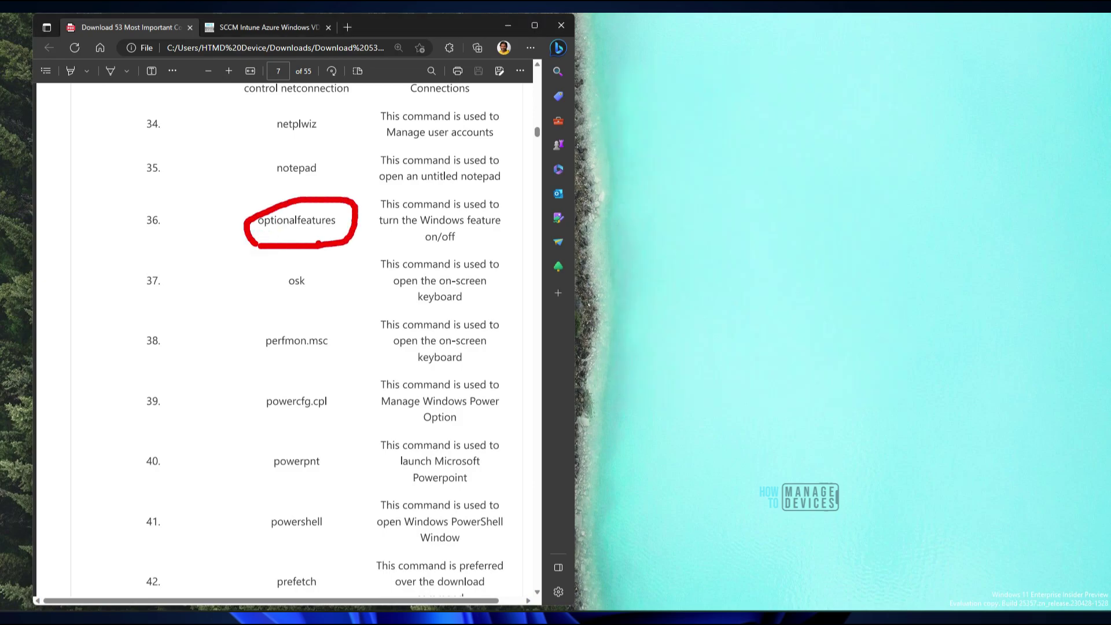
Run optionalfeatures to open Windows Features and scroll through its feature list.
mouse_move(351, 235)
left_mouse_down()
mouse_move(398, 232)
mouse_move(382, 241)
left_mouse_up()
key("Escape")
key("super+x")
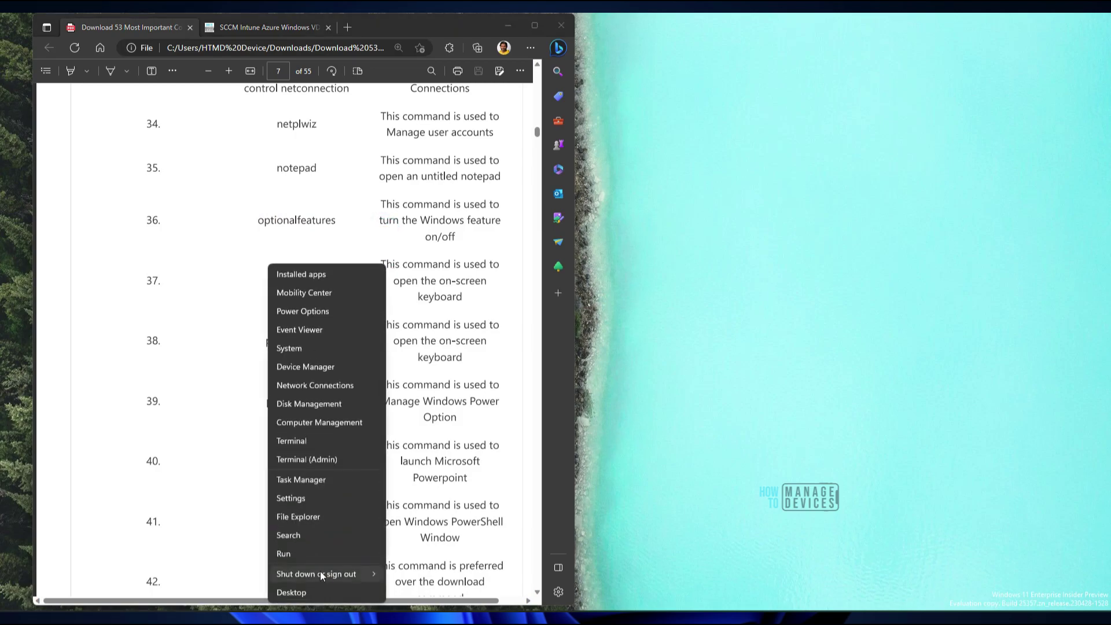
left_click(315, 553)
left_click_drag(200, 497, 877, 250)
type("optionalfeatures")
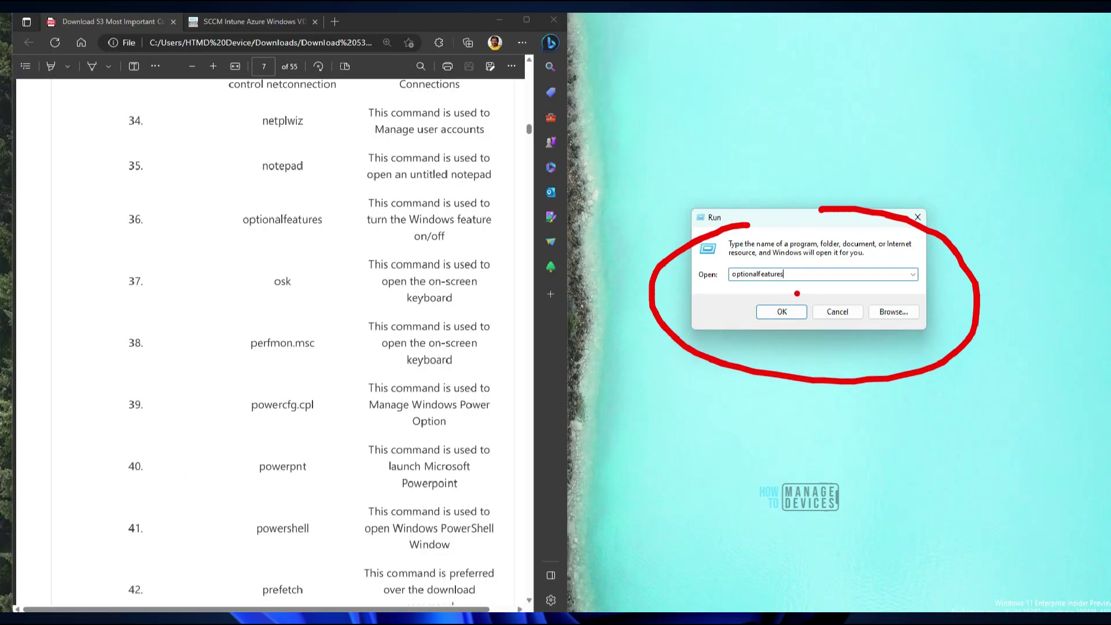
key("Return")
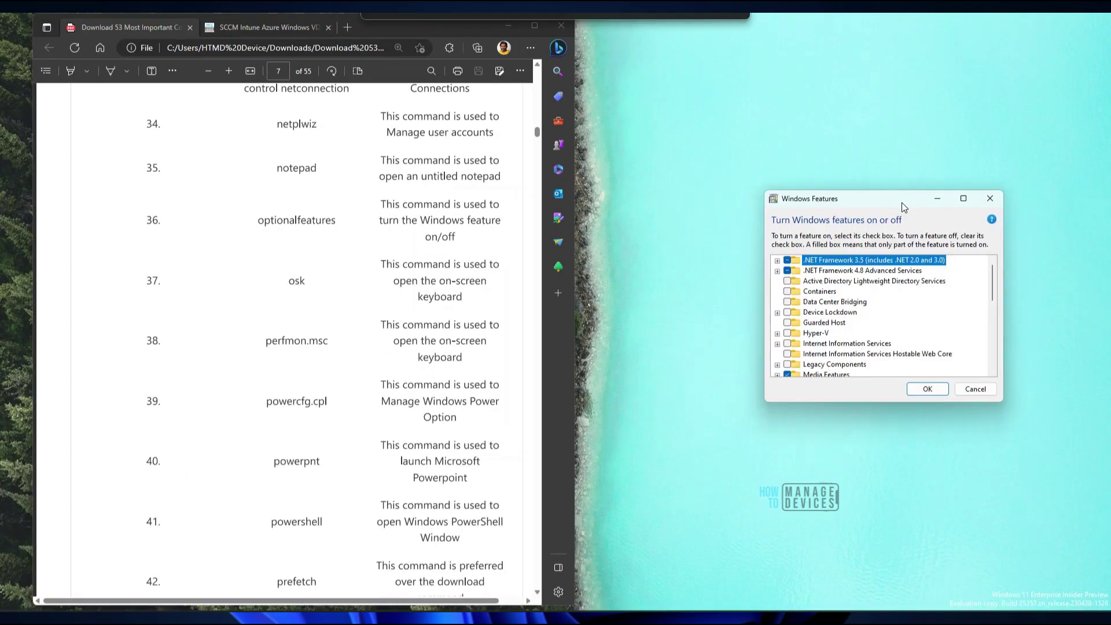
scroll(952, 289, "down", 2)
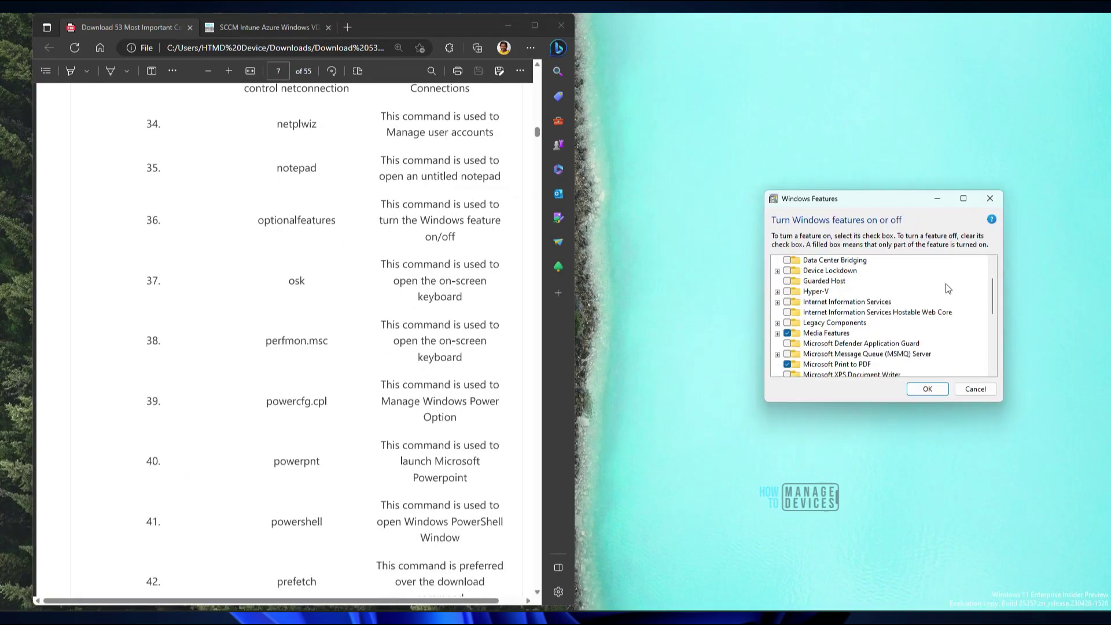
scroll(947, 289, "up", 2)
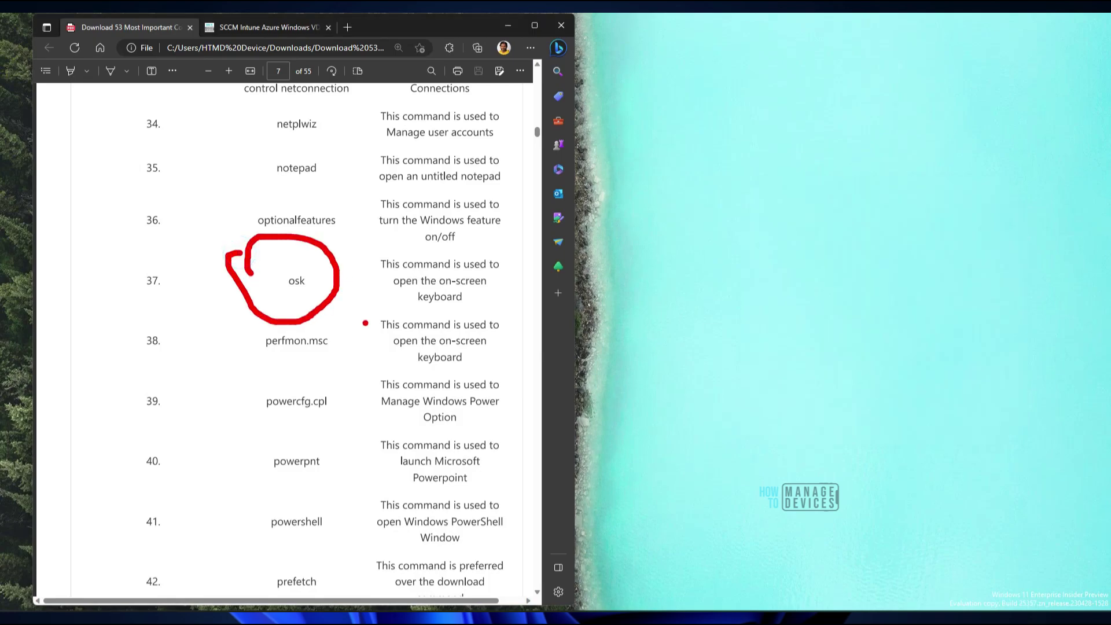
Launch the On-Screen Keyboard with the osk command.
key("super+x")
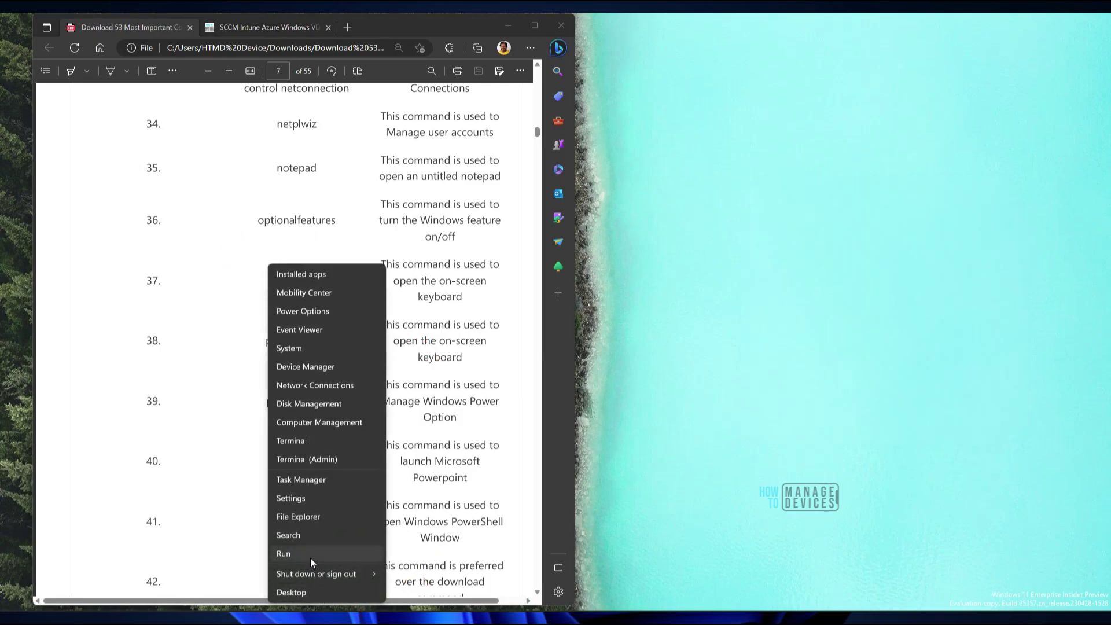
left_click(312, 555)
type("osk")
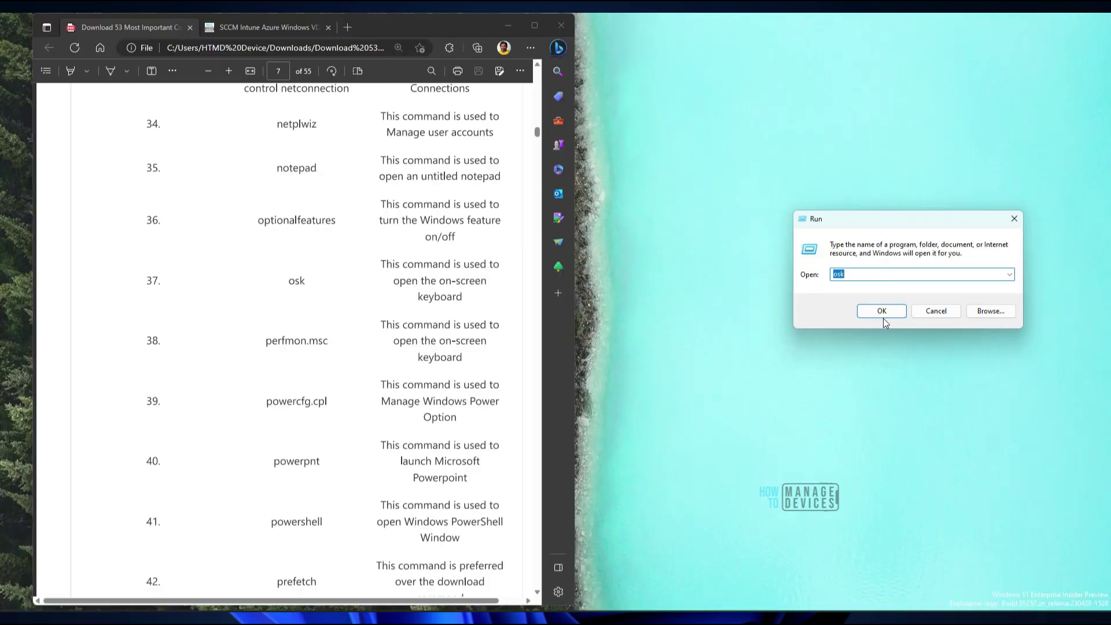
left_click(884, 318)
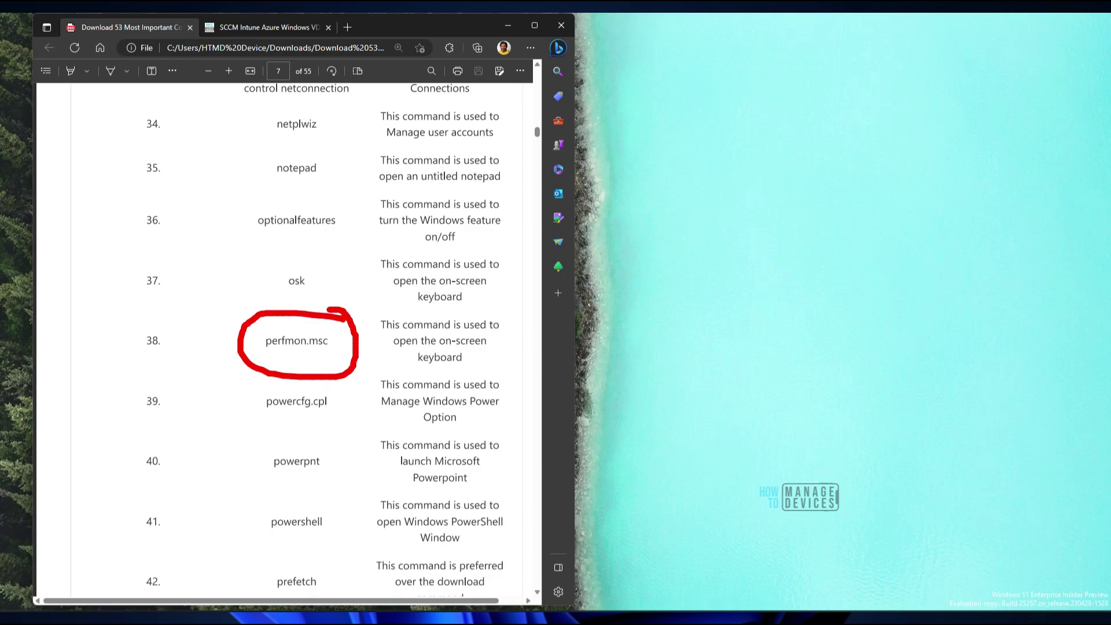
Open Performance Monitor with perfmon.msc, show its live chart, and begin adding counters.
key("super+x")
left_click(306, 561)
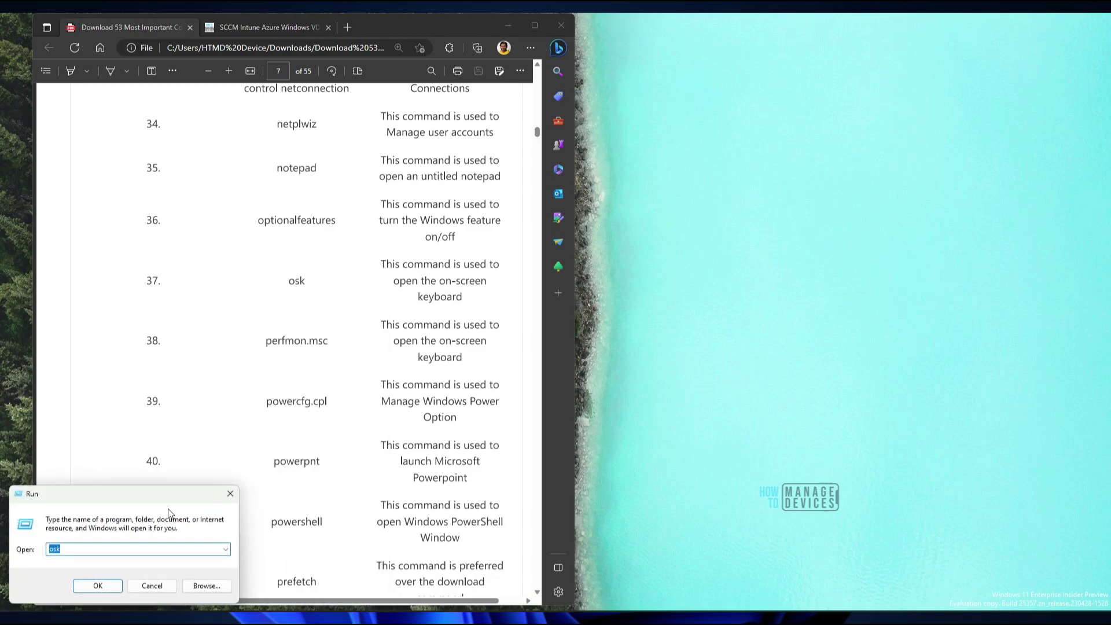
type("perfmon.msc")
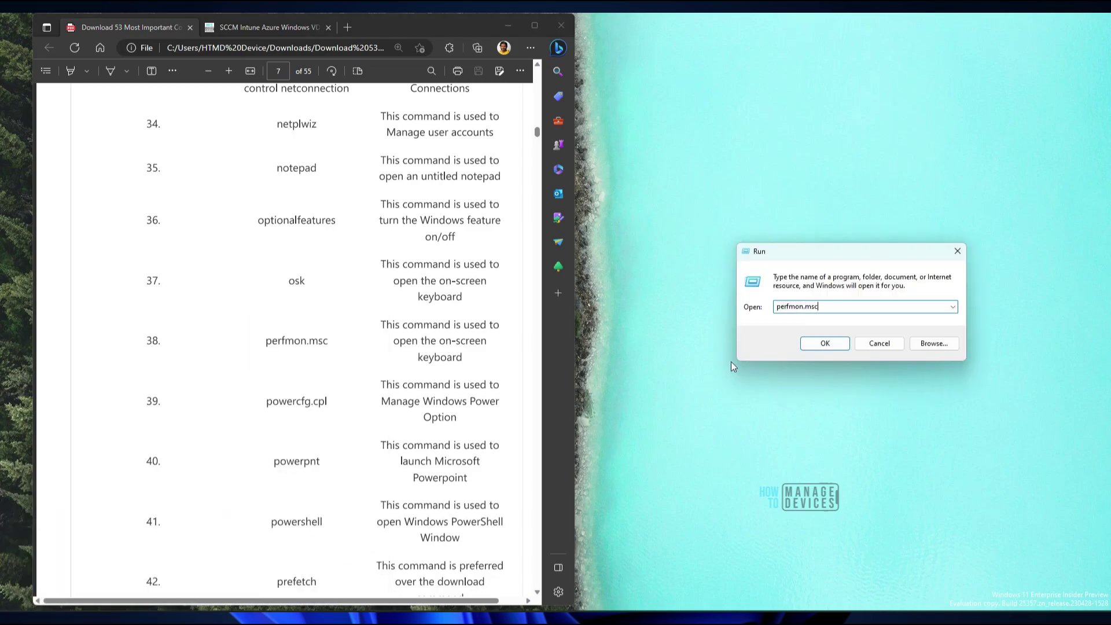
key("Return")
left_click_drag(343, 42, 717, 95)
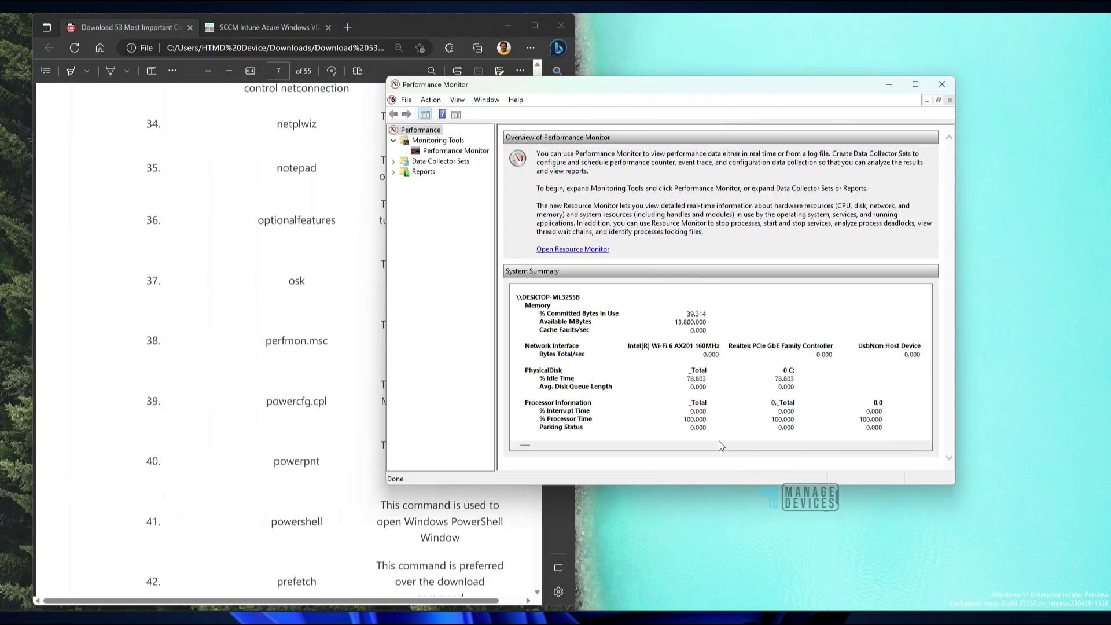
left_click_drag(699, 487, 699, 331)
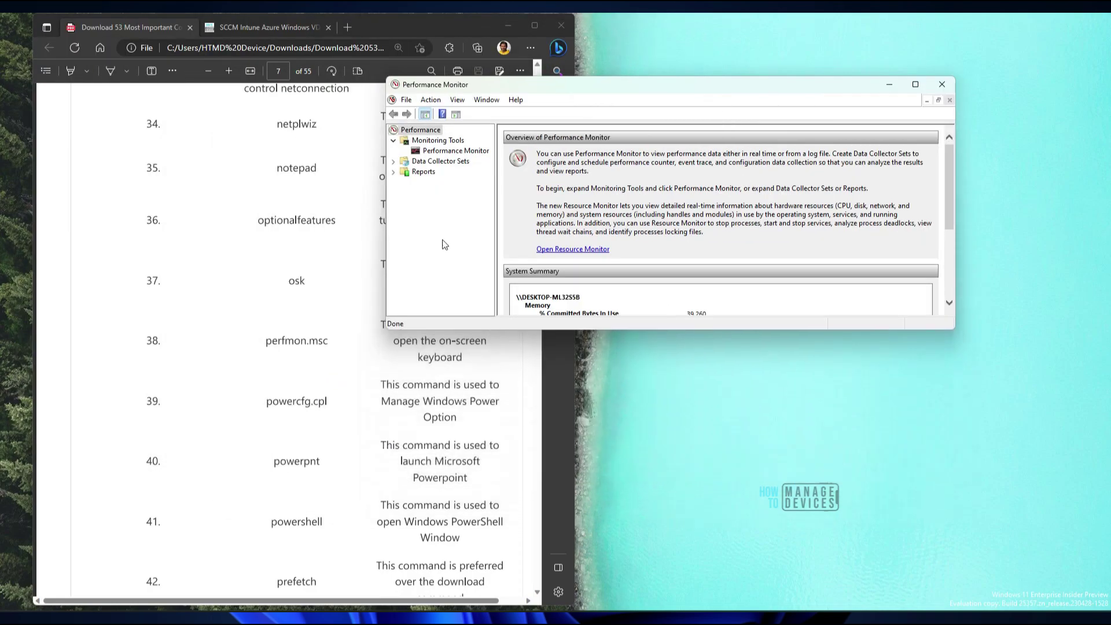
left_click(454, 152)
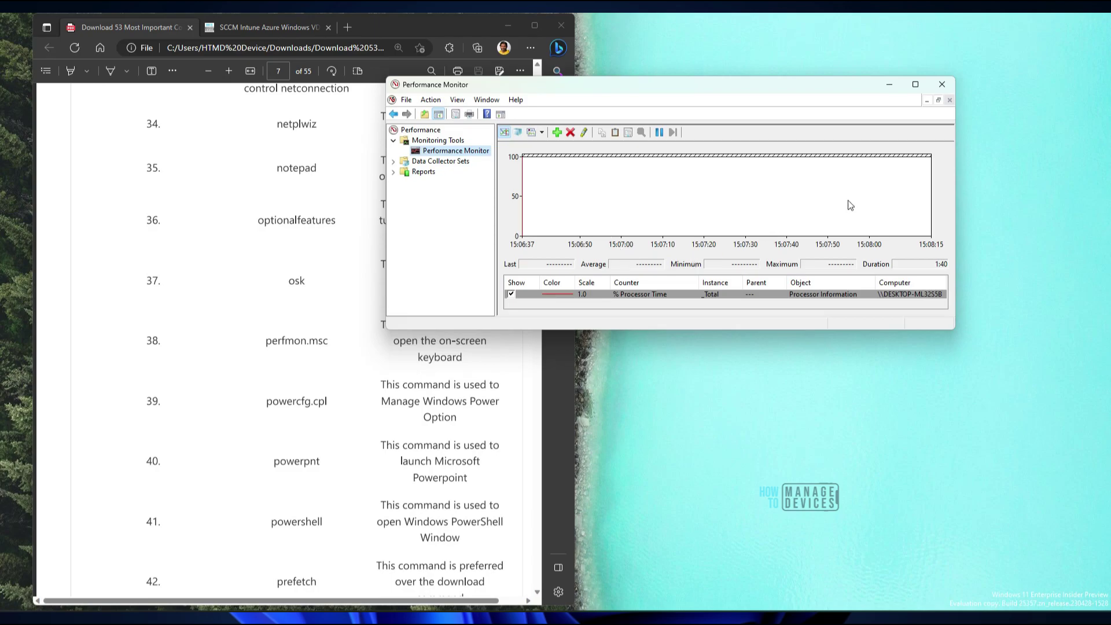
left_click(557, 133)
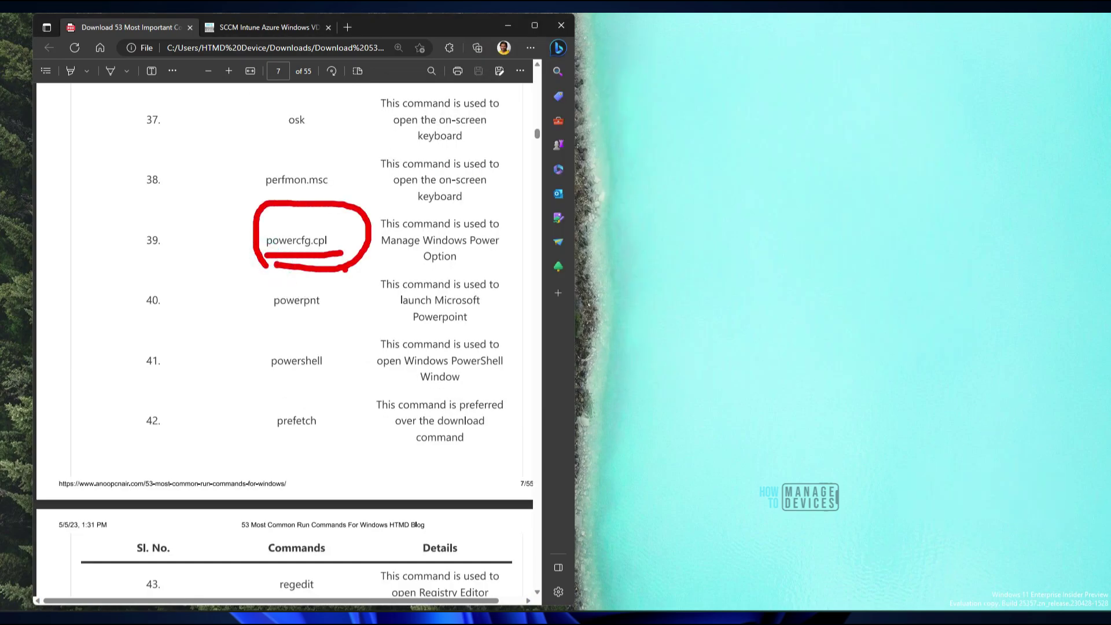
Mark powerpnt in the list and run it from Run to launch PowerPoint.
left_click_drag(278, 279, 267, 326)
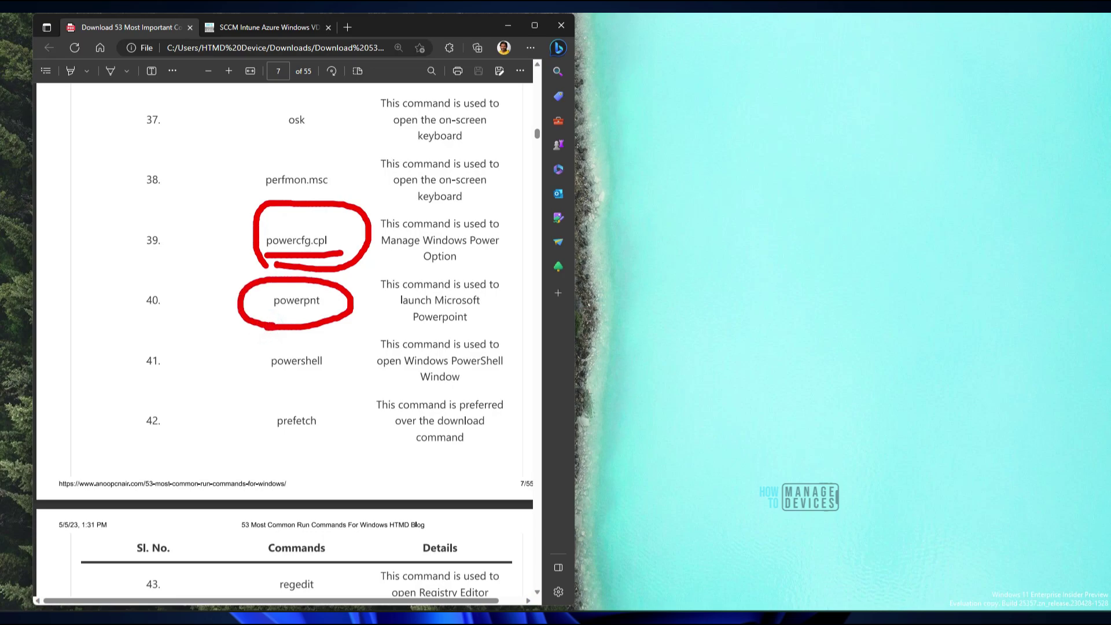
mouse_move(200, 381)
left_mouse_down()
mouse_move(248, 336)
mouse_move(272, 334)
mouse_move(262, 355)
left_mouse_up()
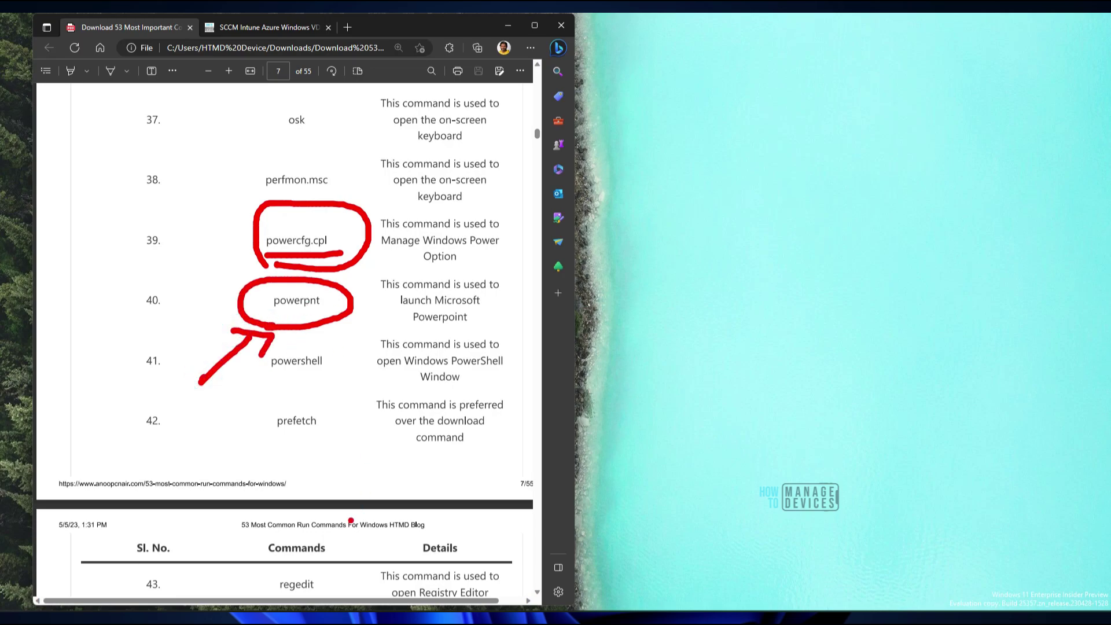
key("Escape")
key("super+x")
left_click(318, 551)
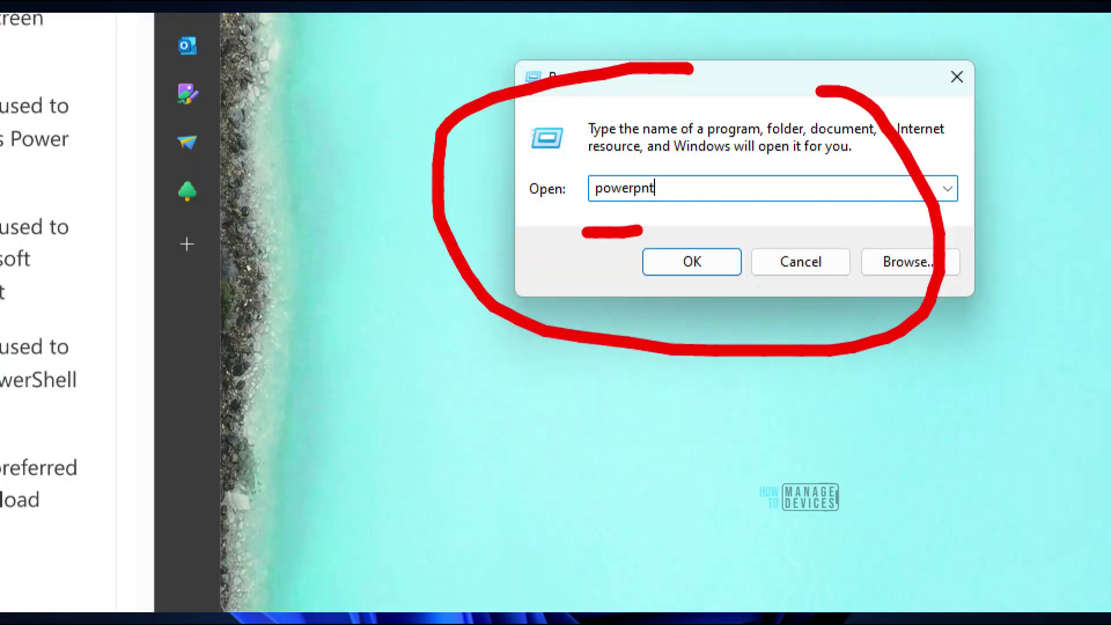
key("Return")
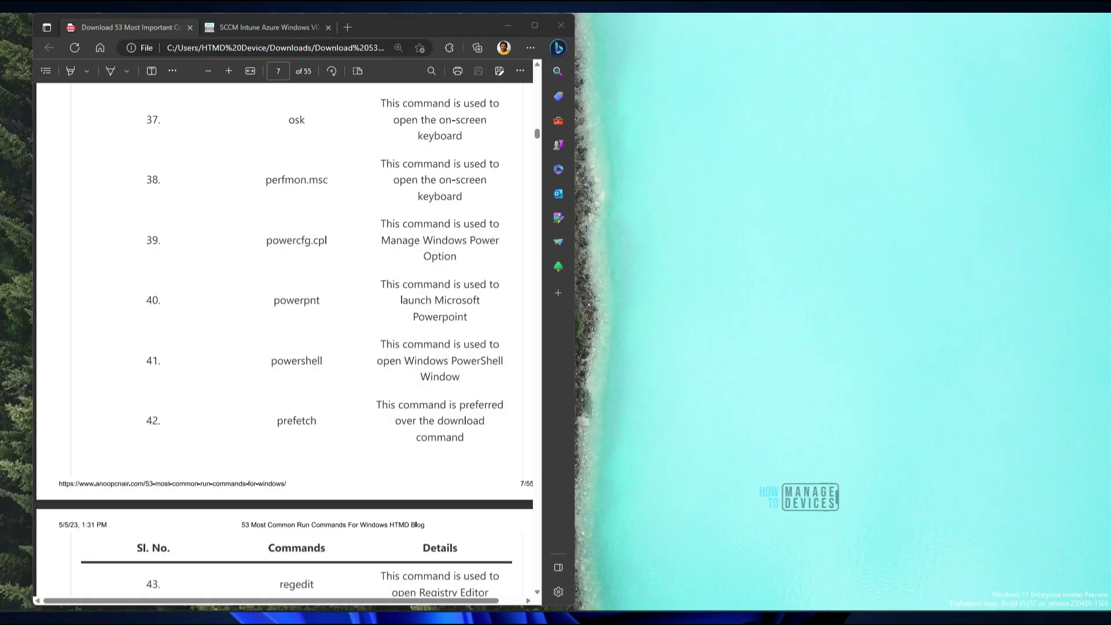
Circle powershell, then scroll to page 8 and mark the regedit and resmon entries.
scroll(397, 379, "down", 2)
scroll(355, 373, "up", 1)
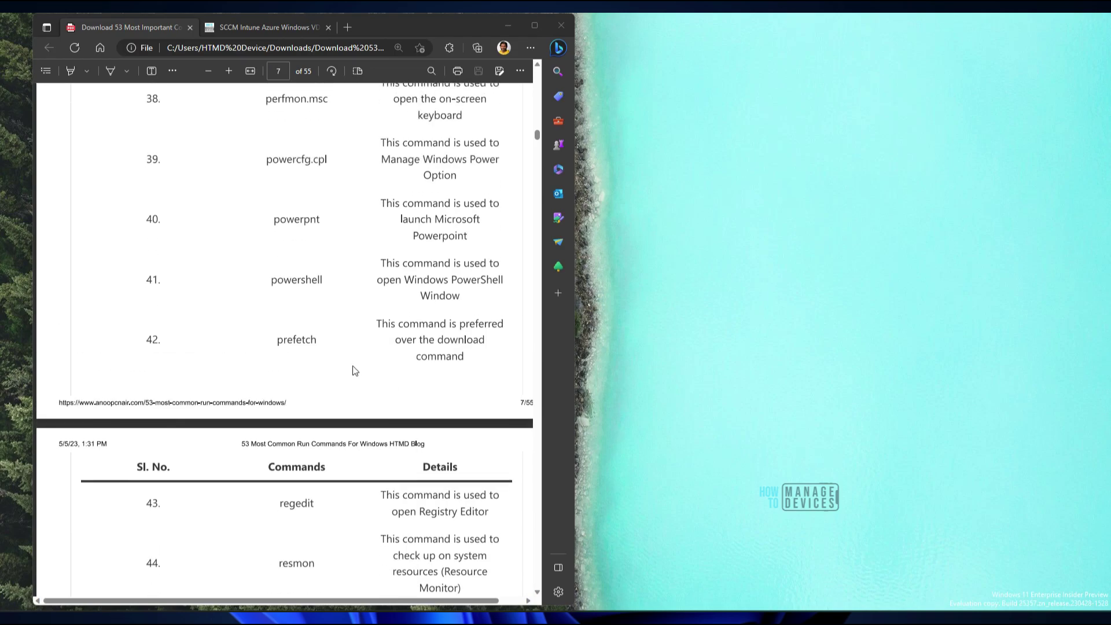
mouse_move(266, 297)
left_mouse_down()
mouse_move(349, 294)
mouse_move(253, 286)
mouse_move(270, 363)
left_mouse_up()
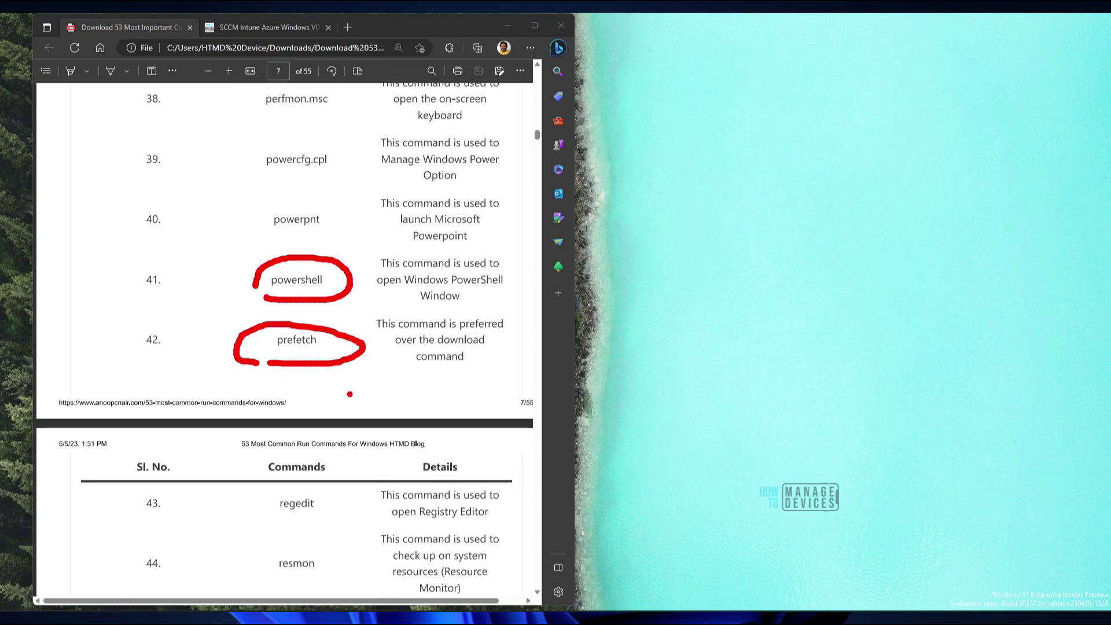
scroll(353, 392, "down", 5)
mouse_move(334, 179)
left_mouse_down()
mouse_move(234, 176)
mouse_move(359, 179)
mouse_move(276, 266)
mouse_move(277, 238)
mouse_move(385, 280)
mouse_move(524, 231)
mouse_move(292, 215)
left_mouse_up()
key("e")
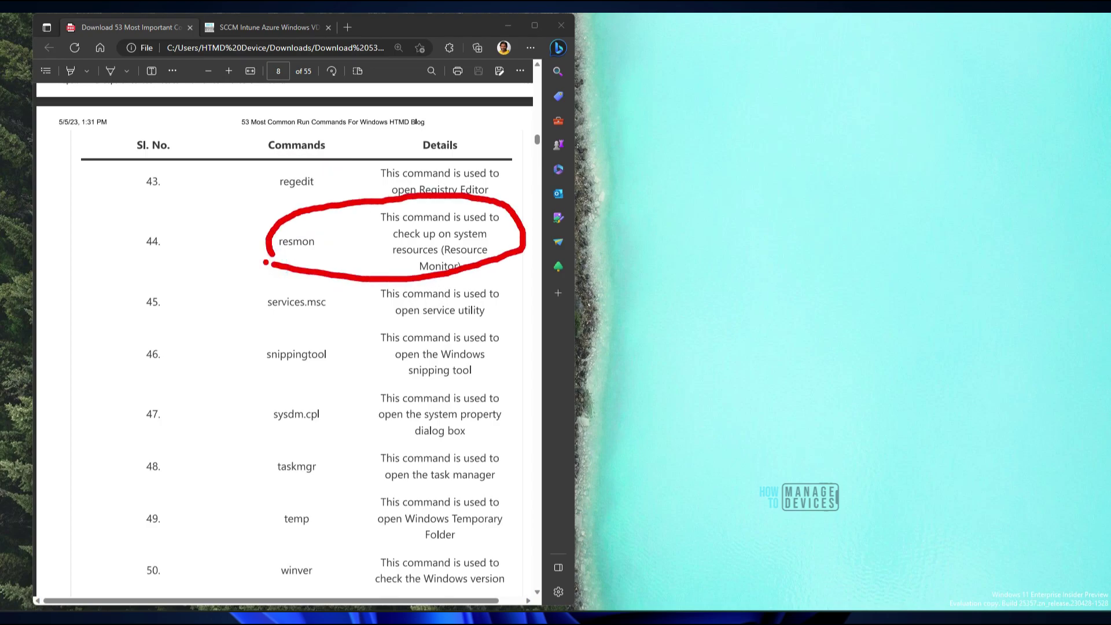
Run resmon to open Resource Monitor, mark its title, then close it.
left_click_drag(201, 295, 203, 292)
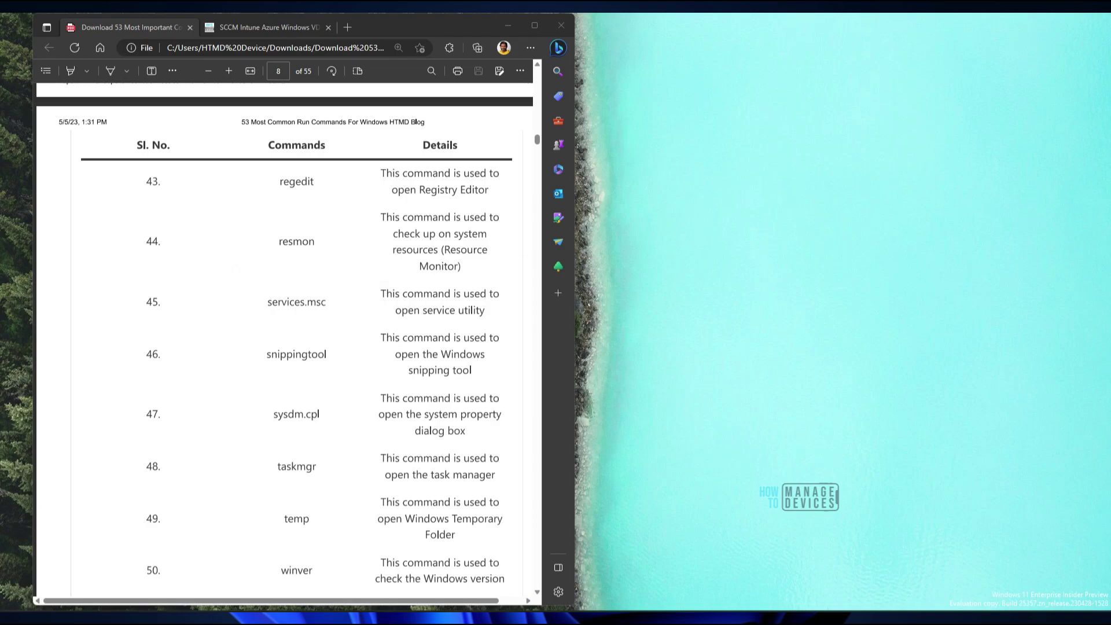
key("super+x")
left_click(298, 551)
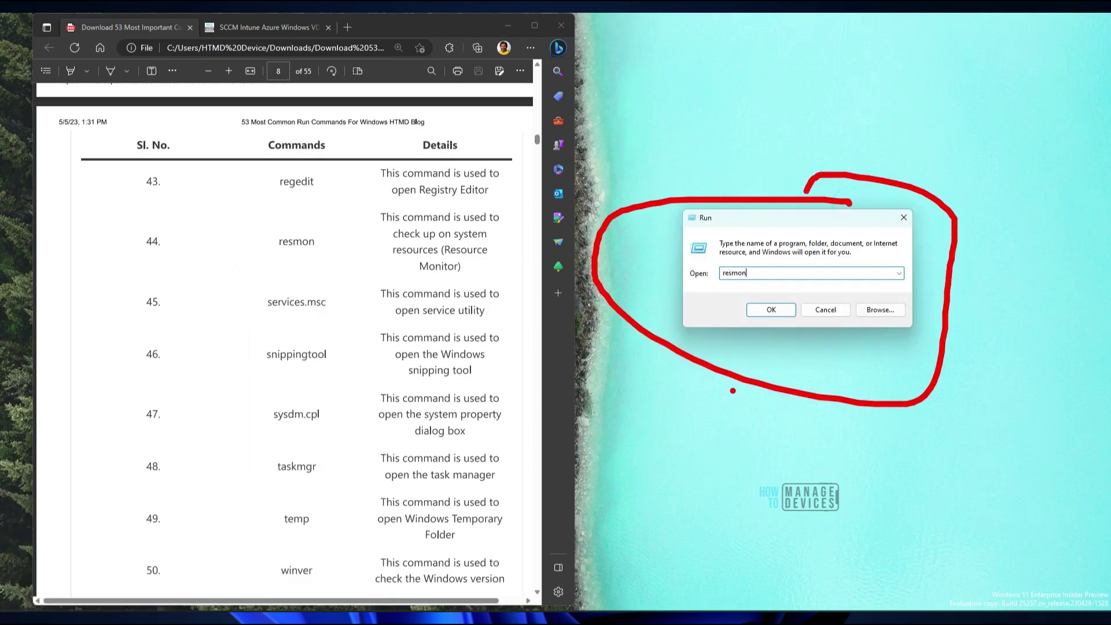
mouse_move(719, 415)
left_mouse_down()
mouse_move(731, 326)
mouse_move(737, 339)
left_mouse_up()
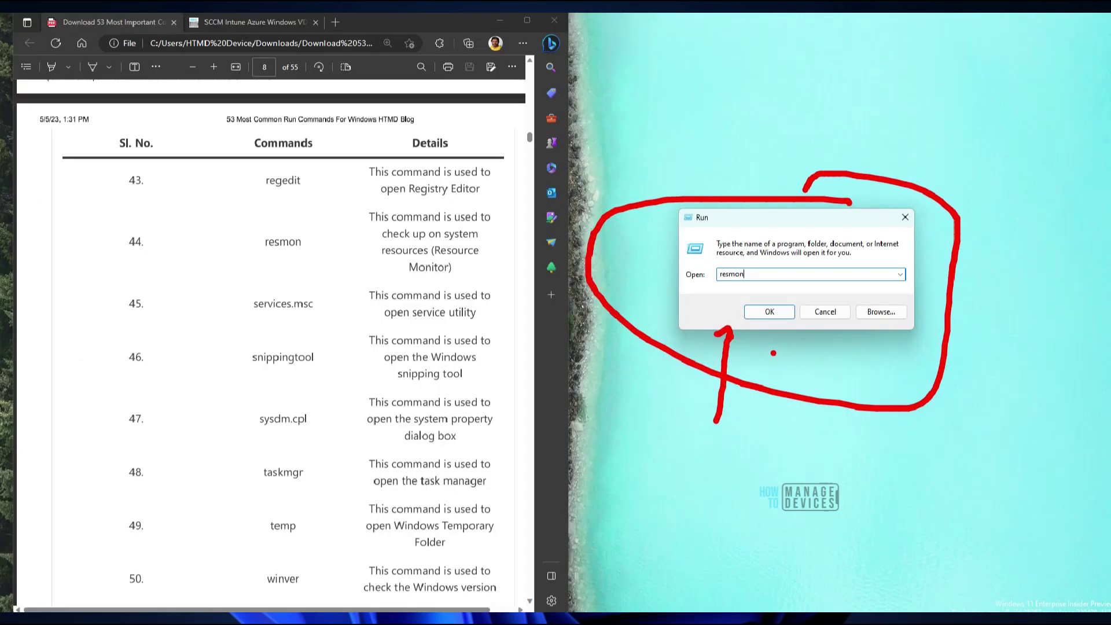
key("Return")
left_click_drag(335, 52, 858, 119)
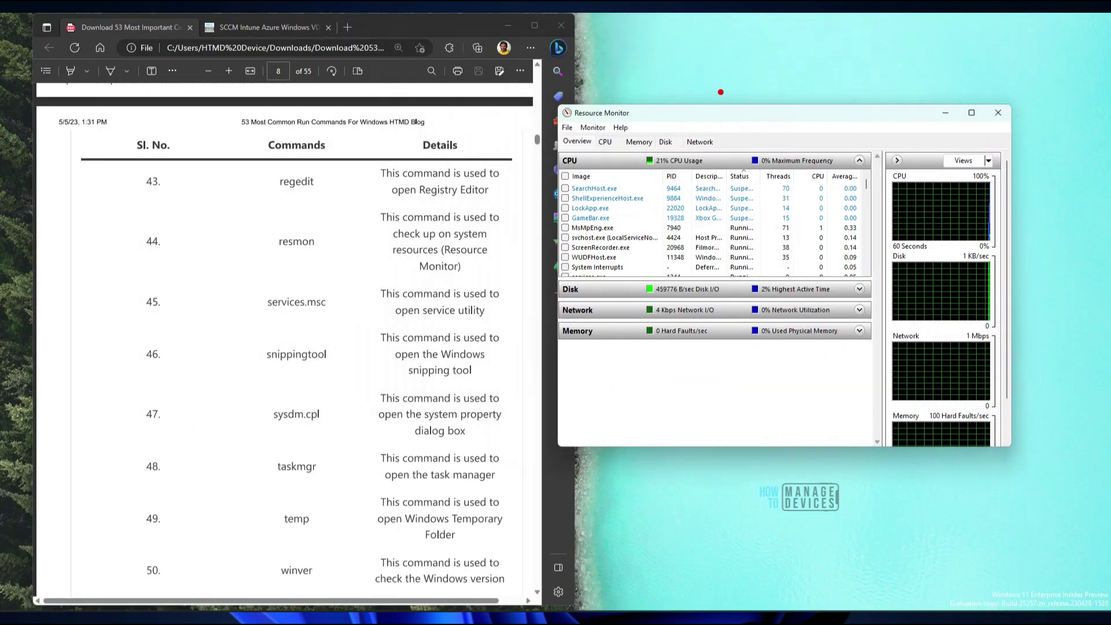
left_click_drag(568, 135, 570, 139)
key("Escape")
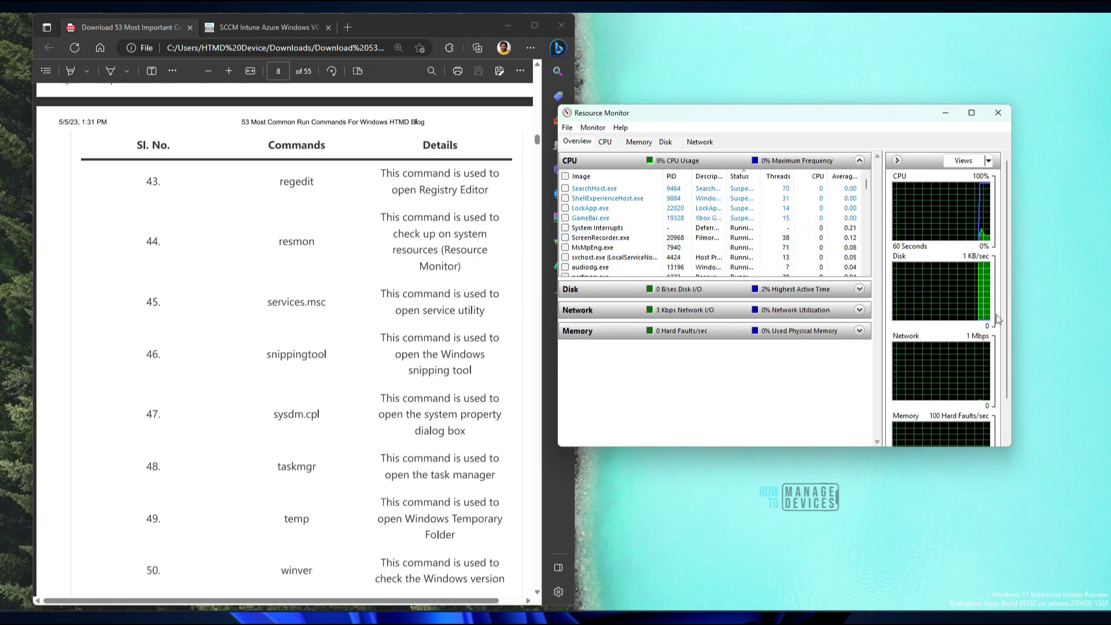
left_click(996, 114)
key("ctrl+2")
Circle services.msc and snippingtool, then run snippingtool and close the Snipping Tool.
mouse_move(266, 325)
left_mouse_down()
mouse_move(295, 270)
mouse_move(242, 314)
left_mouse_up()
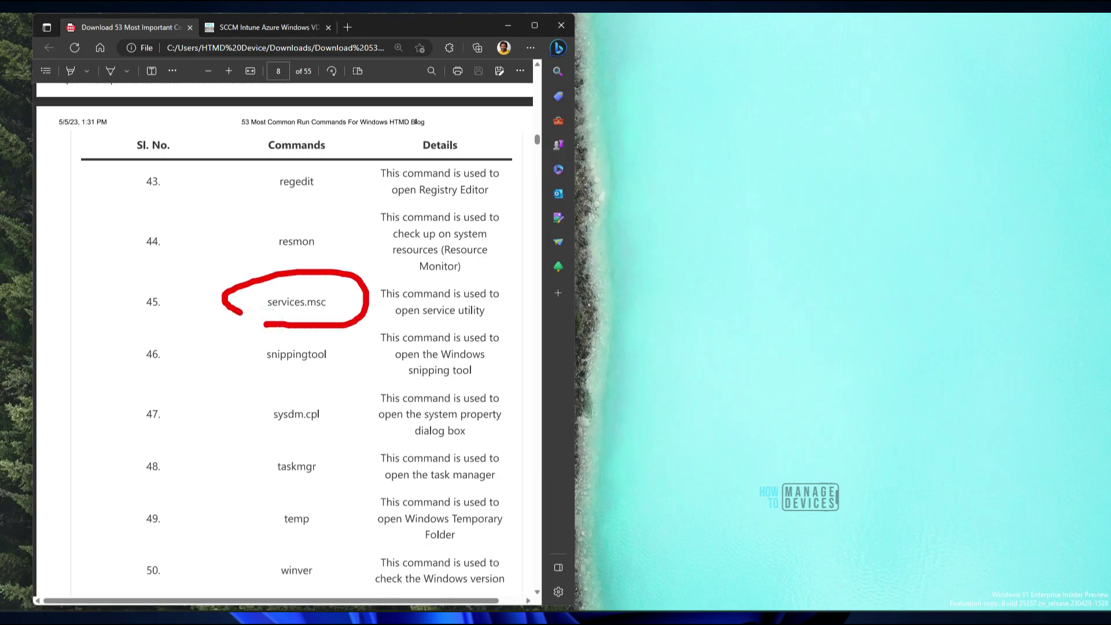
mouse_move(246, 386)
left_mouse_down()
mouse_move(258, 333)
mouse_move(239, 377)
left_mouse_up()
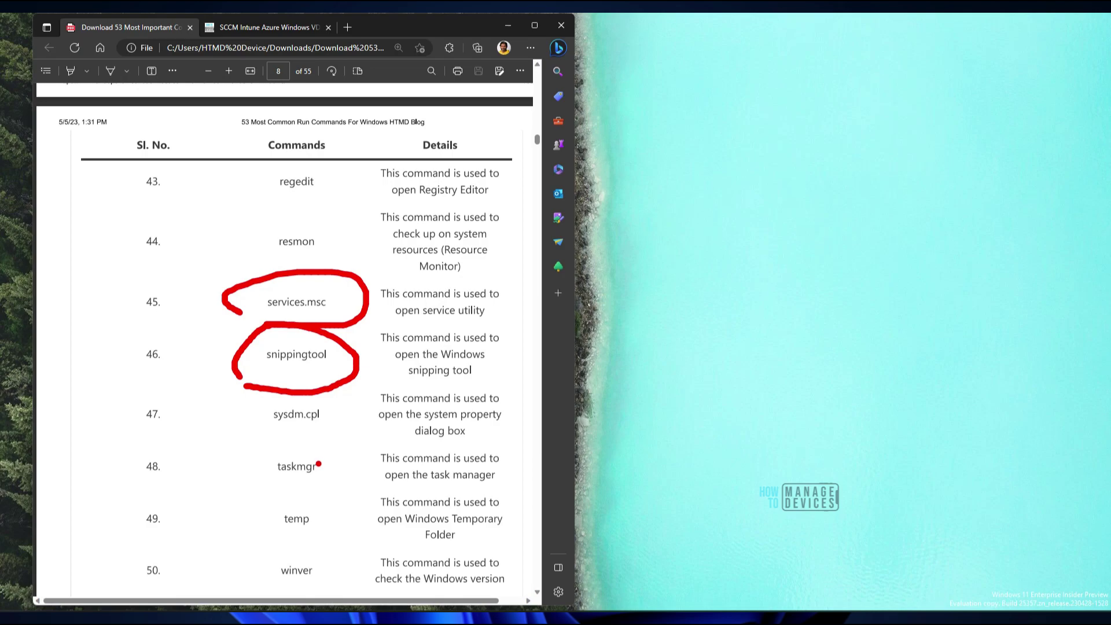
key("super+x")
left_click(290, 553)
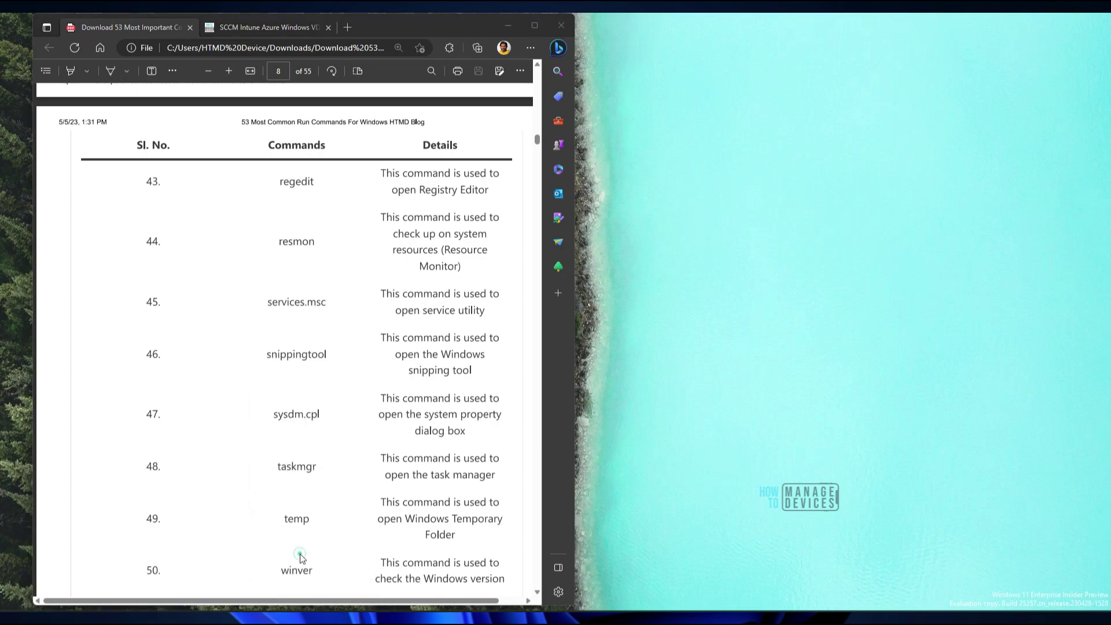
left_click_drag(160, 509, 798, 298)
type("snippingtool")
key("Return")
left_click(690, 255)
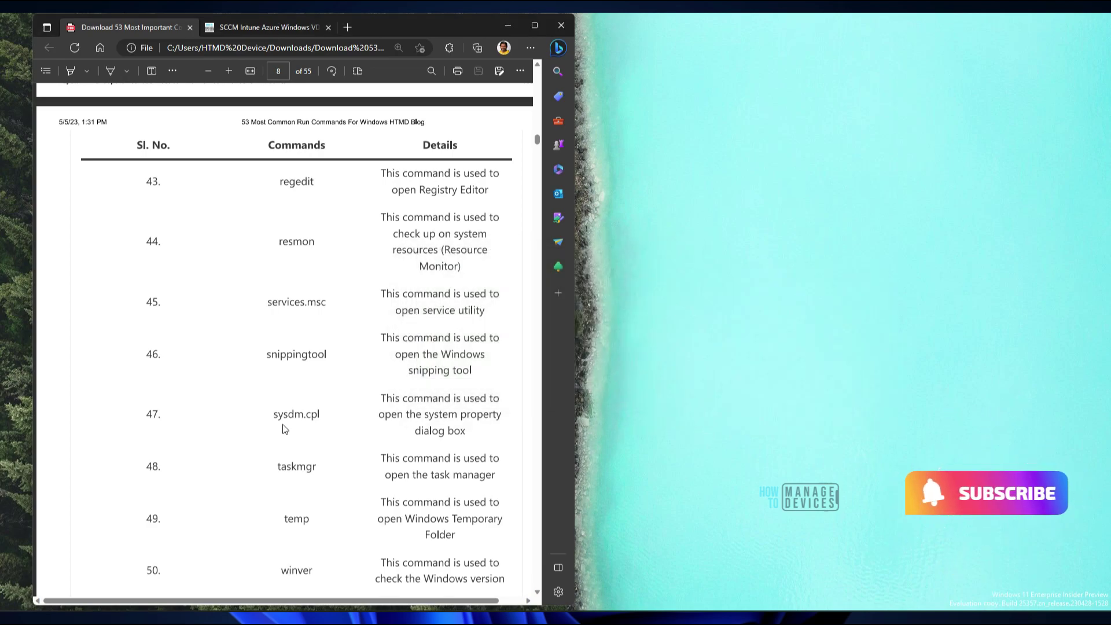
Run sysdm.cpl from the Run dialog to open System Properties.
mouse_move(272, 429)
left_mouse_down()
mouse_move(360, 384)
mouse_move(253, 431)
left_mouse_up()
mouse_move(201, 487)
left_mouse_down()
mouse_move(246, 436)
mouse_move(220, 442)
mouse_move(241, 470)
left_mouse_up()
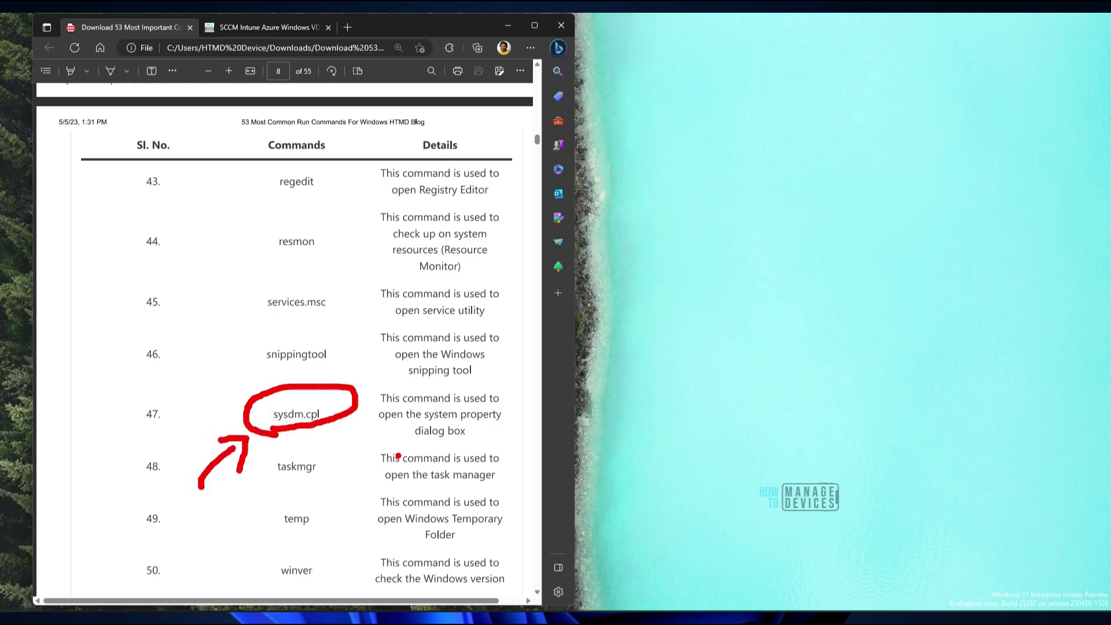
key("Escape")
key("super+x")
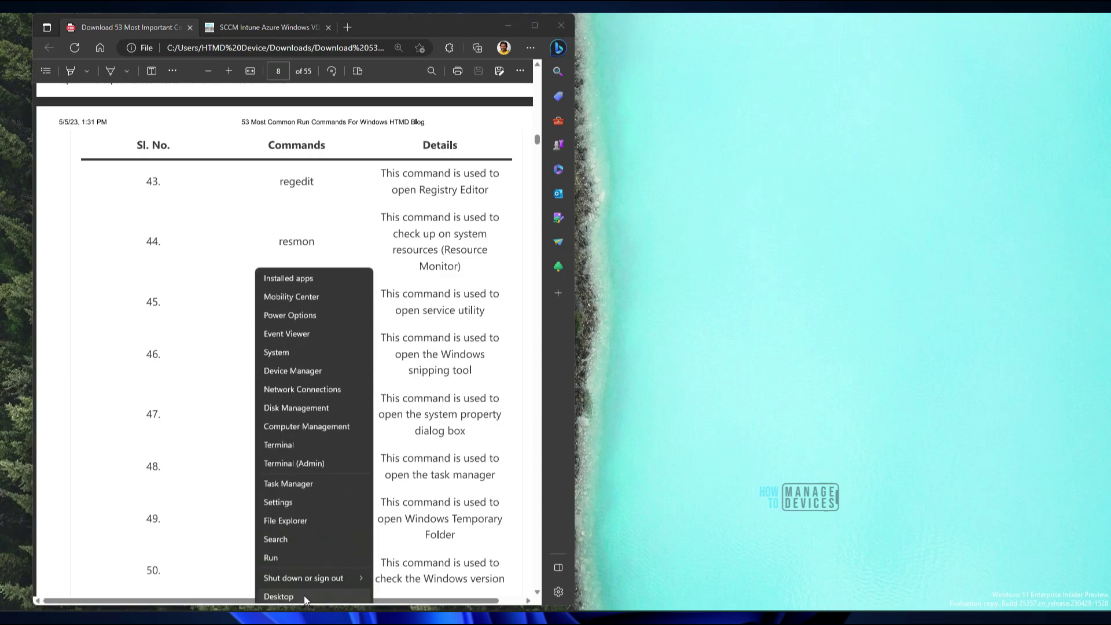
left_click(293, 558)
left_click_drag(846, 227, 851, 249)
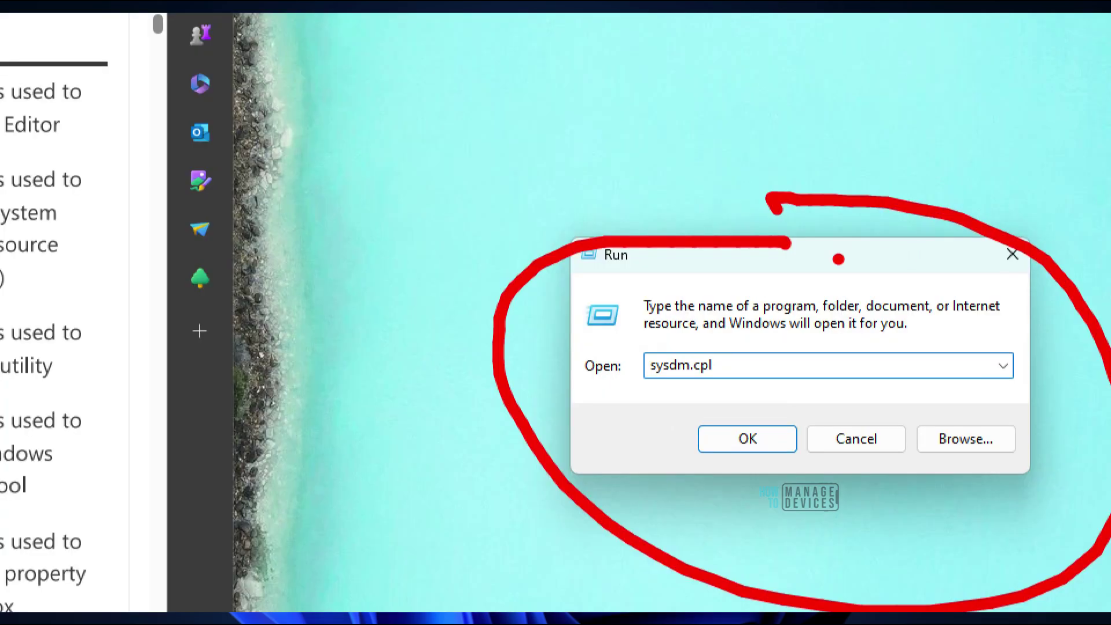
key("Escape")
left_click(748, 439)
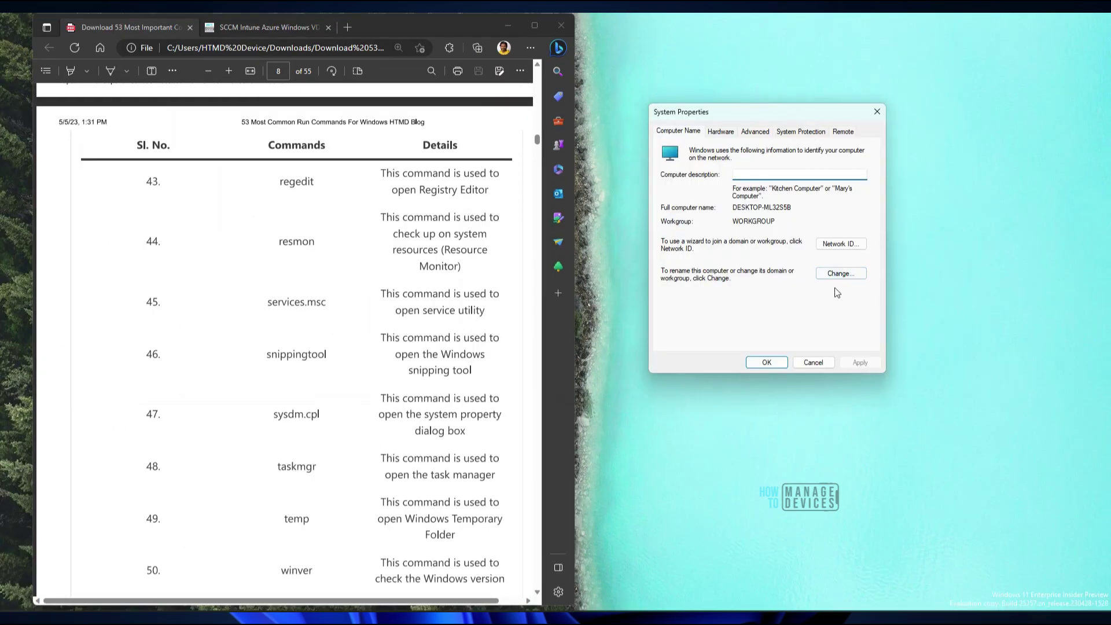
Check the full computer name and WORKGROUP, then cancel both dialogs without changes.
left_click_drag(795, 208, 709, 212)
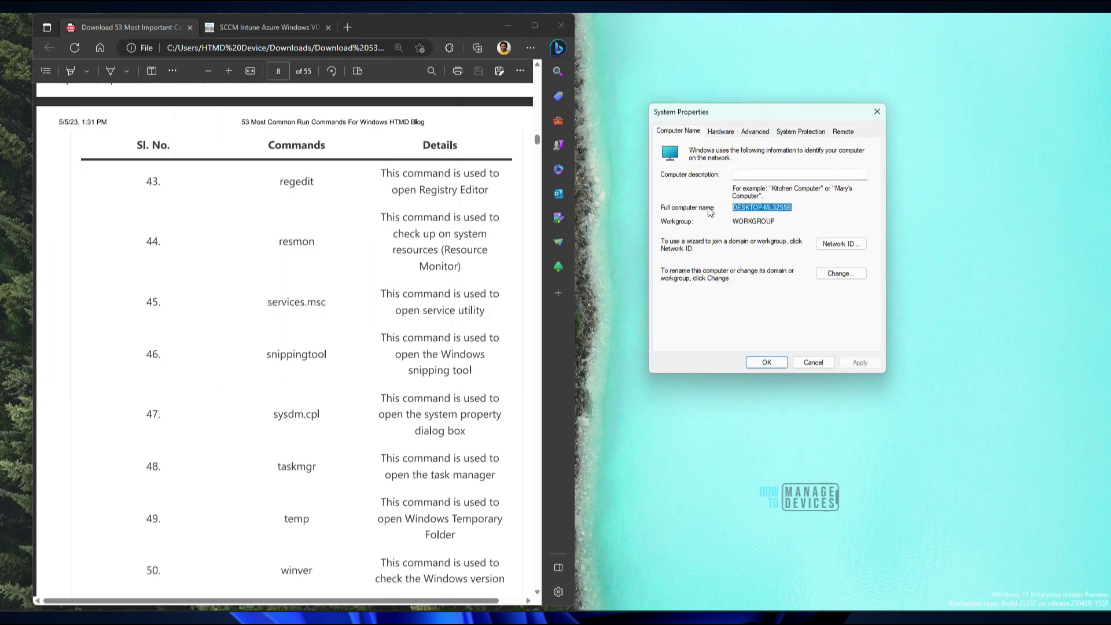
left_click(840, 270)
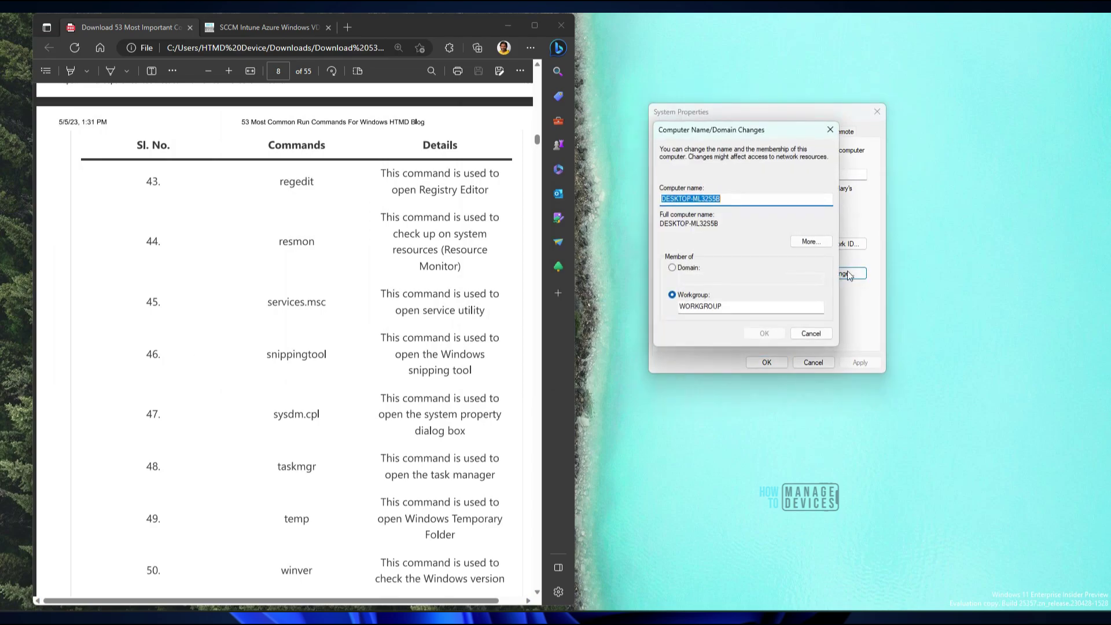
left_click(830, 333)
left_click(829, 369)
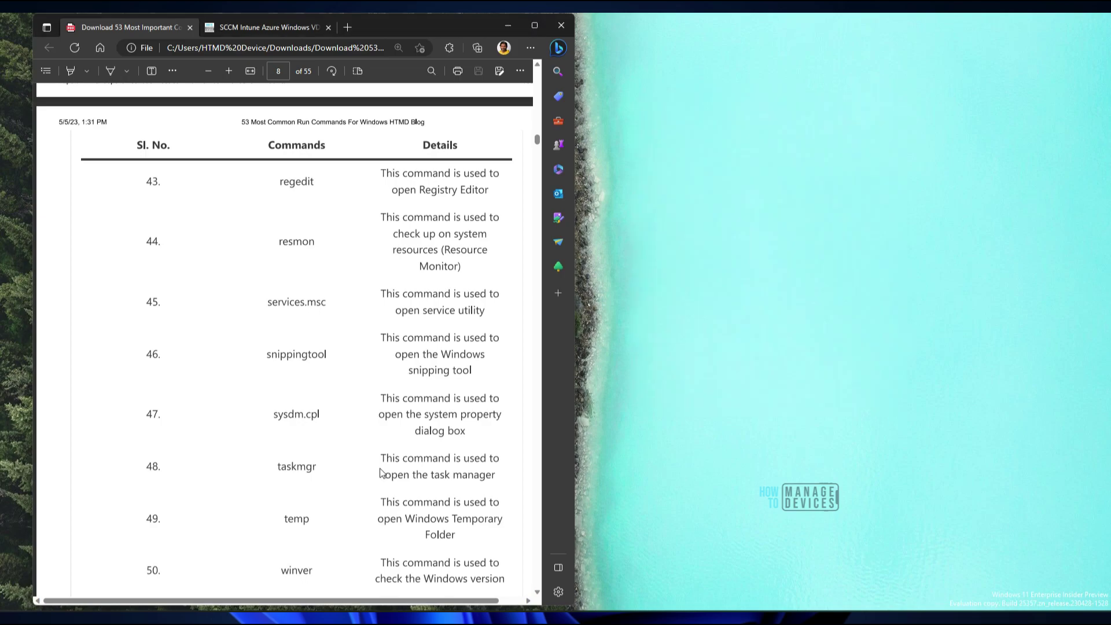
Run taskmgr from the Run dialog to open Task Manager.
mouse_move(313, 451)
left_mouse_down()
mouse_move(341, 458)
mouse_move(313, 441)
left_mouse_up()
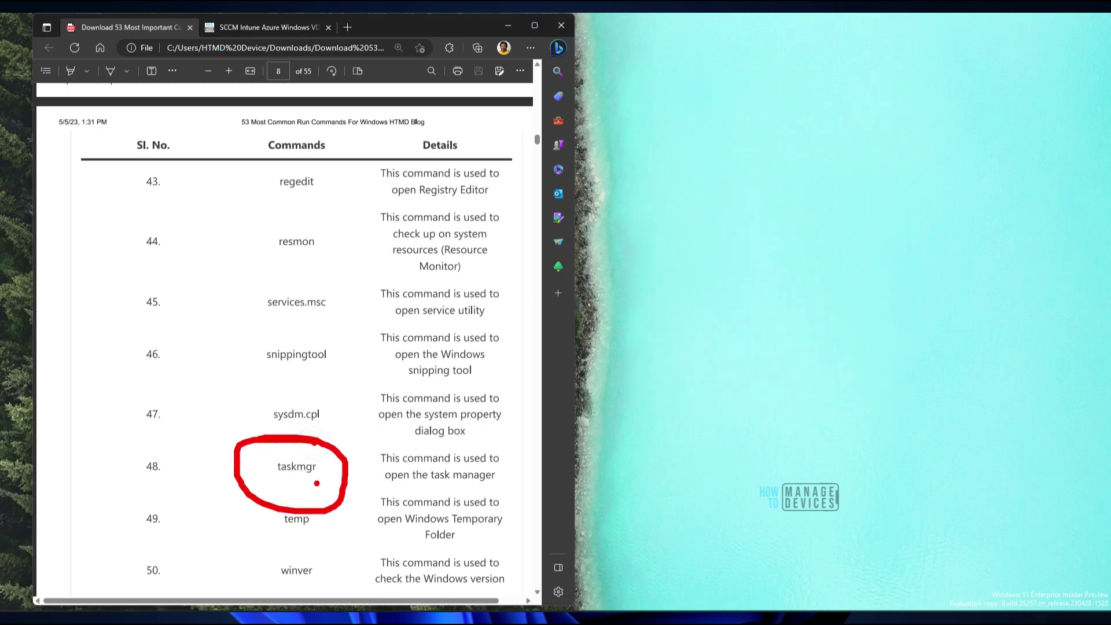
key("super+r")
type("taskmgr")
mouse_move(890, 253)
left_mouse_down()
mouse_move(770, 362)
mouse_move(892, 254)
left_mouse_up()
key("Escape")
left_click(815, 345)
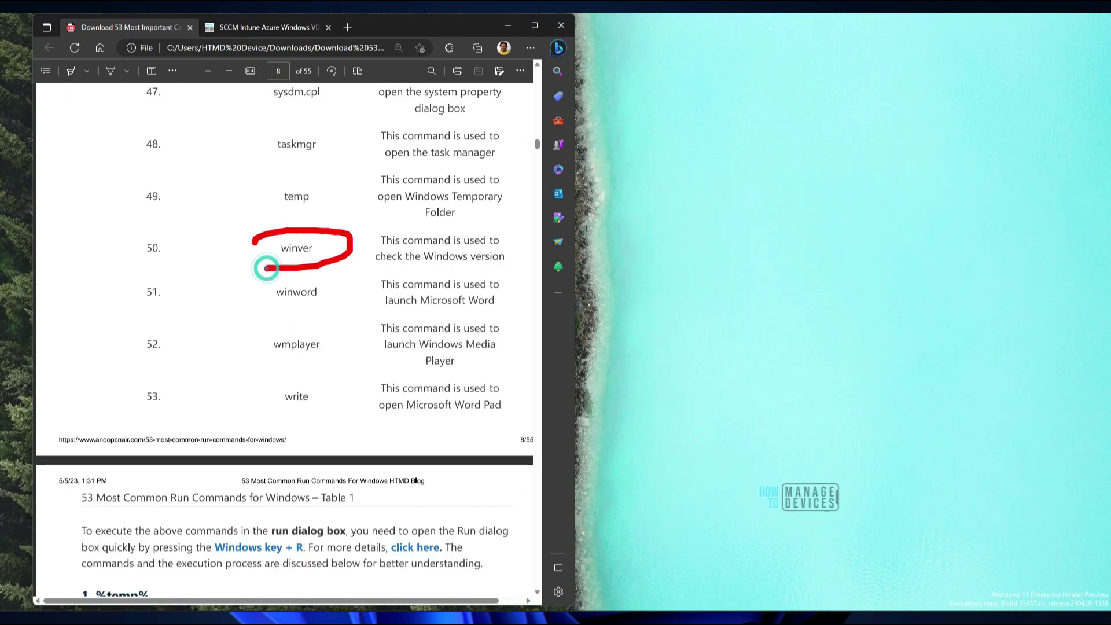
Mark winver, temp and winword, then scroll to page 9 and circle write.
left_click_drag(266, 268, 266, 268)
left_click_drag(356, 265, 510, 269)
mouse_move(256, 213)
left_mouse_down()
mouse_move(333, 178)
mouse_move(232, 199)
left_mouse_up()
mouse_move(262, 299)
left_mouse_down()
mouse_move(237, 280)
mouse_move(250, 305)
mouse_move(176, 366)
left_mouse_up()
mouse_move(237, 318)
left_mouse_down()
mouse_move(256, 312)
mouse_move(260, 338)
left_mouse_up()
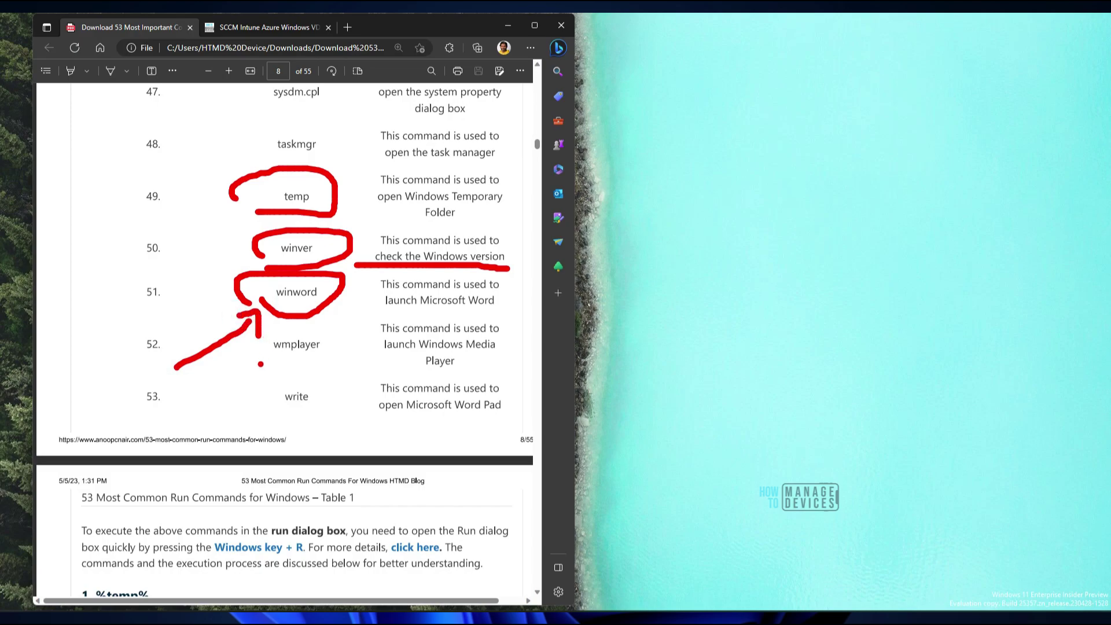
scroll(439, 404, "down", 3)
mouse_move(281, 248)
left_mouse_down()
mouse_move(338, 207)
mouse_move(280, 226)
left_mouse_up()
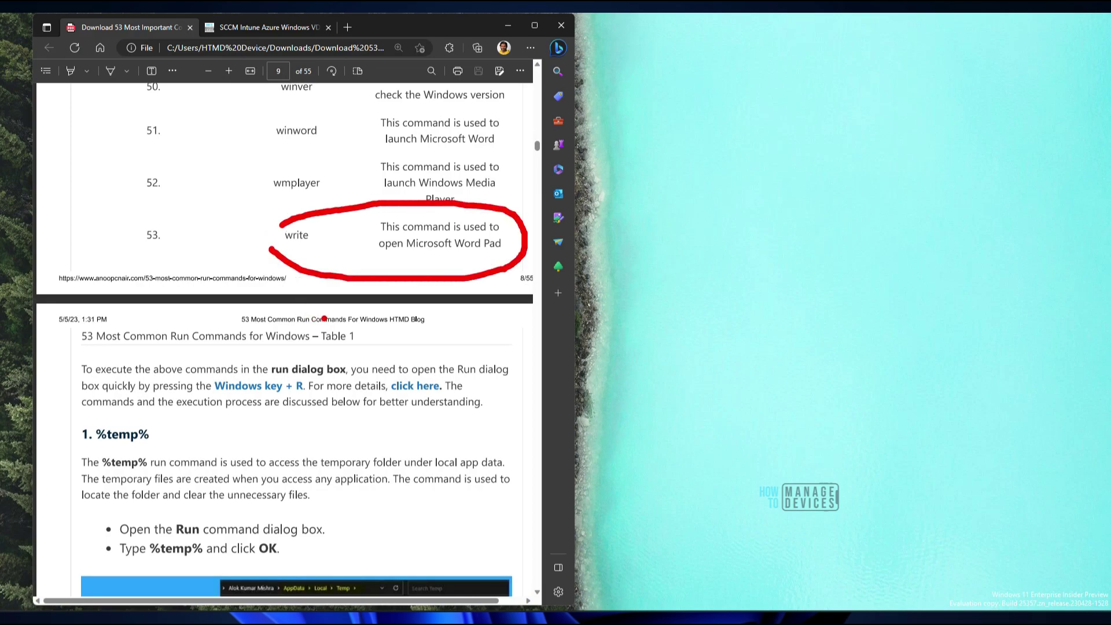
Launch a blank WordPad document with write and close it, then circle row 53 and scroll the PDF to the %temp% and dot commands.
key("super+x")
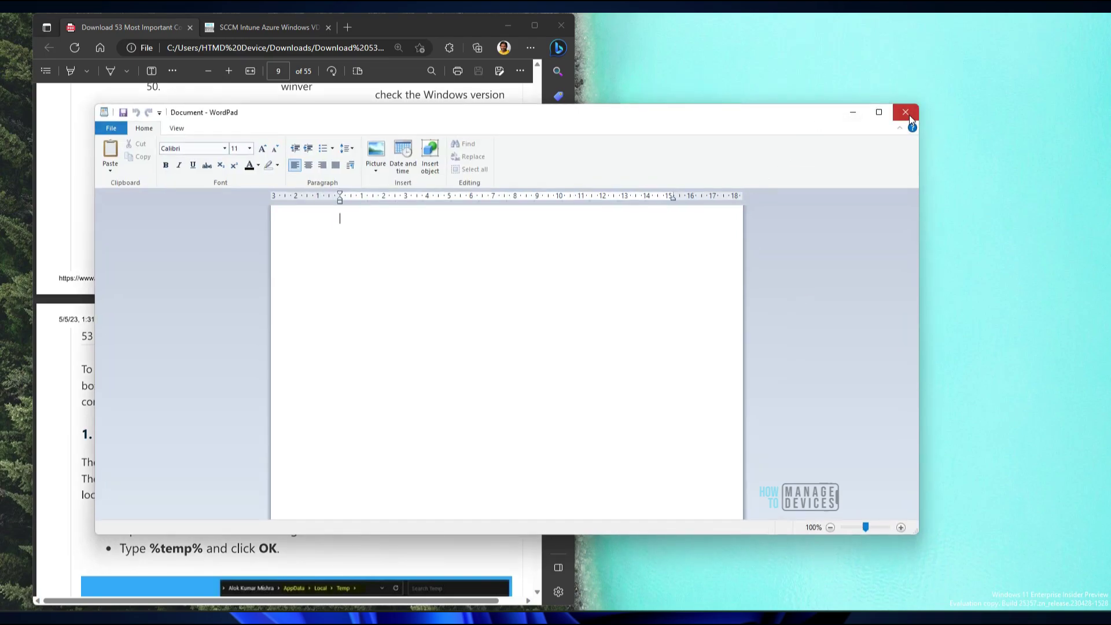
left_click(908, 114)
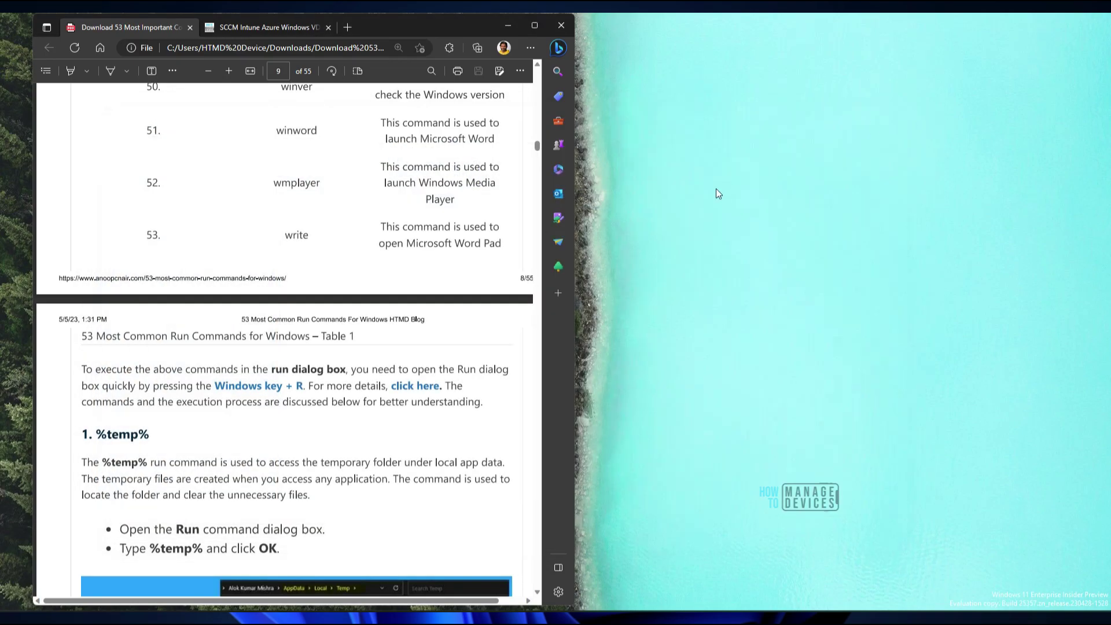
left_click(261, 194)
mouse_move(109, 249)
left_mouse_down()
mouse_move(147, 202)
mouse_move(109, 248)
left_mouse_up()
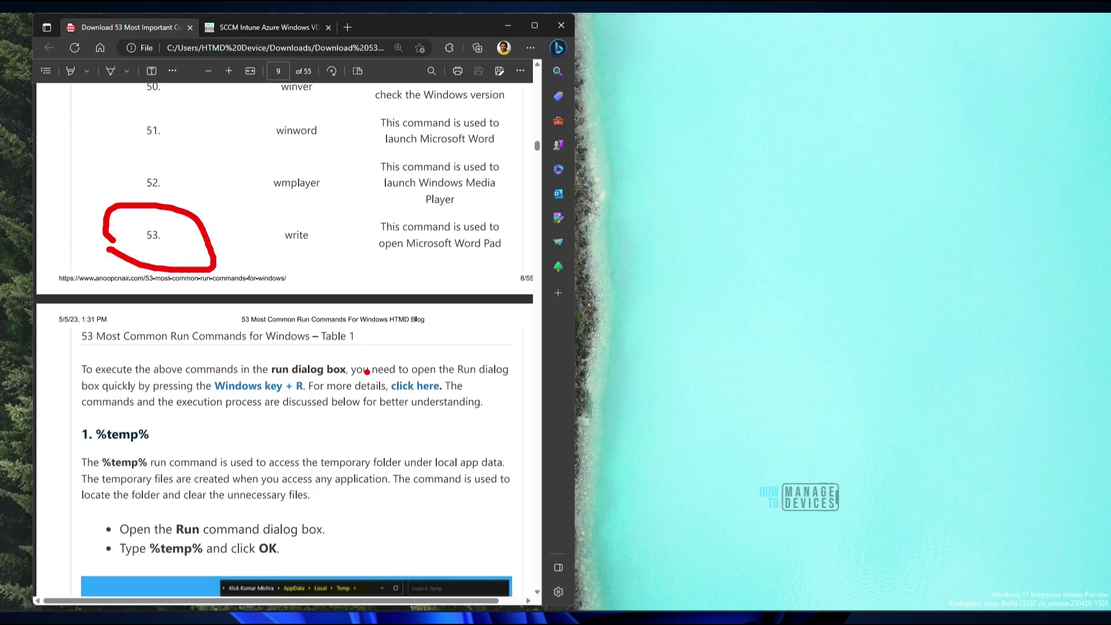
scroll(371, 376, "down", 8)
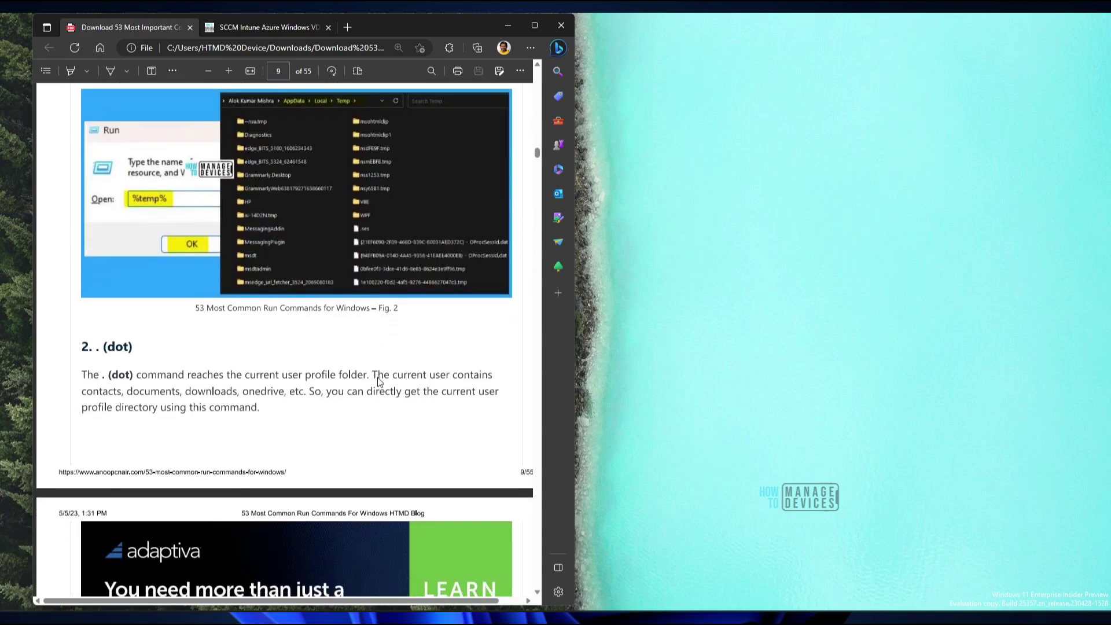
scroll(381, 380, "down", 20)
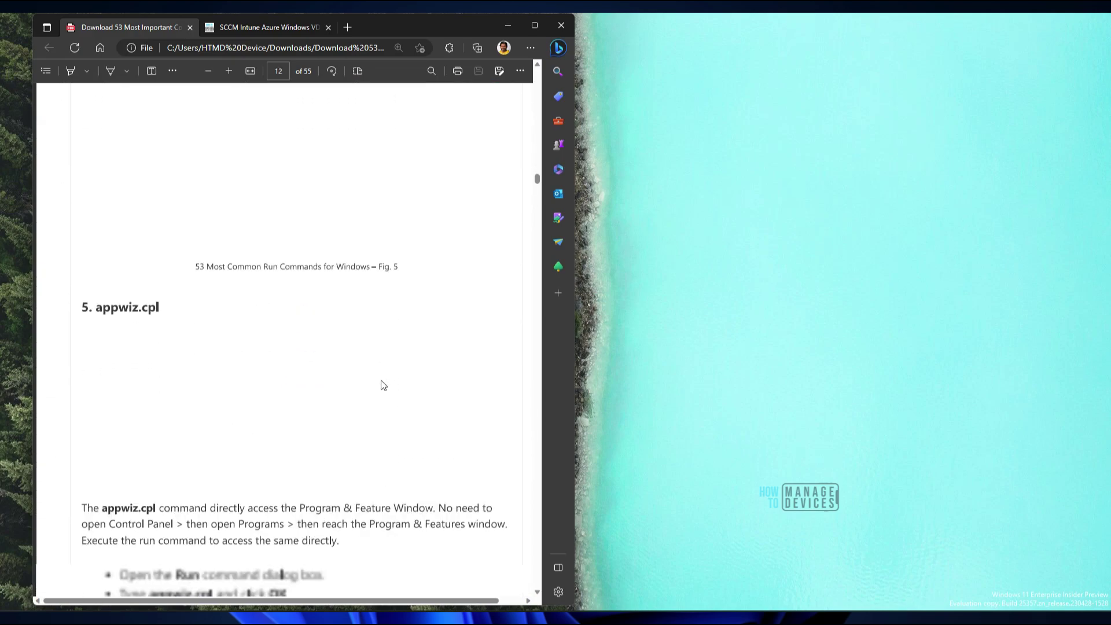